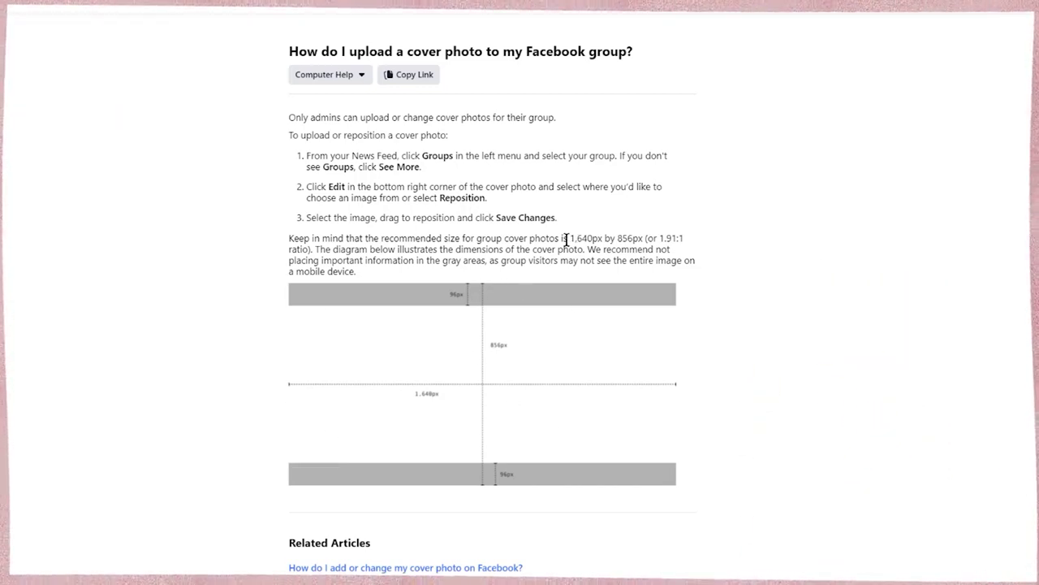
Step: Copy the recommended group cover size, 1,640px by 856px, from the help article
{"action": "left_click_drag", "start_coordinate": [568, 240], "coordinate": [602, 238]}
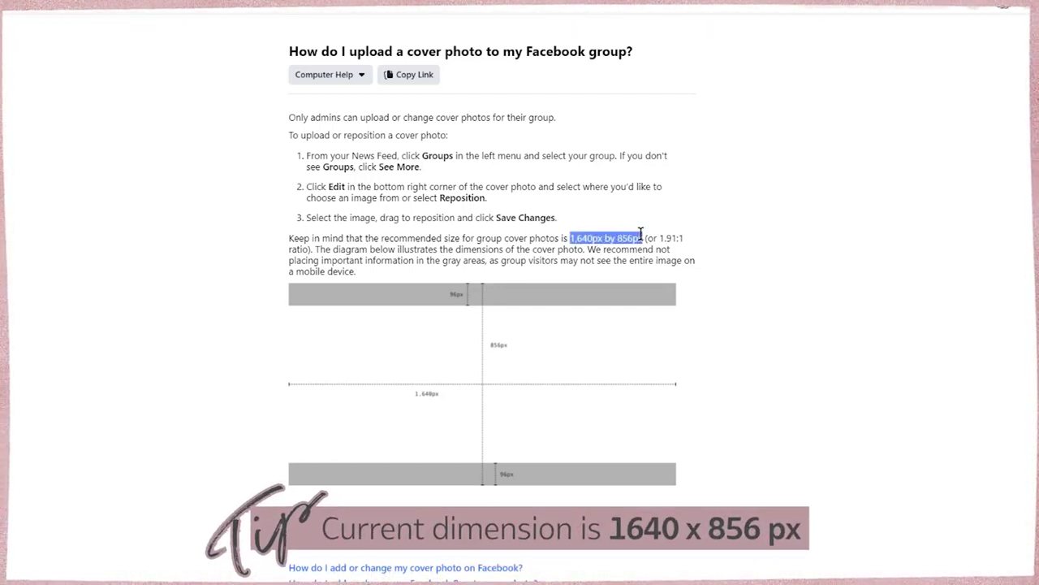
{"action": "right_click", "coordinate": [632, 239]}
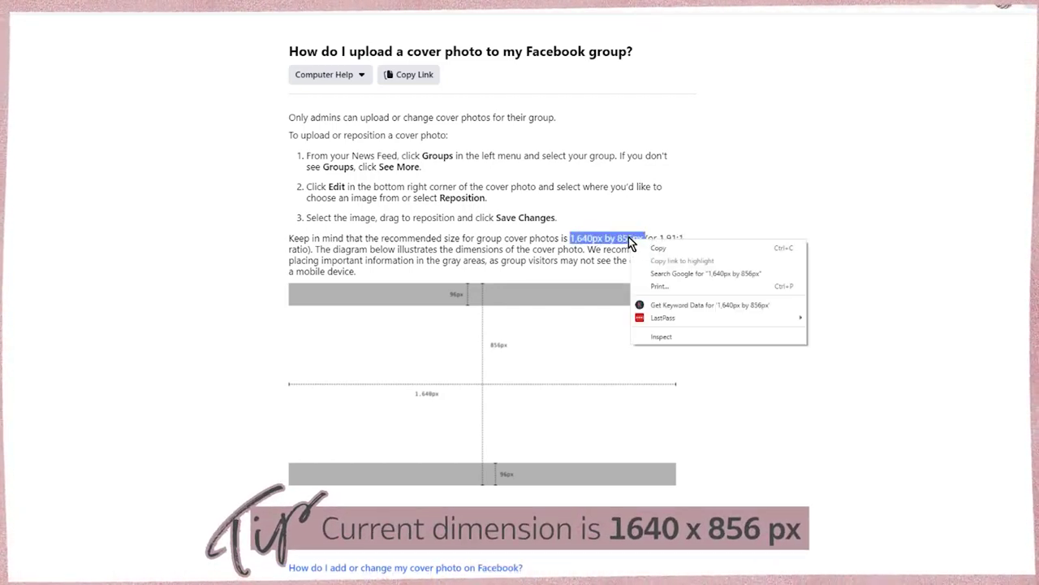
{"action": "left_click", "coordinate": [640, 246]}
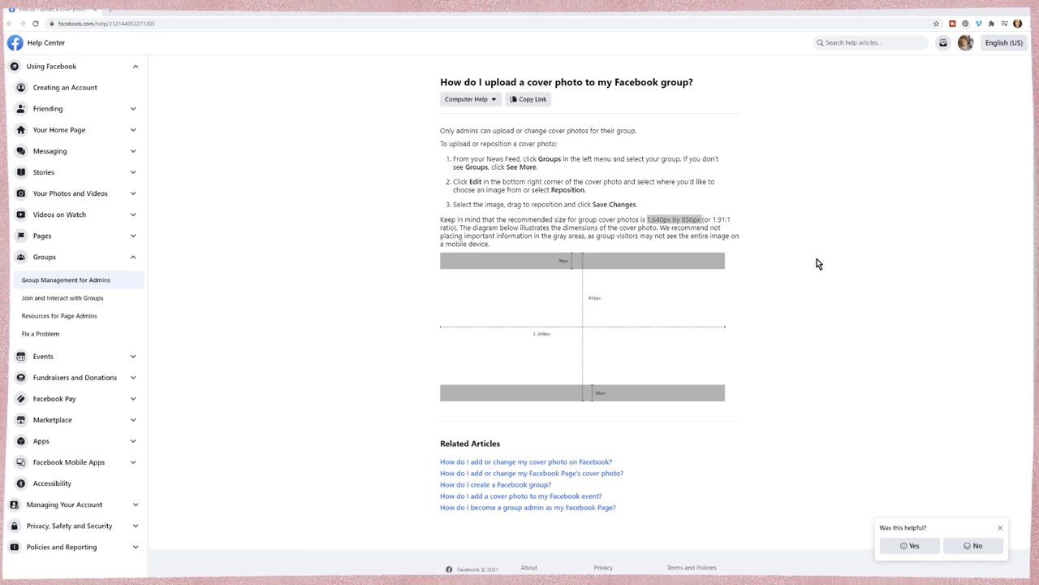
{"action": "left_click", "coordinate": [790, 267]}
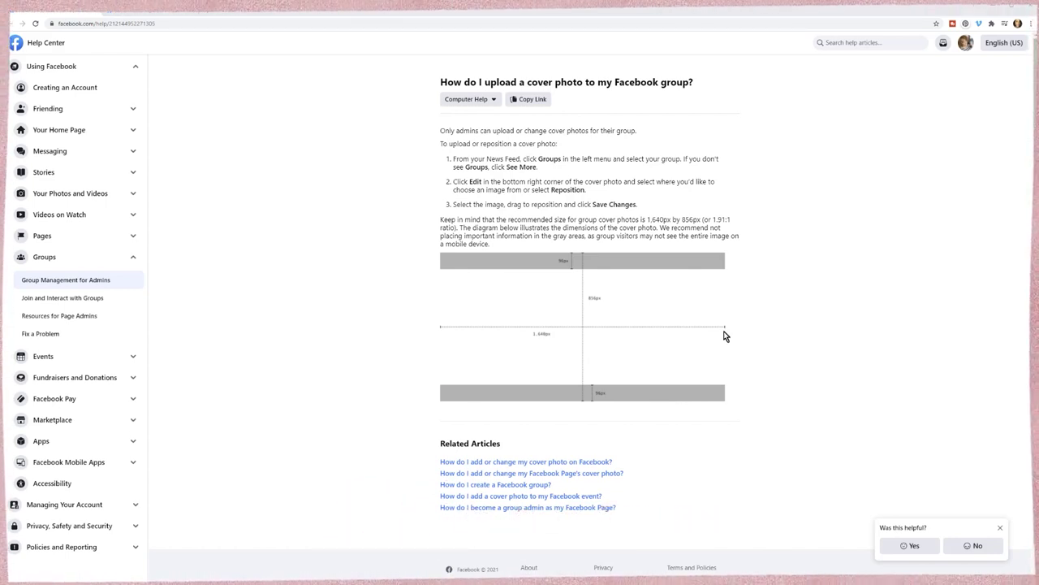
Step: View the Facebook group's page, then save the help article's cover dimension diagram to the Downloads folder as a JPEG image
{"action": "left_click", "coordinate": [158, 9]}
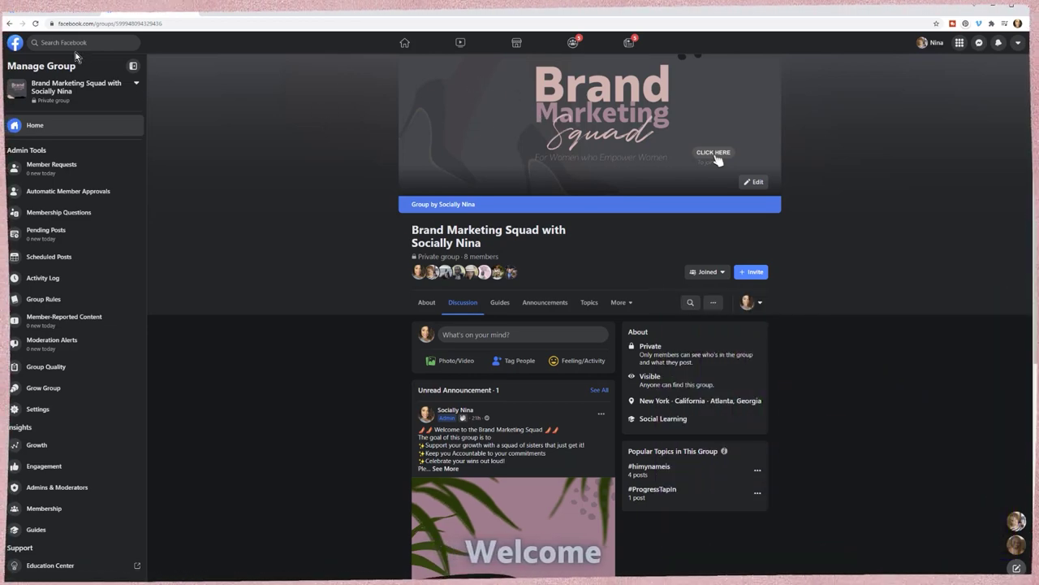
{"action": "left_click", "coordinate": [49, 12]}
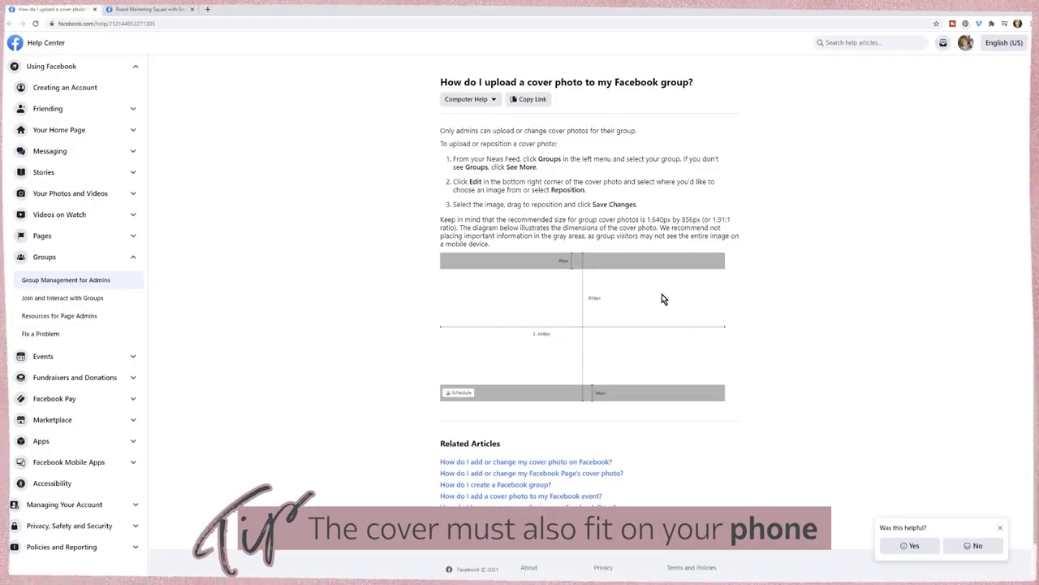
{"action": "right_click", "coordinate": [541, 290]}
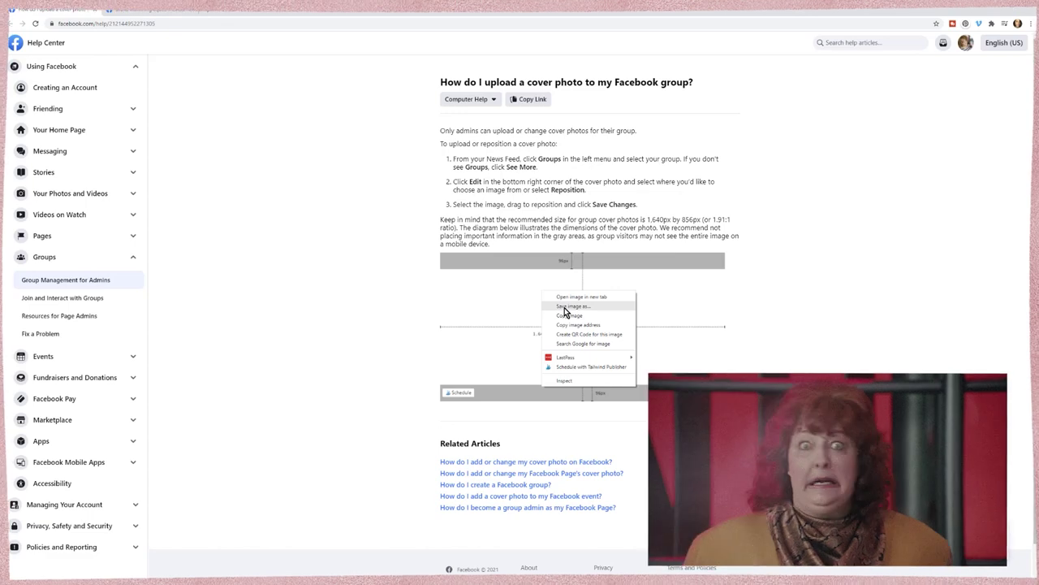
{"action": "left_click", "coordinate": [564, 308]}
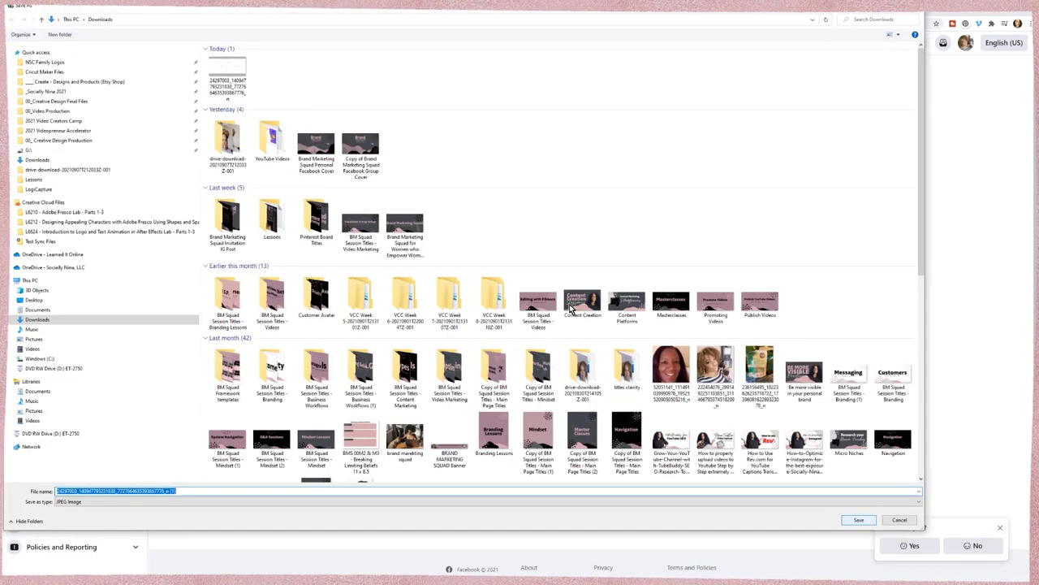
{"action": "left_click", "coordinate": [870, 518]}
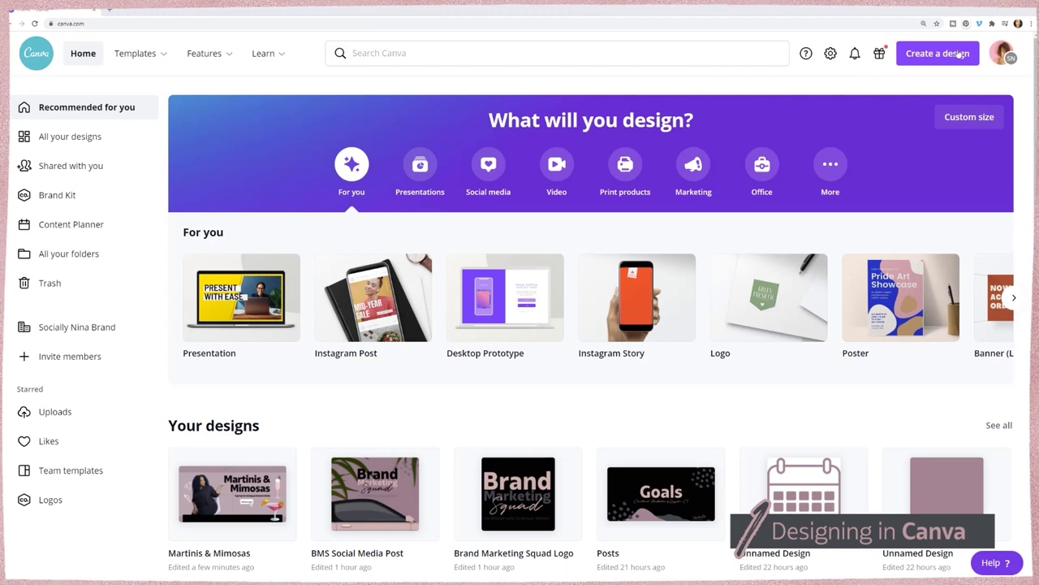
Step: In Canva, create a new custom-size design 1640 px wide and 856 px high
{"action": "left_click", "coordinate": [929, 53]}
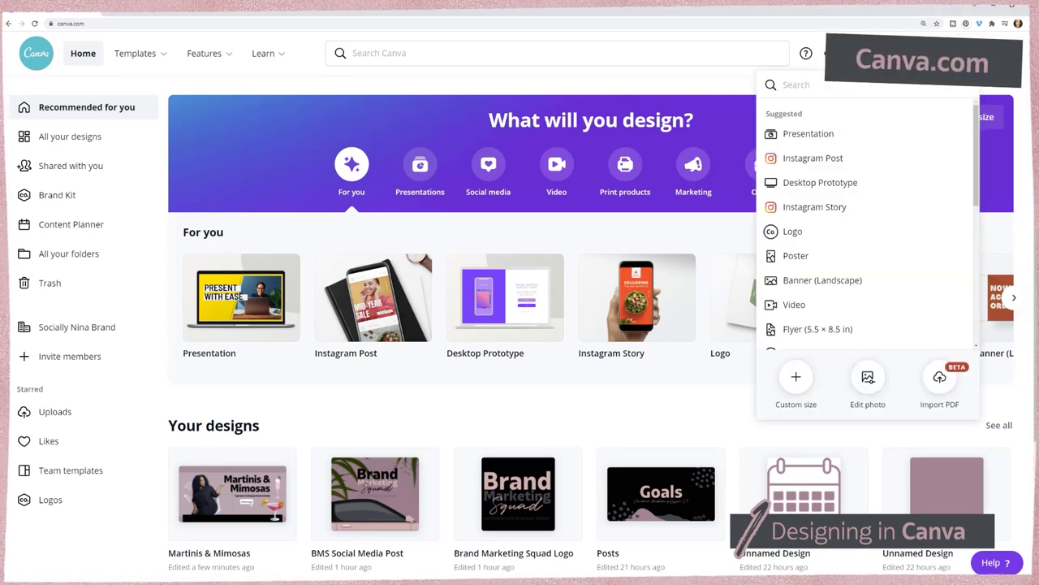
{"action": "left_click", "coordinate": [794, 380]}
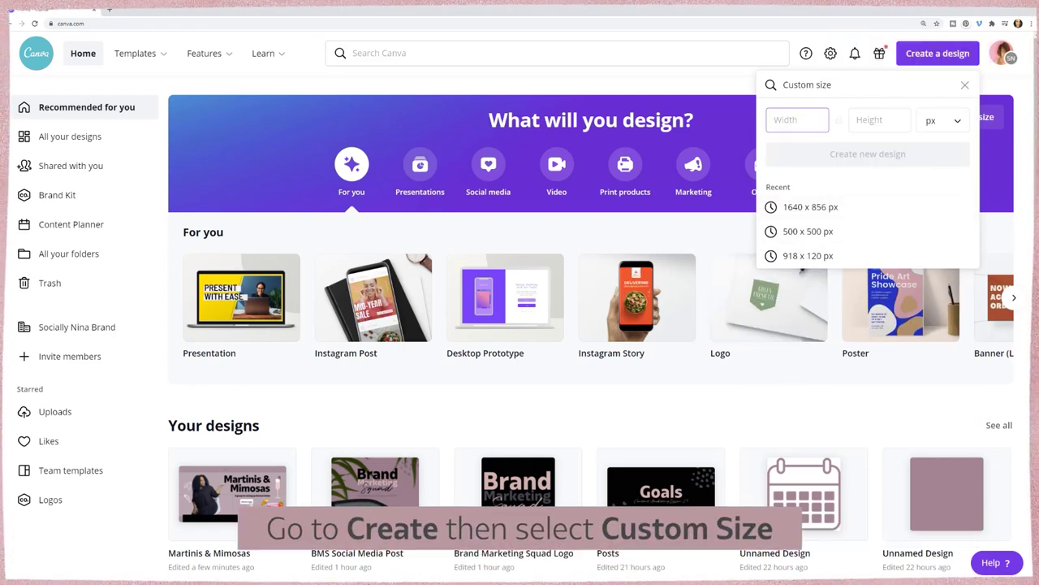
{"action": "type", "text": "1640"}
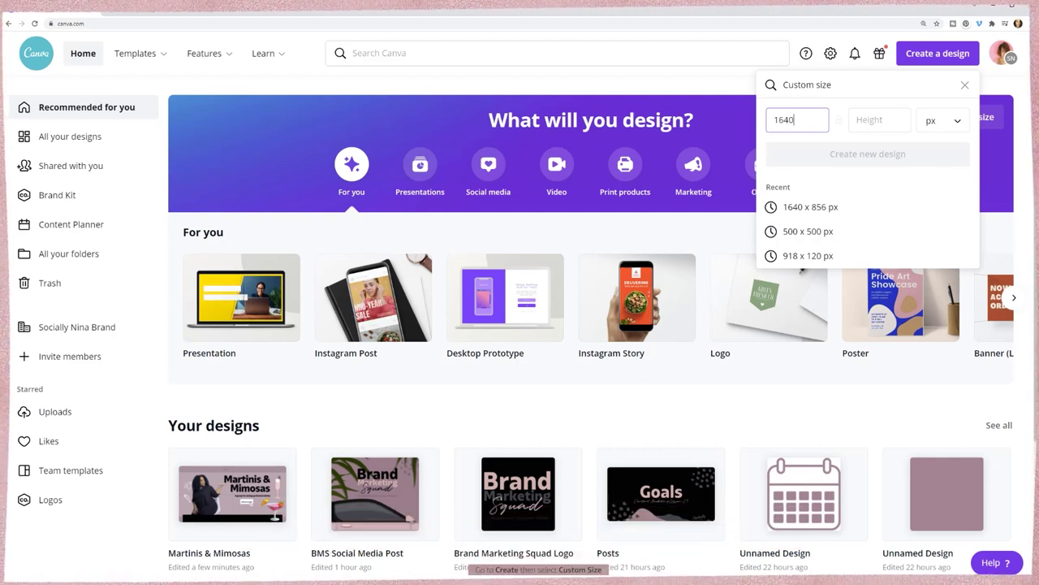
{"action": "left_click", "coordinate": [874, 124]}
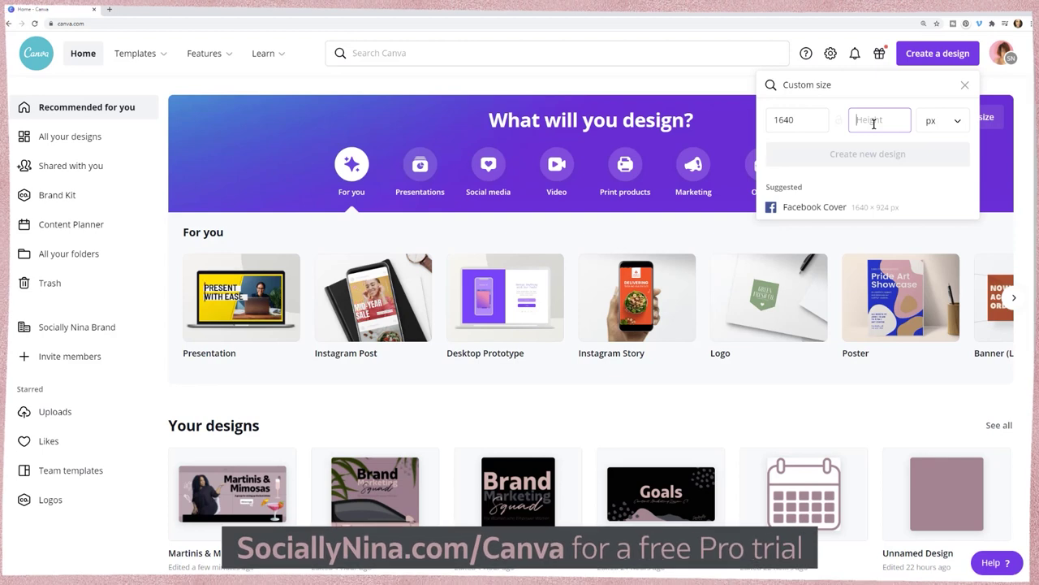
{"action": "type", "text": "856"}
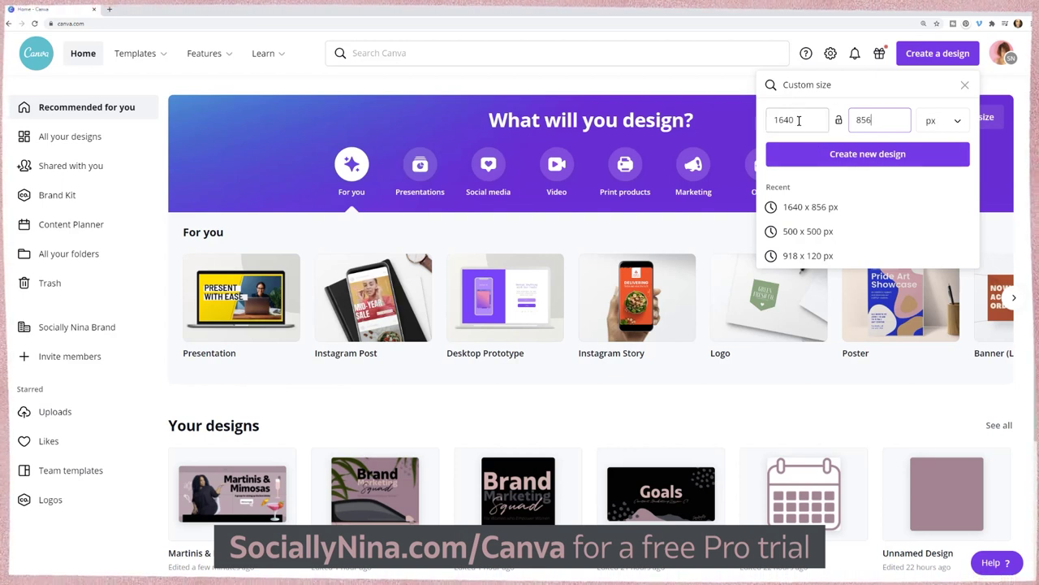
{"action": "left_click", "coordinate": [947, 121]}
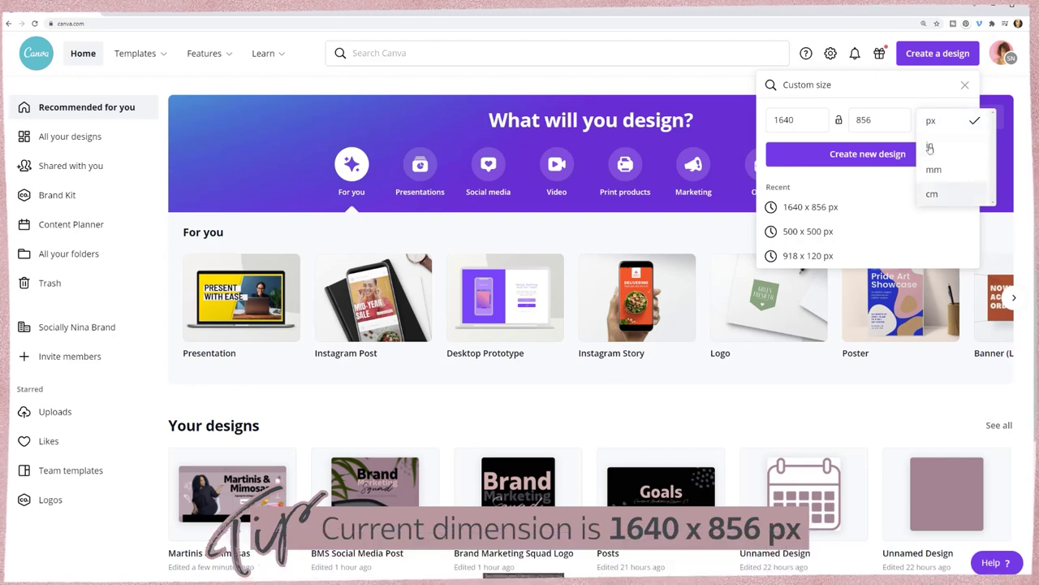
{"action": "left_click", "coordinate": [898, 88]}
{"action": "left_click", "coordinate": [844, 153]}
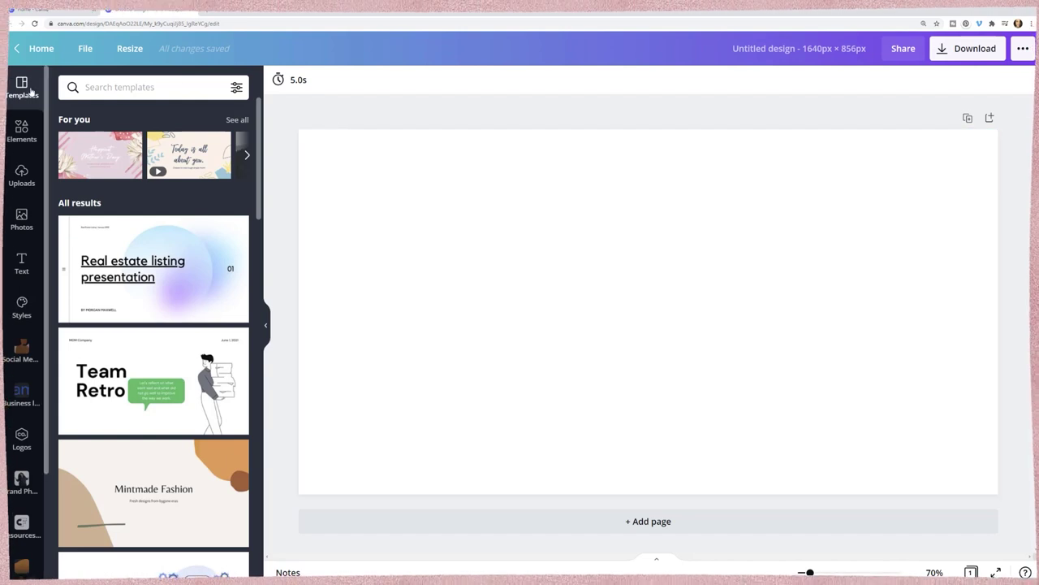
Step: Browse the templates offered for the blank design
{"action": "scroll", "coordinate": [122, 260], "scroll_direction": "down", "scroll_amount": 5}
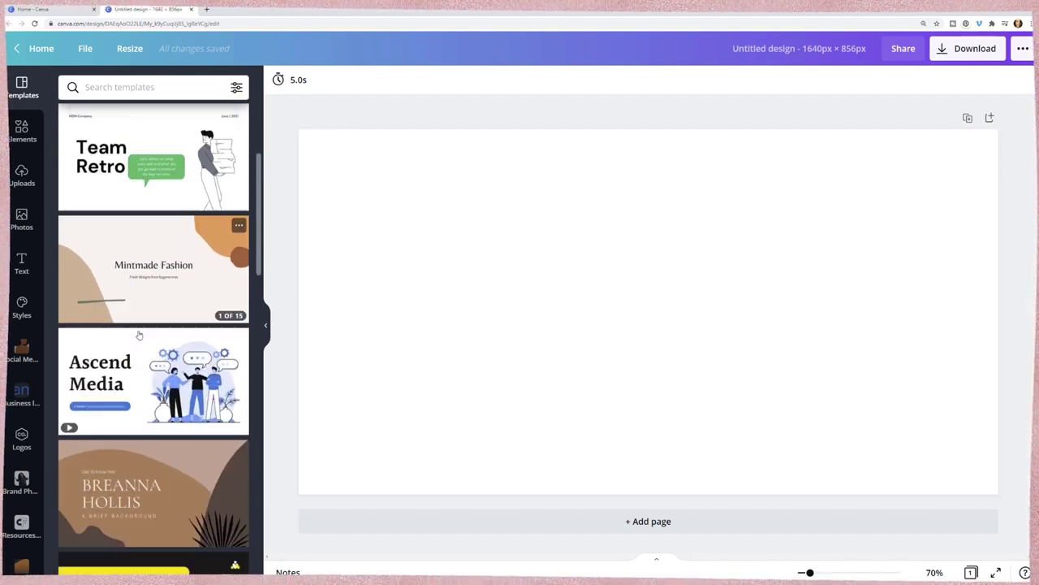
{"action": "scroll", "coordinate": [138, 336], "scroll_direction": "down", "scroll_amount": 5}
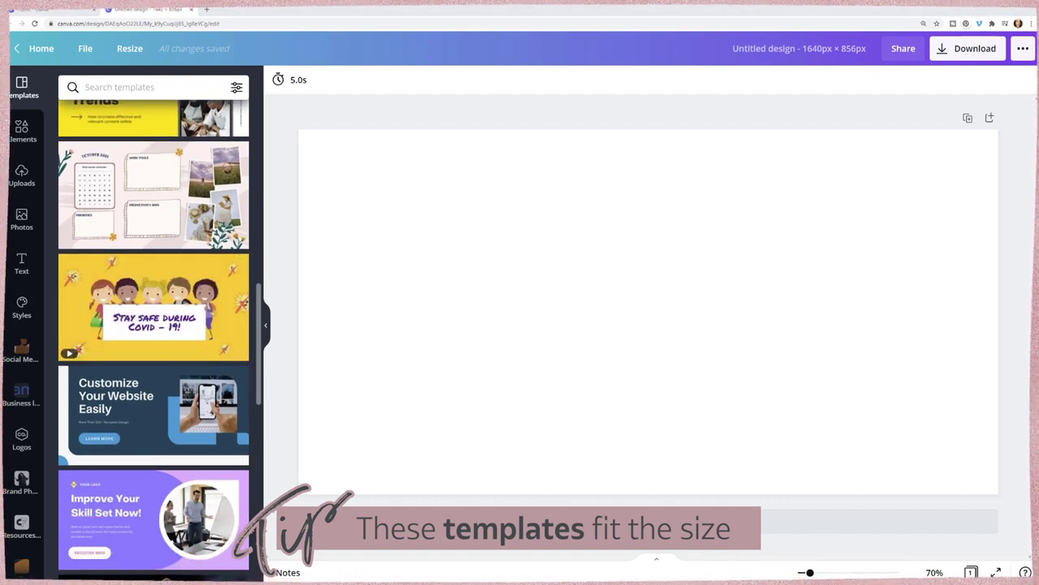
{"action": "scroll", "coordinate": [217, 393], "scroll_direction": "down", "scroll_amount": 3}
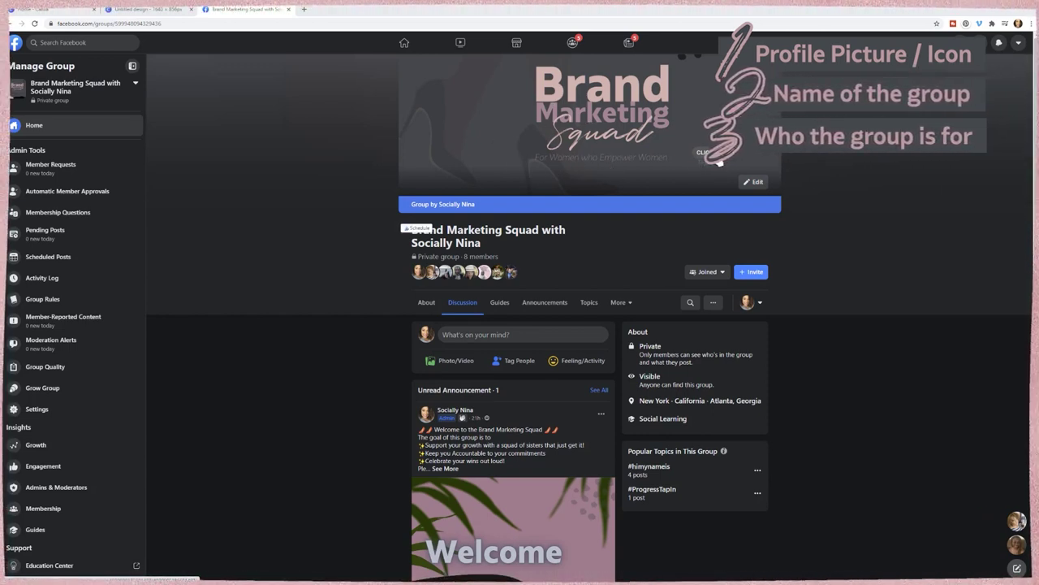
Step: On the Facebook group page, view the existing cover photo full size and close it
{"action": "left_click", "coordinate": [718, 162]}
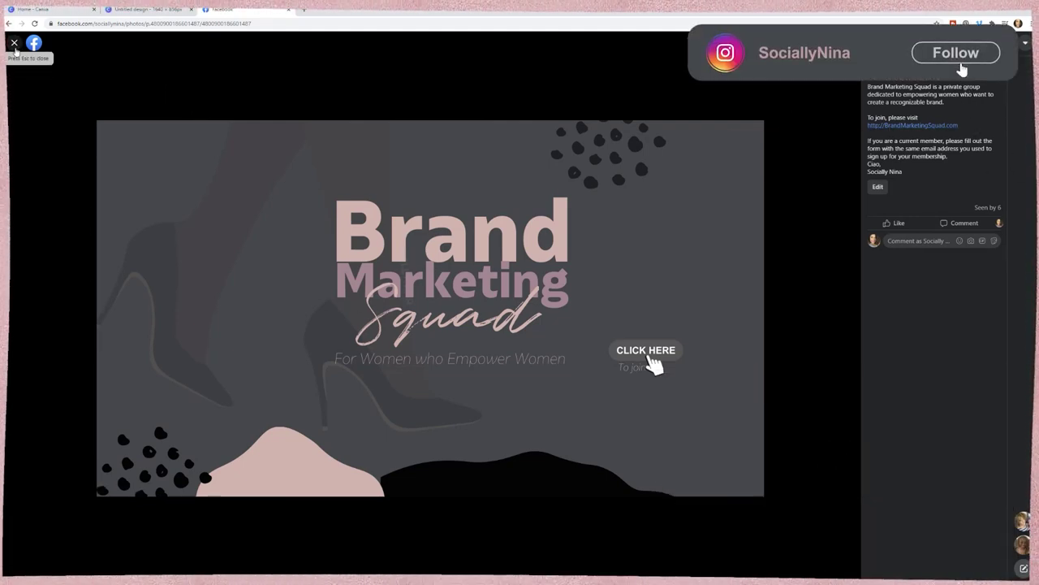
{"action": "left_click", "coordinate": [15, 44]}
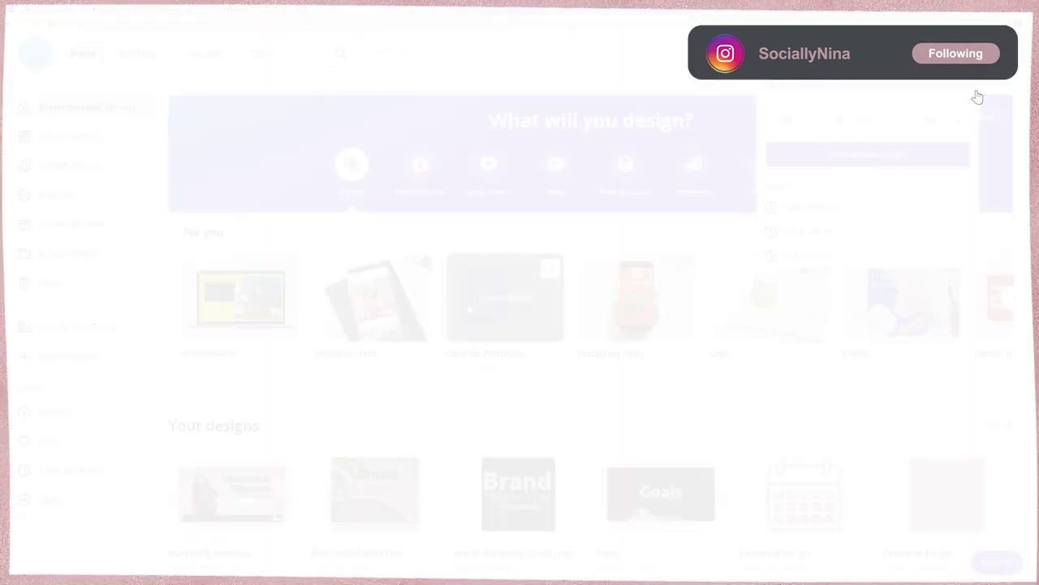
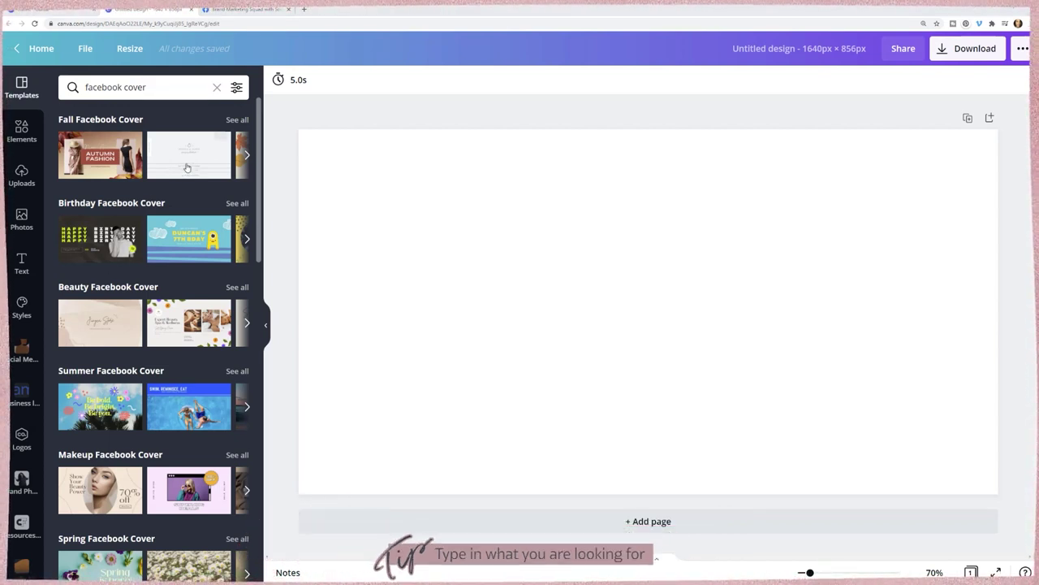
Step: Search the templates for "facebook group cover minimal" and look through the designs
{"action": "double_click", "coordinate": [135, 87]}
{"action": "type", "text": "g"}
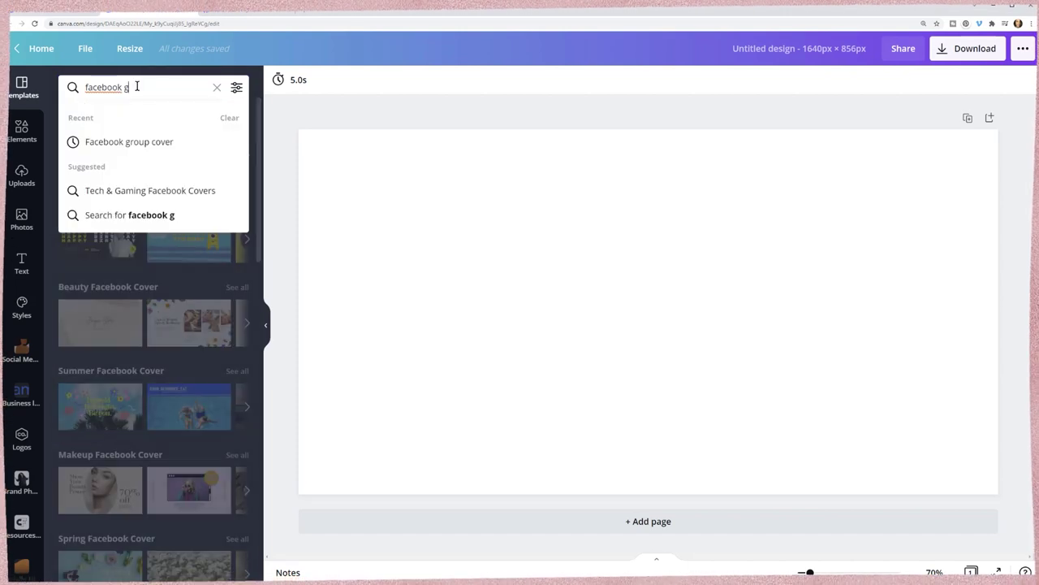
{"action": "type", "text": "roup cover"}
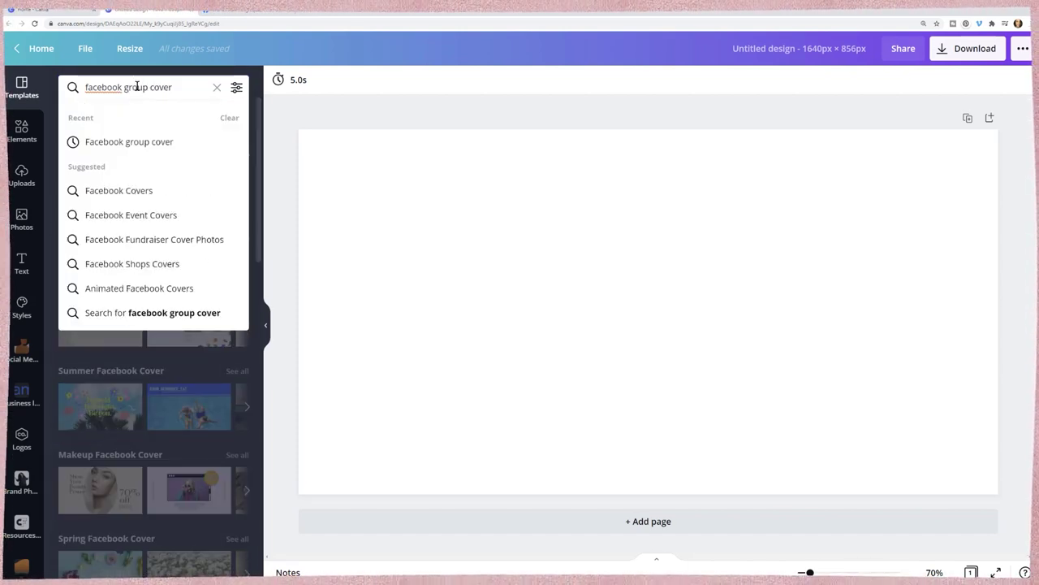
{"action": "type", "text": " minima"}
{"action": "key", "text": "Return"}
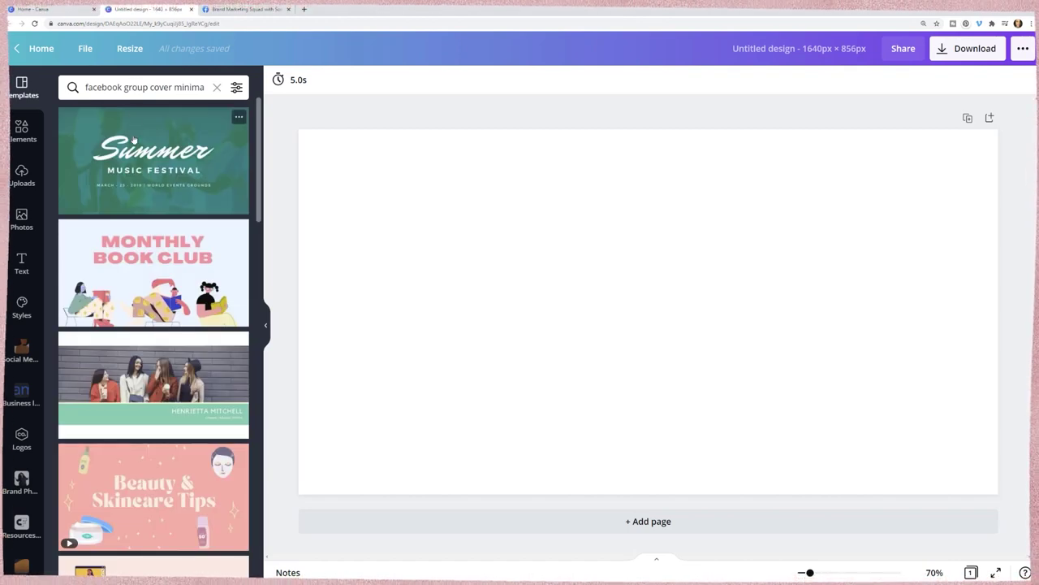
{"action": "scroll", "coordinate": [142, 177], "scroll_direction": "down", "scroll_amount": 2}
{"action": "scroll", "coordinate": [141, 185], "scroll_direction": "down", "scroll_amount": 7}
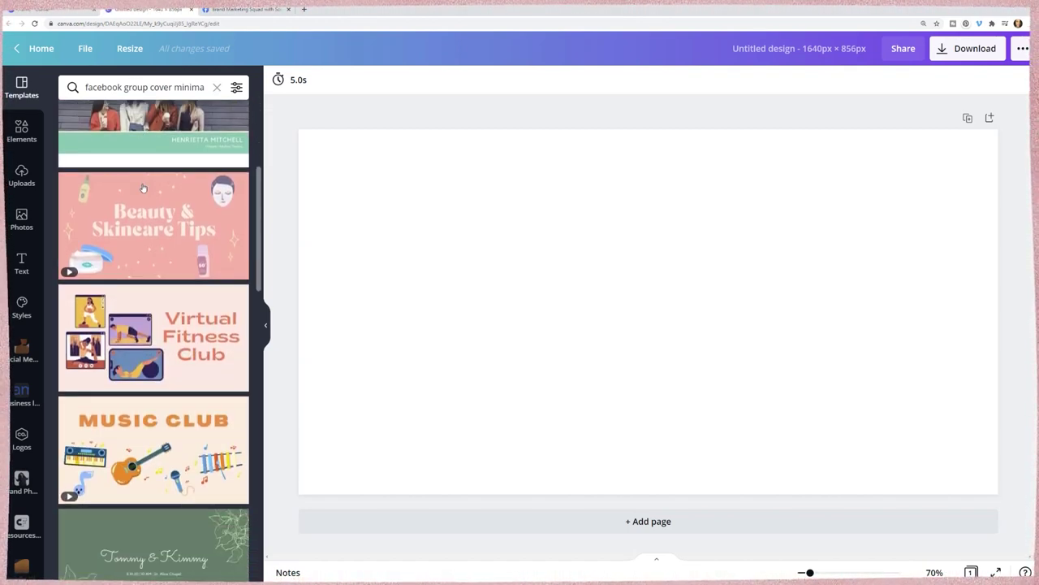
{"action": "scroll", "coordinate": [146, 191], "scroll_direction": "down", "scroll_amount": 7}
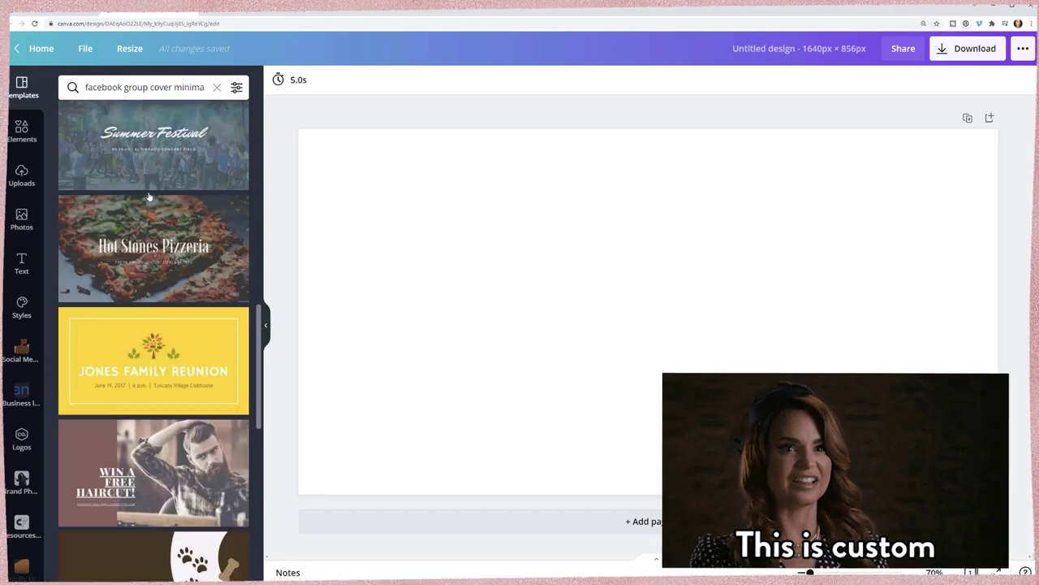
Step: Search the templates for "facebook group cover" and apply the pink "Meet The New Kittens" template to the page
{"action": "double_click", "coordinate": [173, 88]}
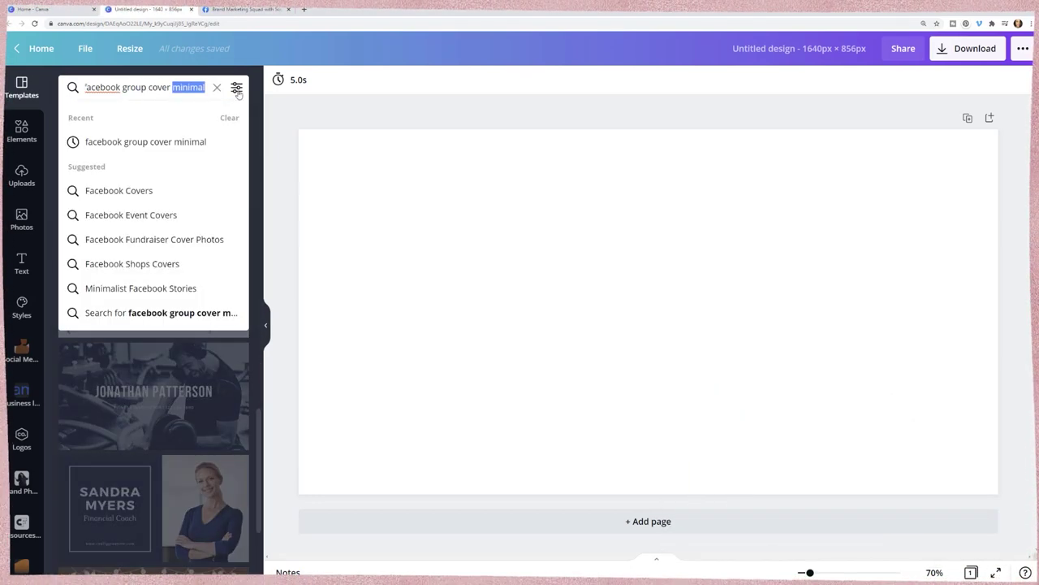
{"action": "key", "text": "BackSpace"}
{"action": "key", "text": "Return"}
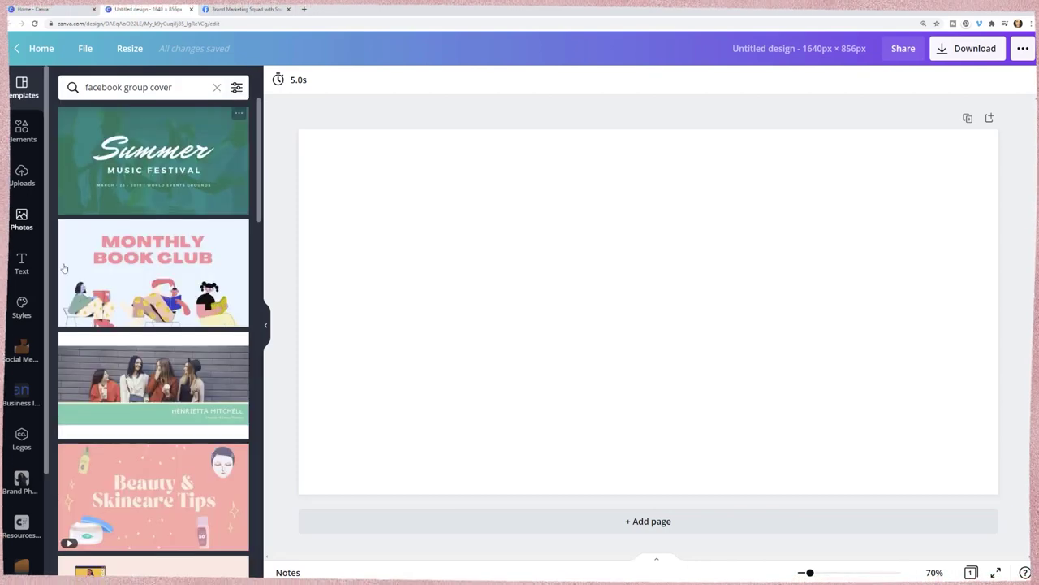
{"action": "scroll", "coordinate": [64, 268], "scroll_direction": "down", "scroll_amount": 5}
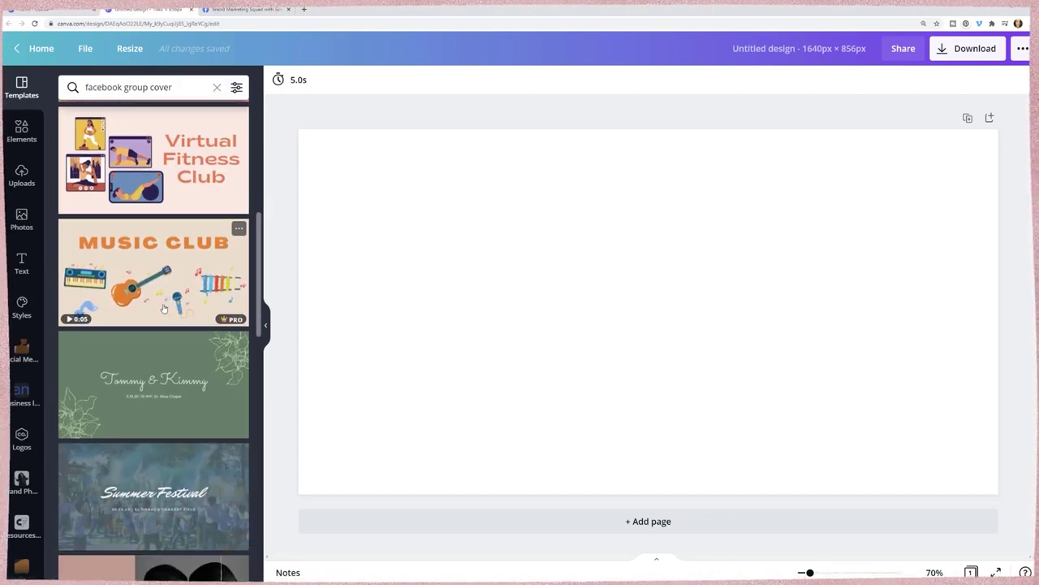
{"action": "scroll", "coordinate": [163, 308], "scroll_direction": "down", "scroll_amount": 10}
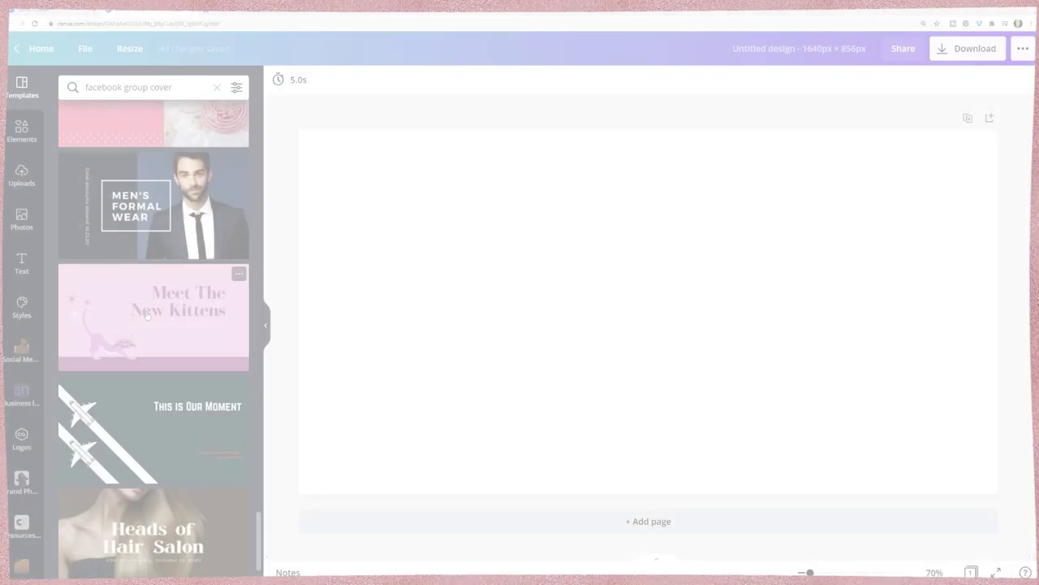
{"action": "left_click", "coordinate": [157, 321]}
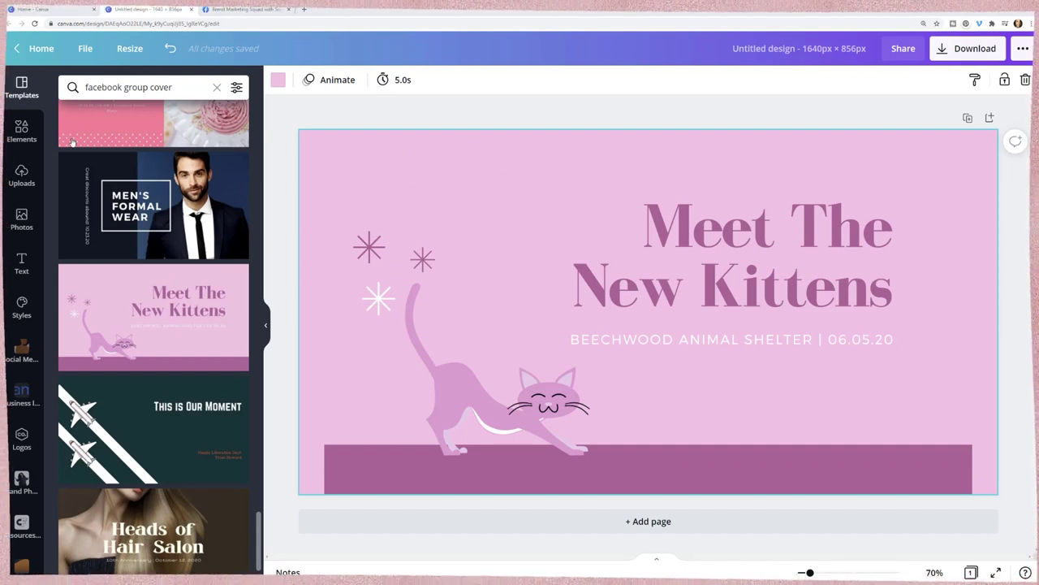
Step: Place the uploaded dimension diagram on the page and enlarge it to cover the whole canvas
{"action": "left_click", "coordinate": [30, 171]}
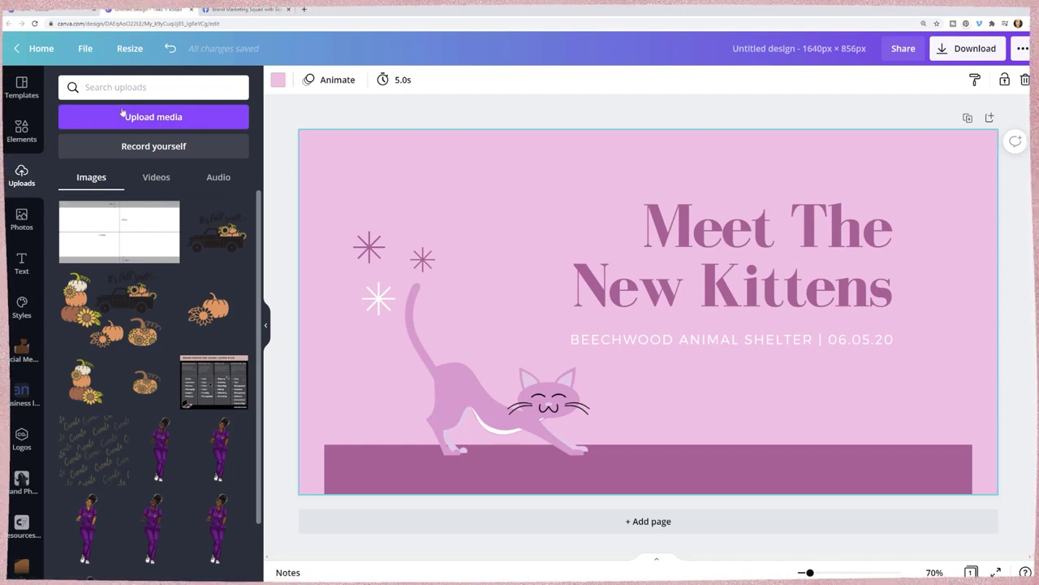
{"action": "left_click", "coordinate": [112, 226]}
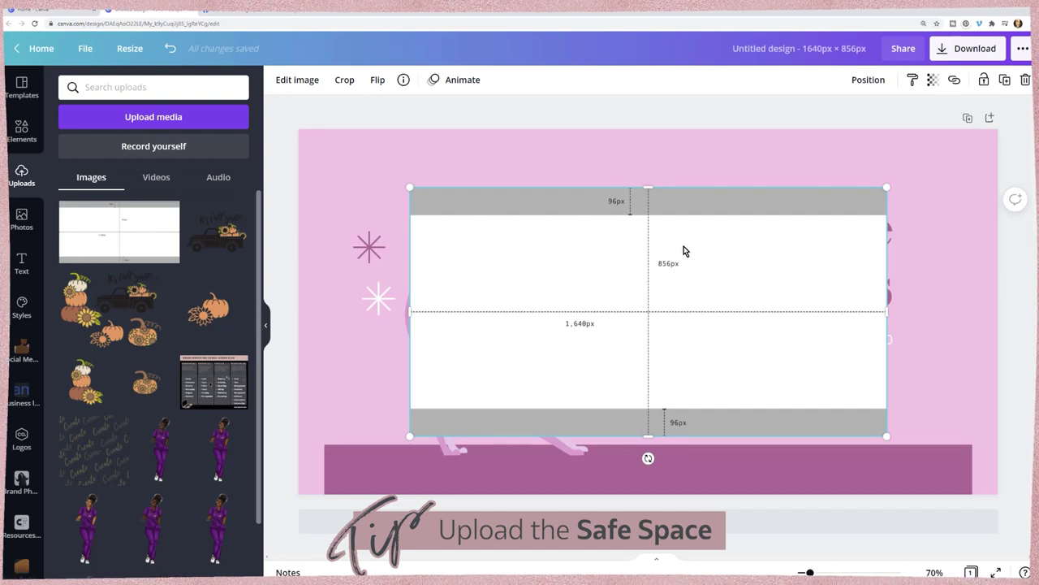
{"action": "left_click_drag", "start_coordinate": [685, 249], "coordinate": [571, 186]}
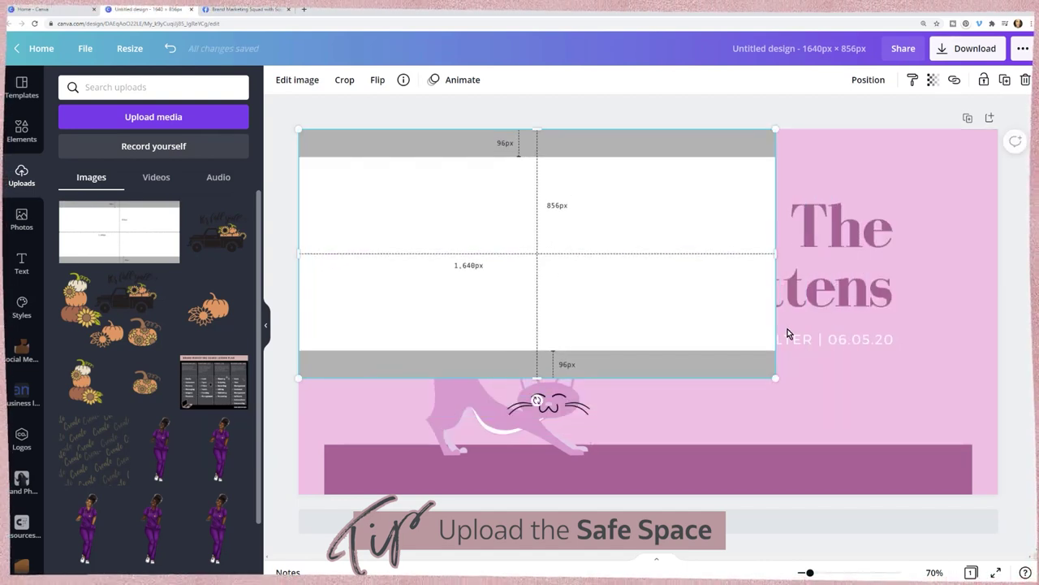
{"action": "left_click_drag", "start_coordinate": [774, 376], "coordinate": [999, 494]}
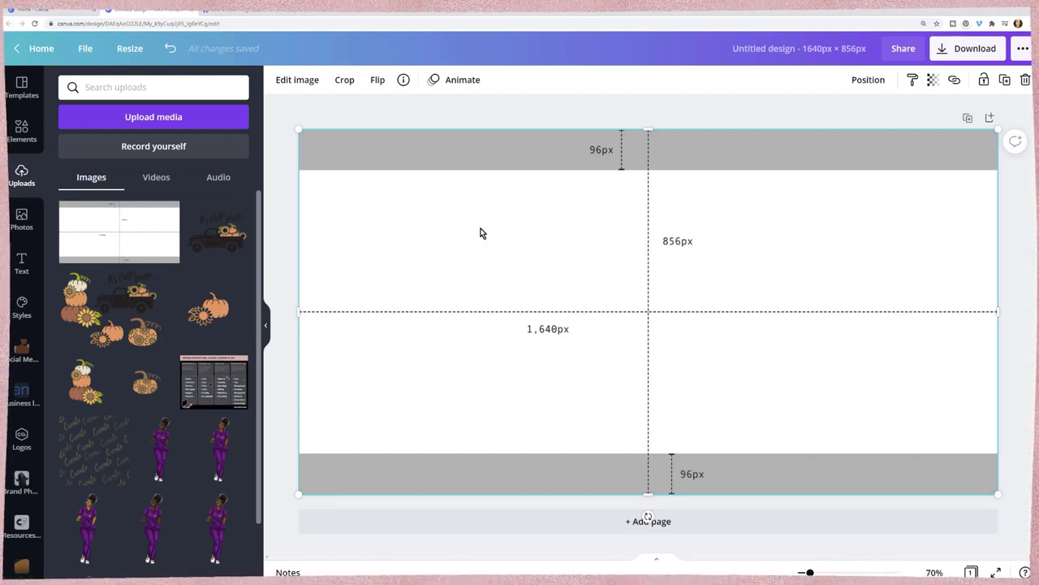
{"action": "right_click", "coordinate": [588, 233]}
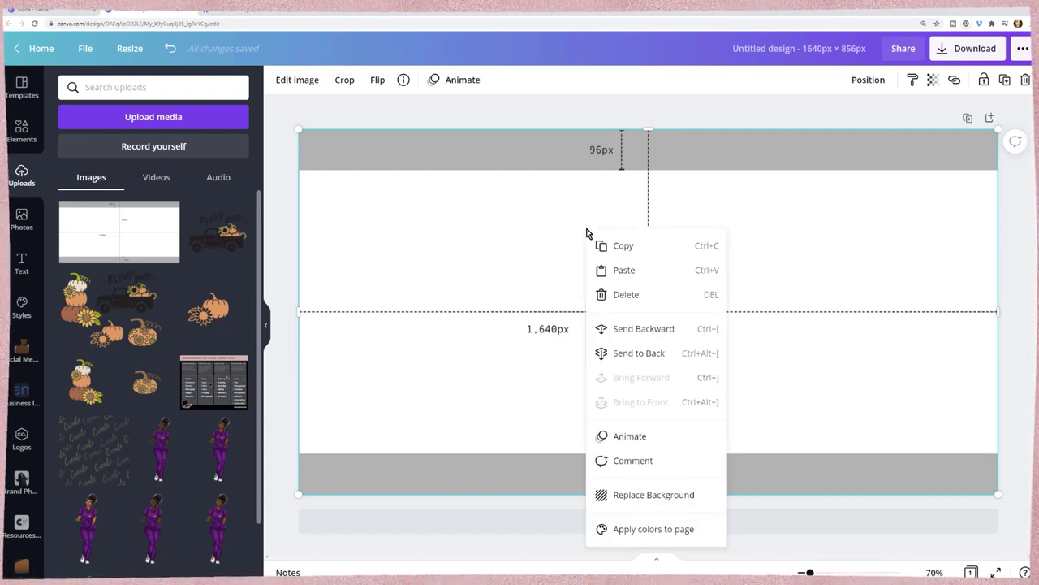
{"action": "left_click", "coordinate": [475, 217]}
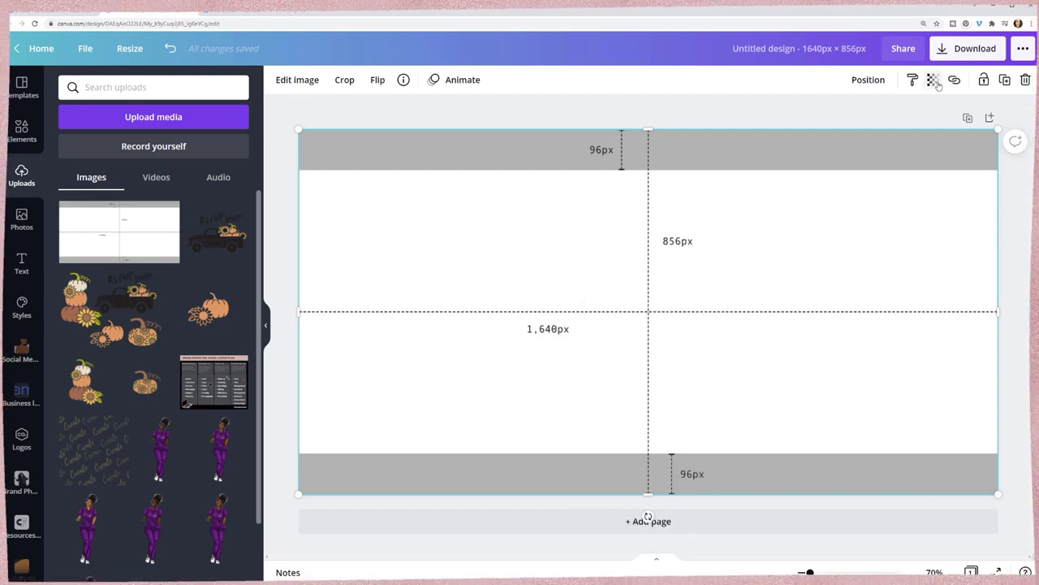
Step: Set the dimension diagram's transparency to 34 to compare the template with the safe area, and delete the diagram
{"action": "left_click", "coordinate": [933, 80]}
{"action": "left_click_drag", "start_coordinate": [865, 120], "coordinate": [844, 118]}
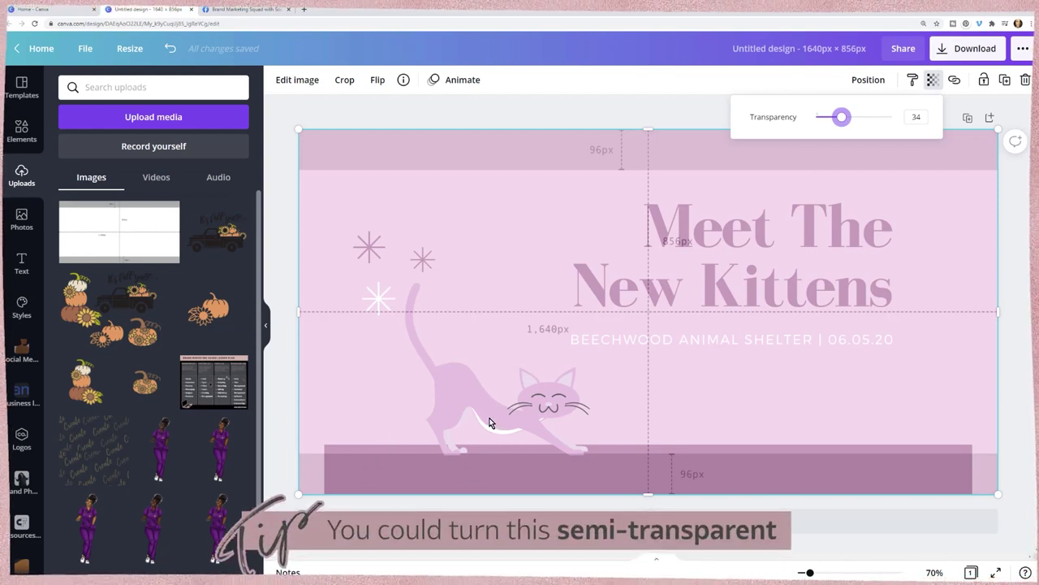
{"action": "left_click", "coordinate": [556, 248]}
{"action": "key", "text": "Delete"}
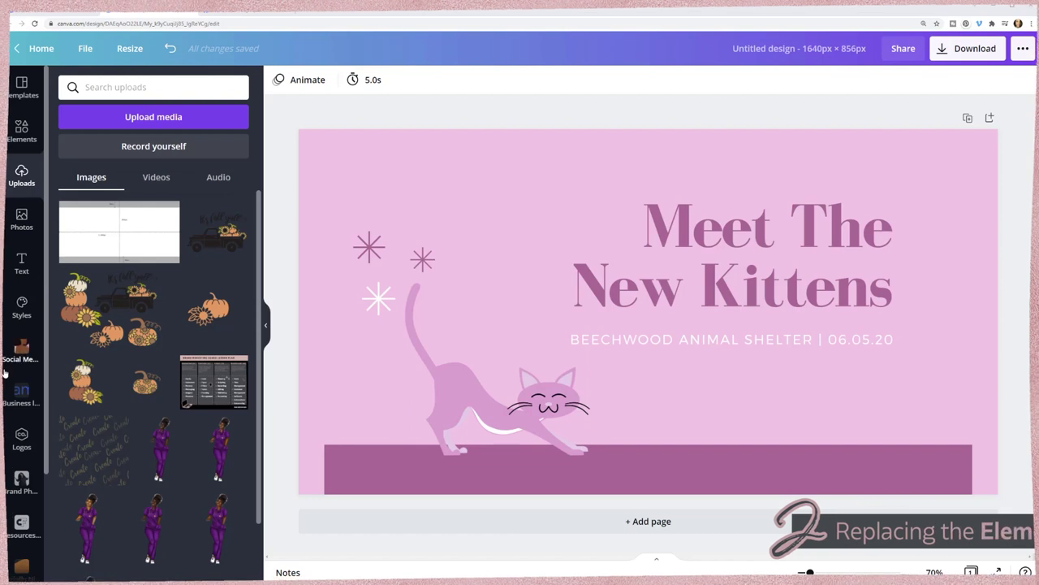
Step: Look through the Brand Photos folder for a portrait to replace the cat, and view the brand kit styles
{"action": "left_click", "coordinate": [21, 478]}
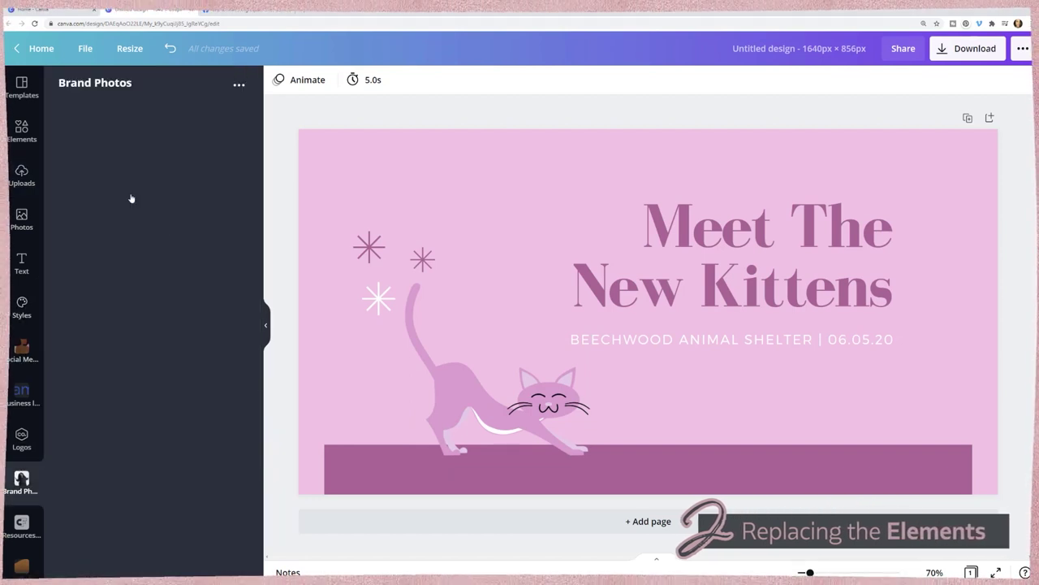
{"action": "scroll", "coordinate": [123, 391], "scroll_direction": "down", "scroll_amount": 3}
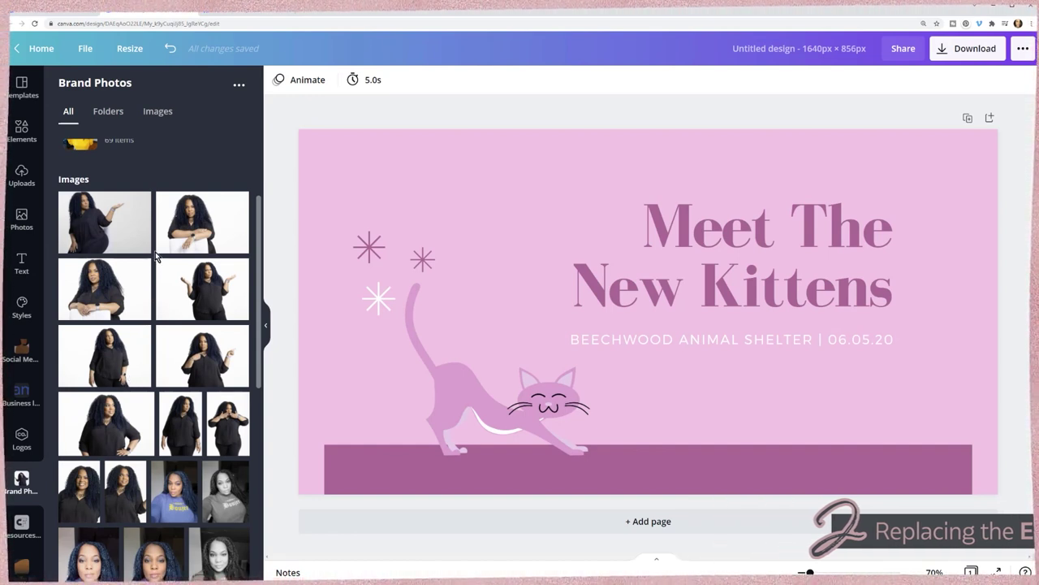
{"action": "scroll", "coordinate": [155, 252], "scroll_direction": "down", "scroll_amount": 3}
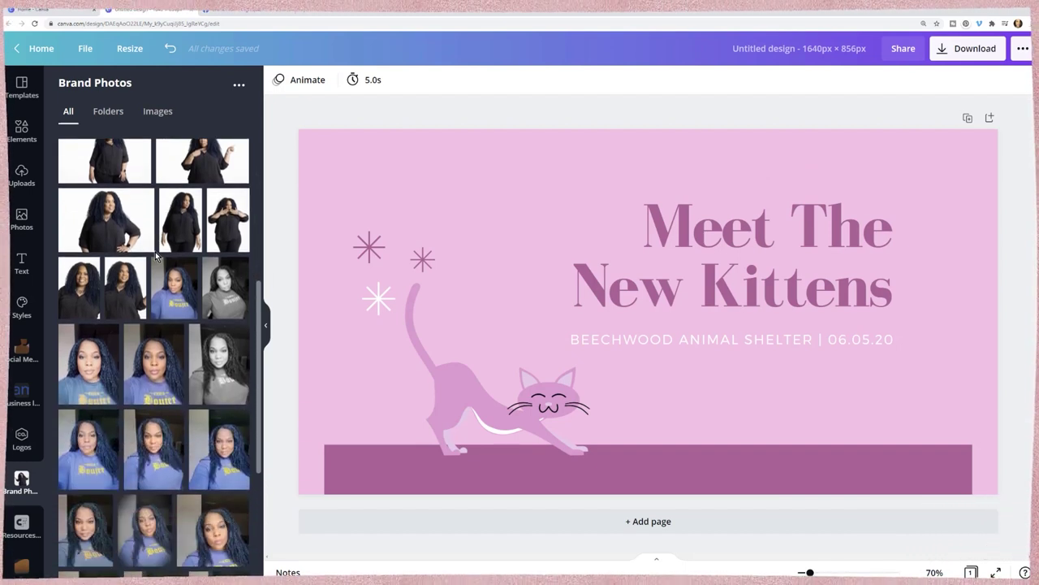
{"action": "scroll", "coordinate": [156, 252], "scroll_direction": "up", "scroll_amount": 1}
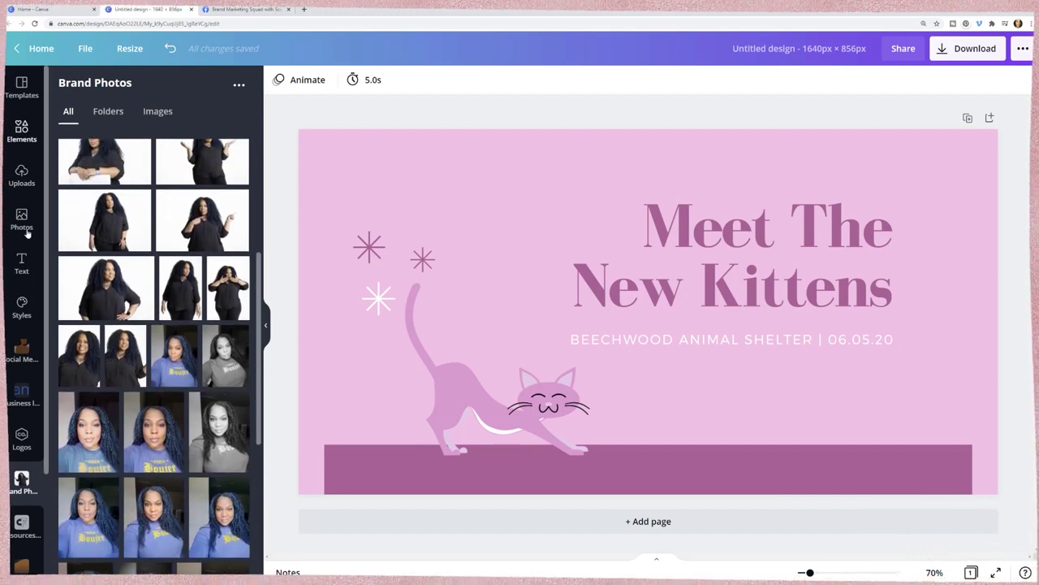
{"action": "left_click", "coordinate": [22, 307]}
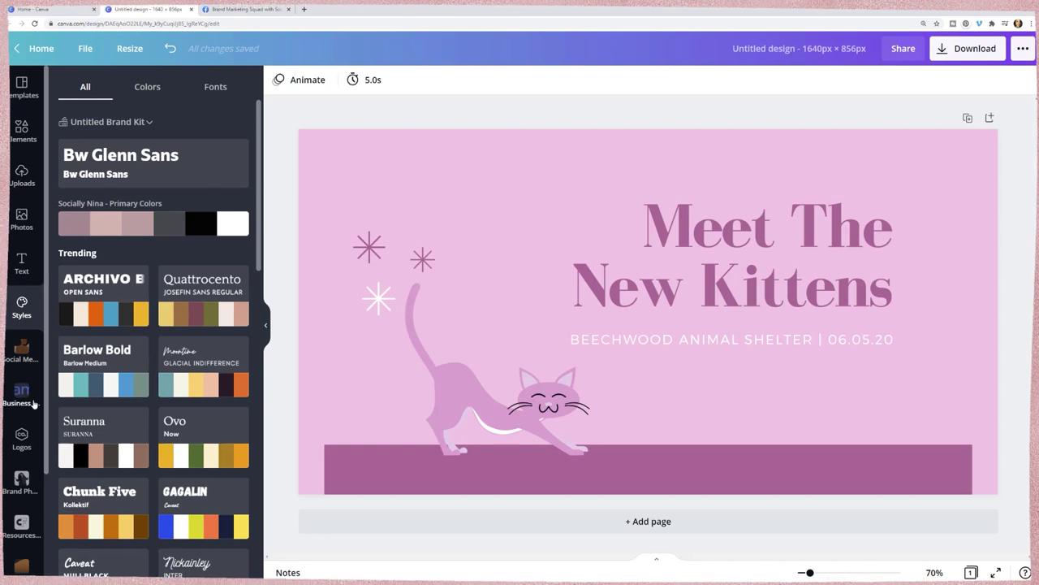
{"action": "left_click", "coordinate": [22, 479]}
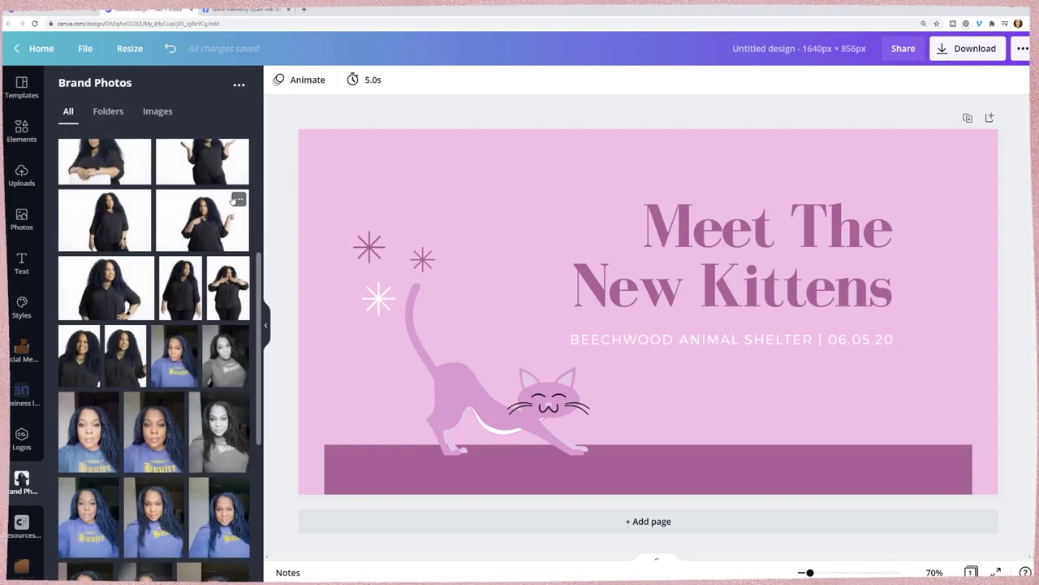
{"action": "scroll", "coordinate": [160, 315], "scroll_direction": "up", "scroll_amount": 1}
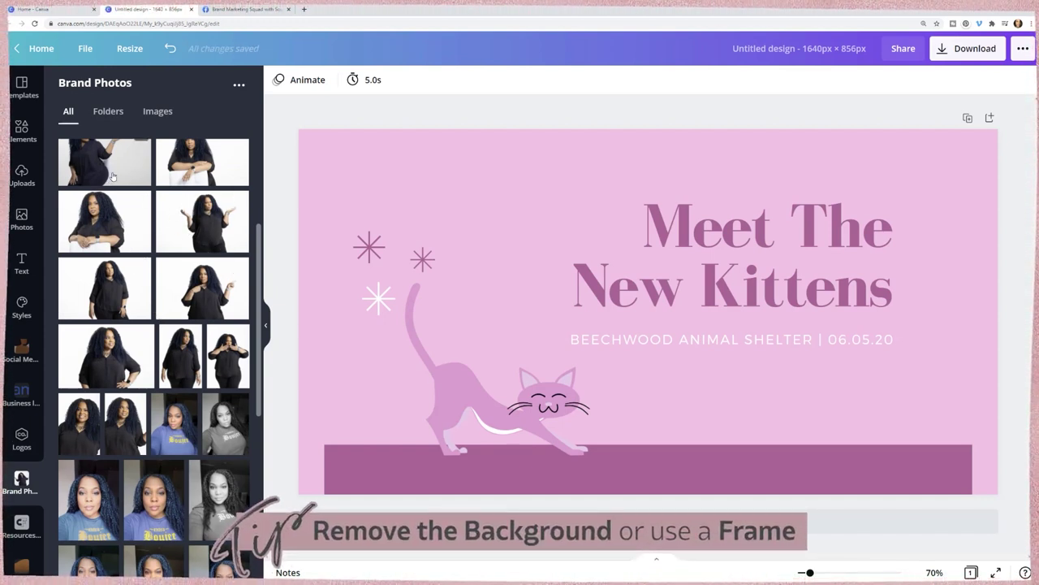
{"action": "scroll", "coordinate": [113, 175], "scroll_direction": "up", "scroll_amount": 1}
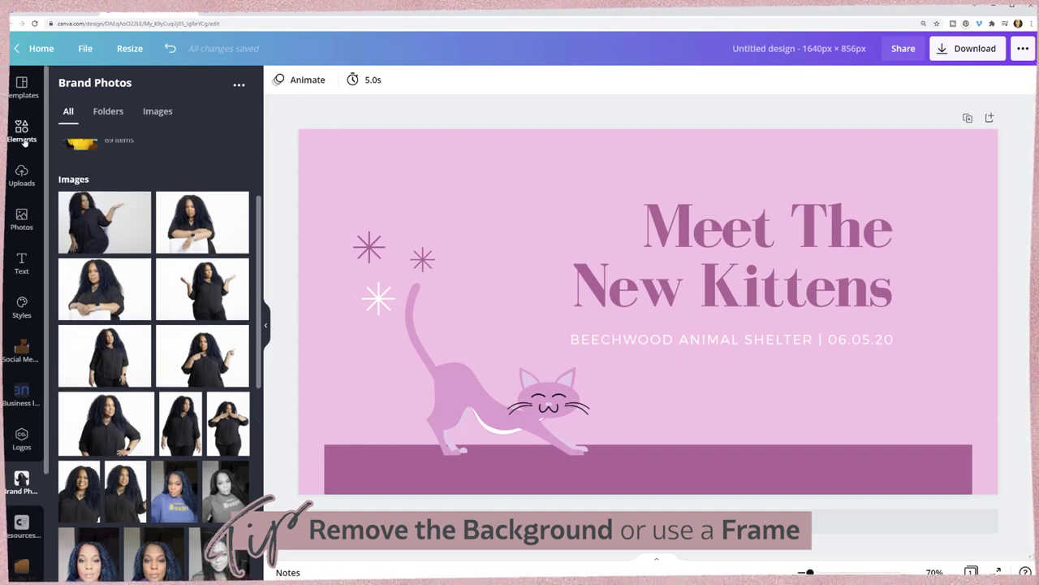
Step: Browse the grid and frame elements and display the full collection of frames
{"action": "left_click", "coordinate": [22, 132]}
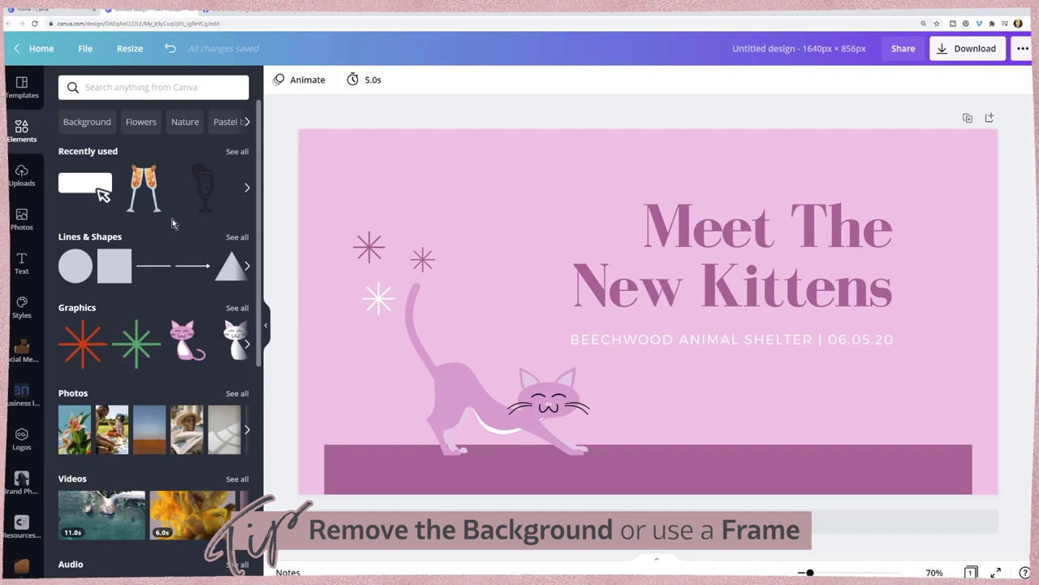
{"action": "scroll", "coordinate": [173, 223], "scroll_direction": "down", "scroll_amount": 5}
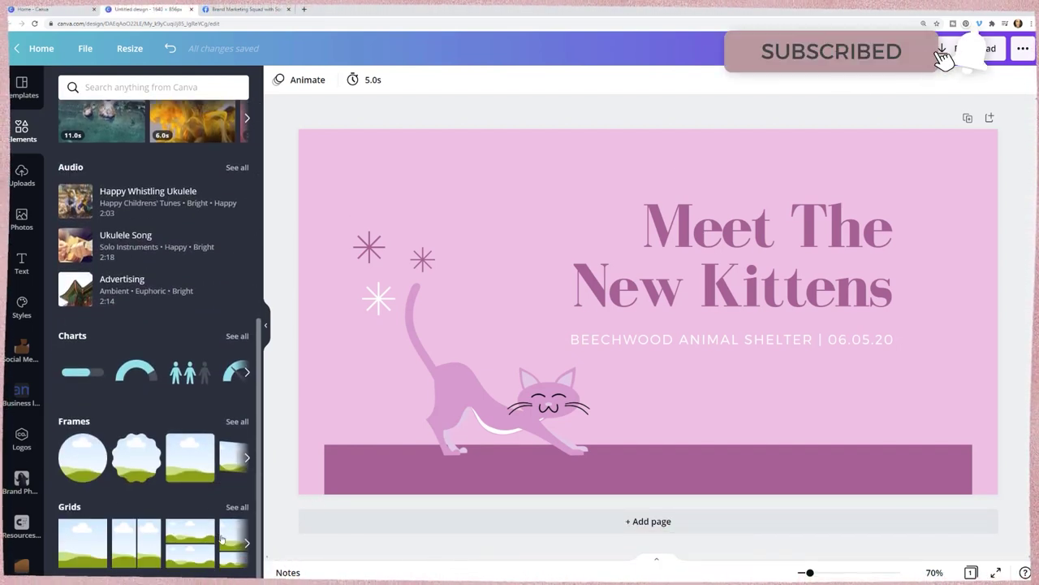
{"action": "left_click", "coordinate": [247, 543]}
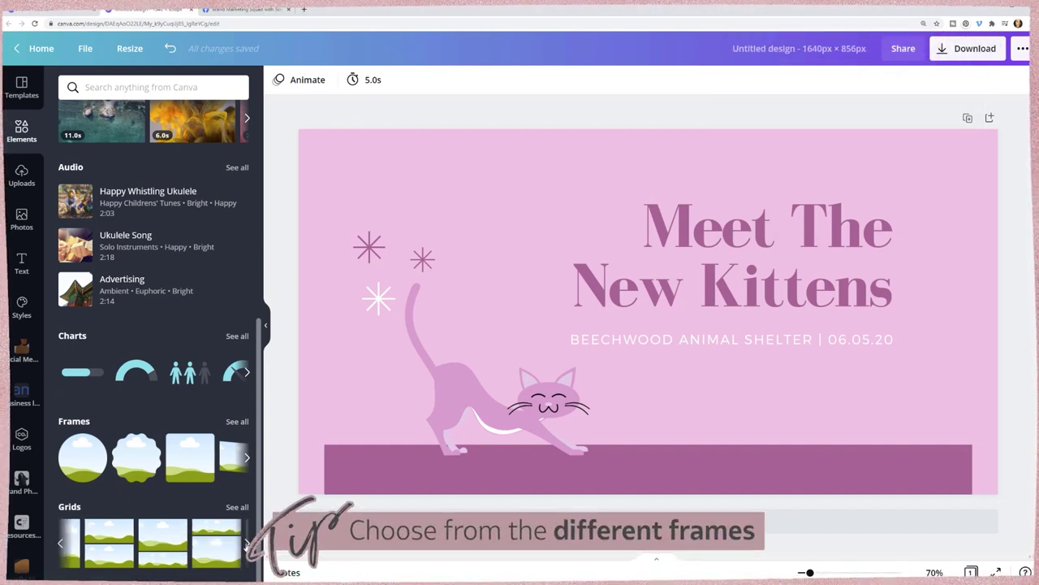
{"action": "left_click", "coordinate": [247, 543]}
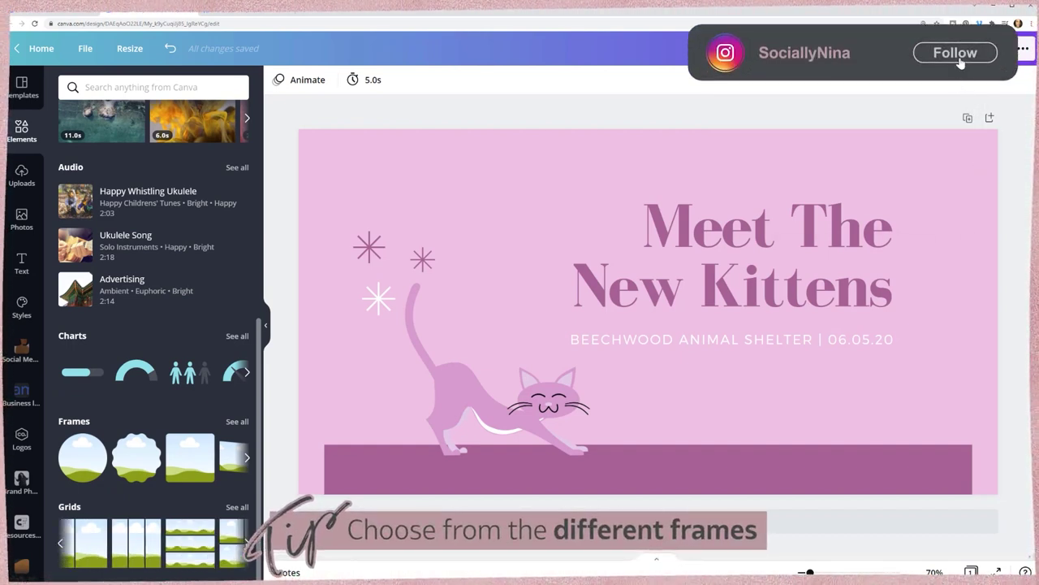
{"action": "left_click", "coordinate": [243, 532]}
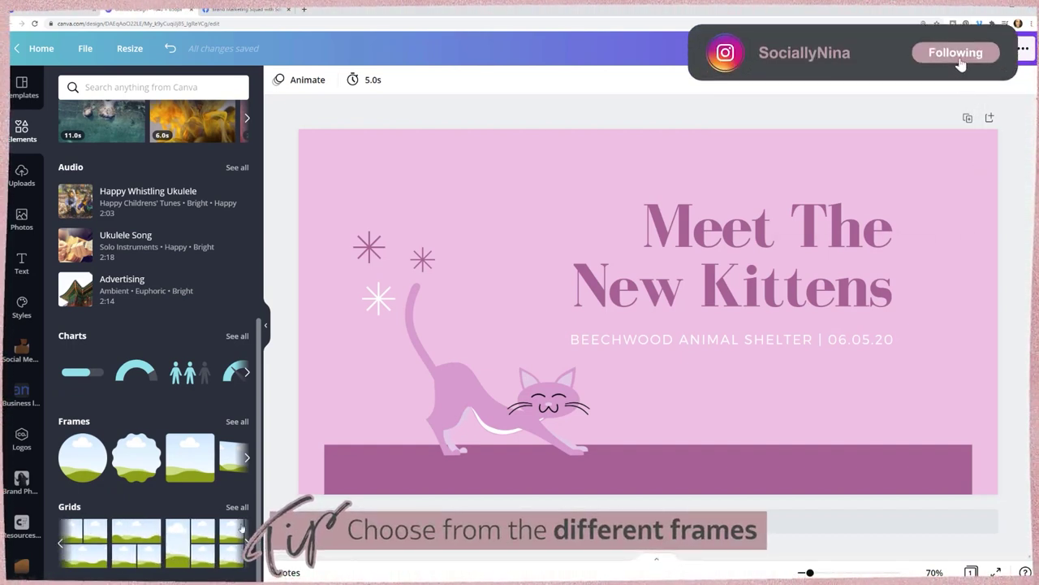
{"action": "left_click", "coordinate": [246, 460]}
{"action": "left_click", "coordinate": [232, 422]}
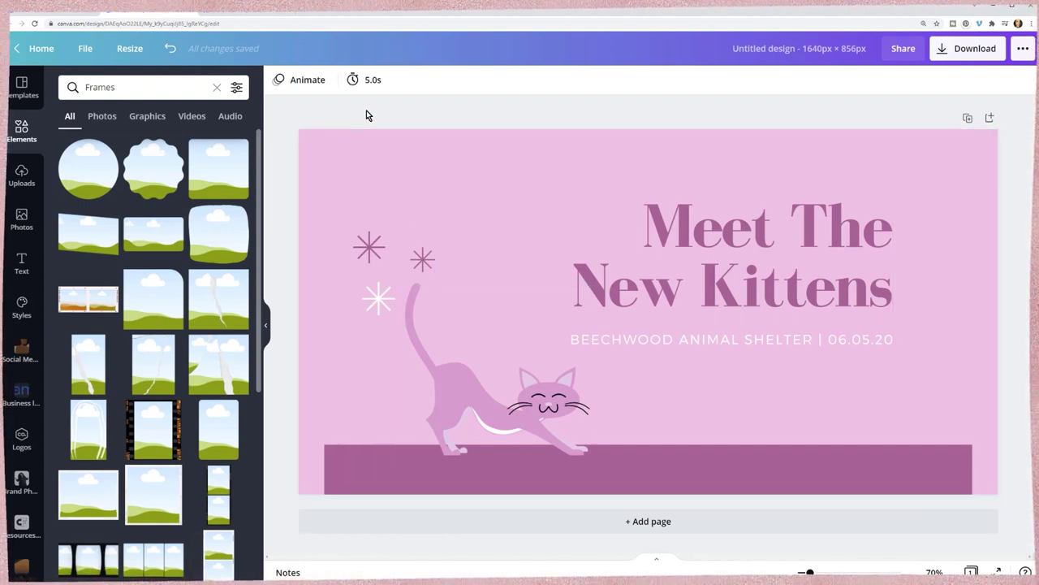
Step: Add the irregular rounded-square frame and position it beside the title, above the cat
{"action": "left_click", "coordinate": [224, 245]}
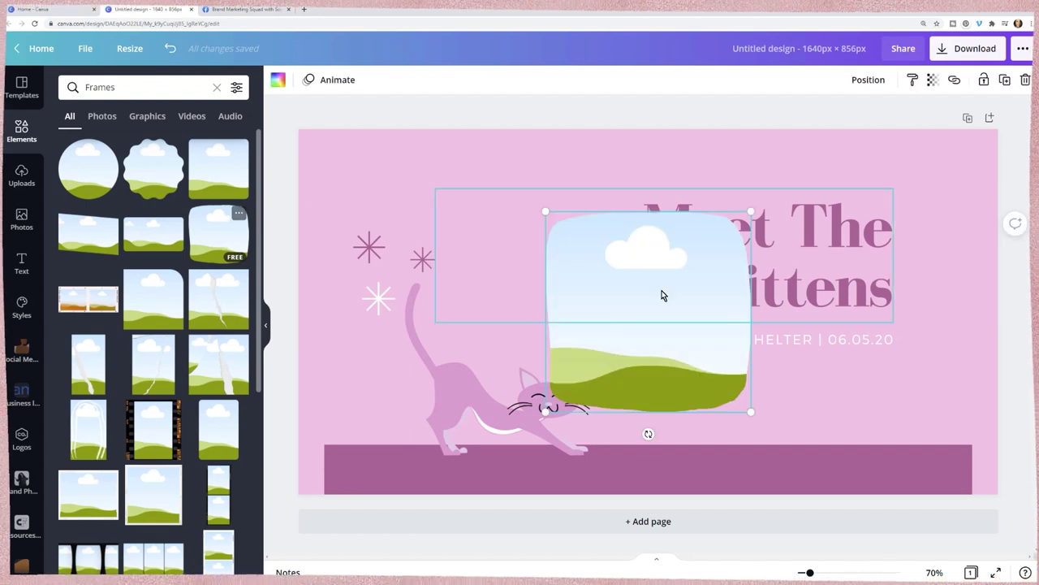
{"action": "left_click_drag", "start_coordinate": [661, 301], "coordinate": [504, 337]}
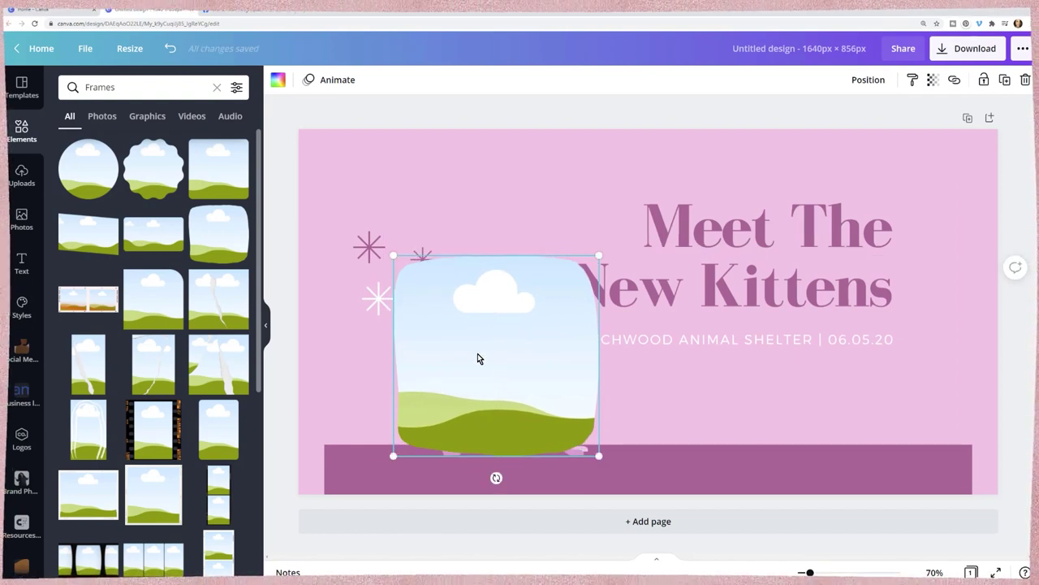
{"action": "left_click_drag", "start_coordinate": [483, 341], "coordinate": [456, 246]}
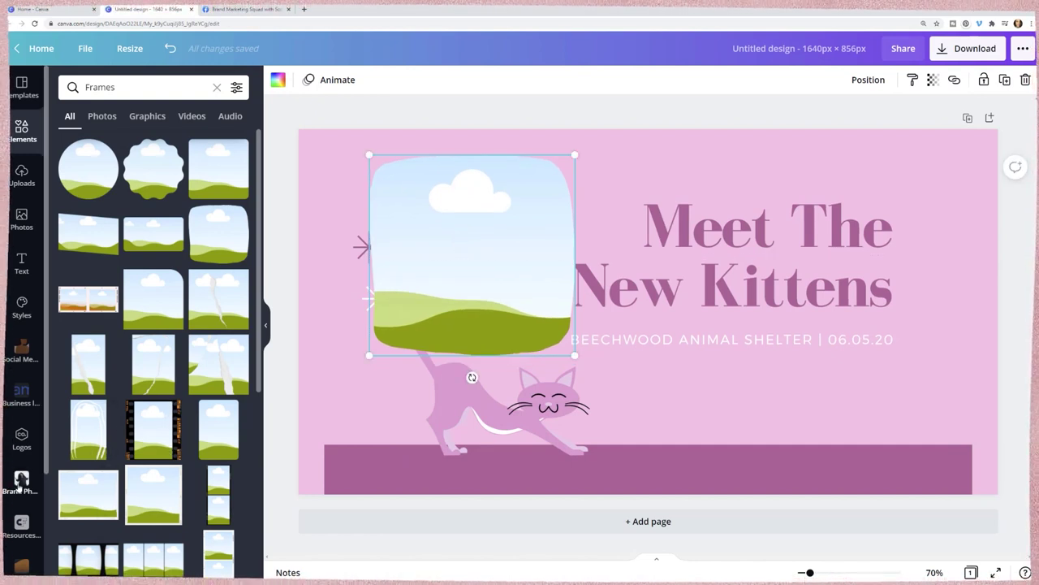
Step: Fill the frame with a smiling brand portrait, try adjusting its crop, and shift the framed photo slightly down and outward from the title
{"action": "left_click", "coordinate": [21, 481]}
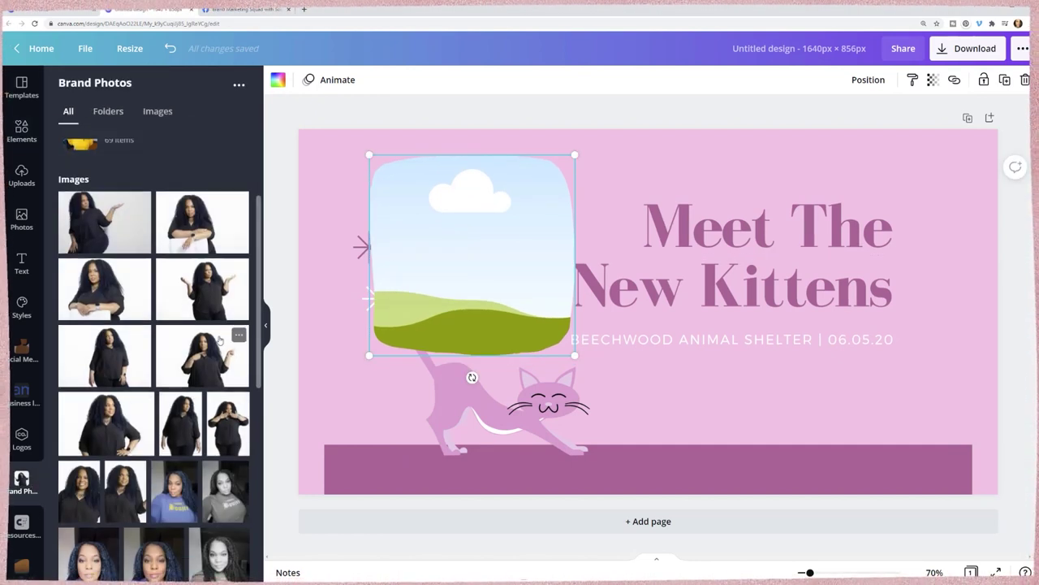
{"action": "left_click_drag", "start_coordinate": [95, 475], "coordinate": [465, 259]}
{"action": "double_click", "coordinate": [478, 236]}
{"action": "double_click", "coordinate": [475, 247]}
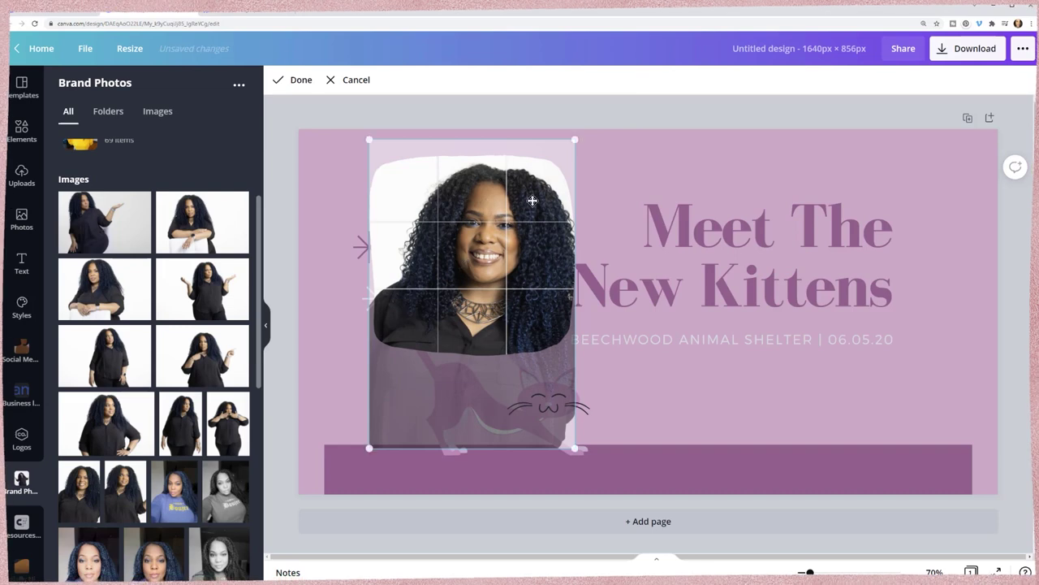
{"action": "left_click_drag", "start_coordinate": [585, 138], "coordinate": [550, 170]}
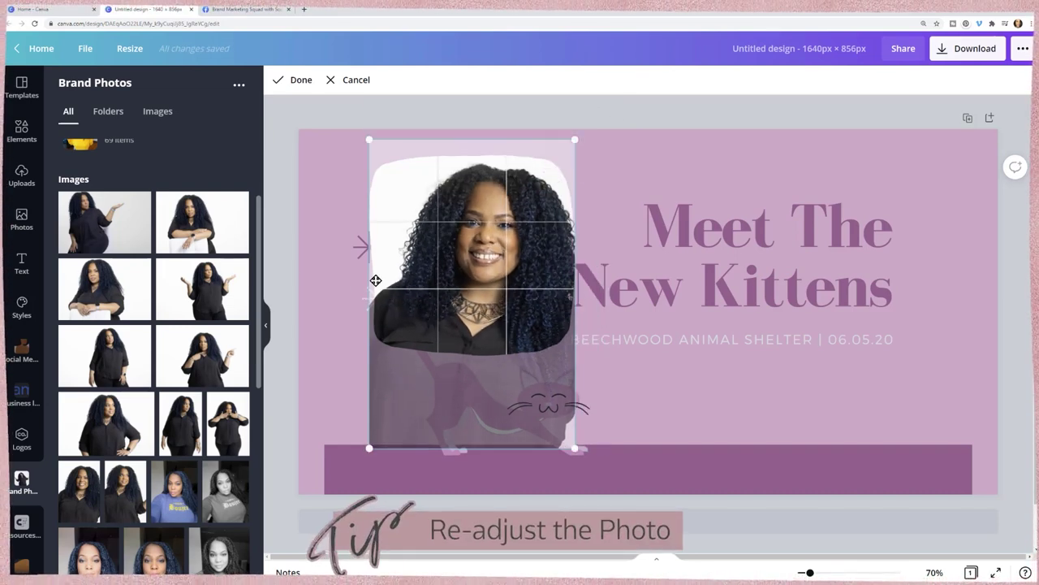
{"action": "left_click", "coordinate": [331, 264]}
{"action": "left_click_drag", "start_coordinate": [511, 268], "coordinate": [502, 270]}
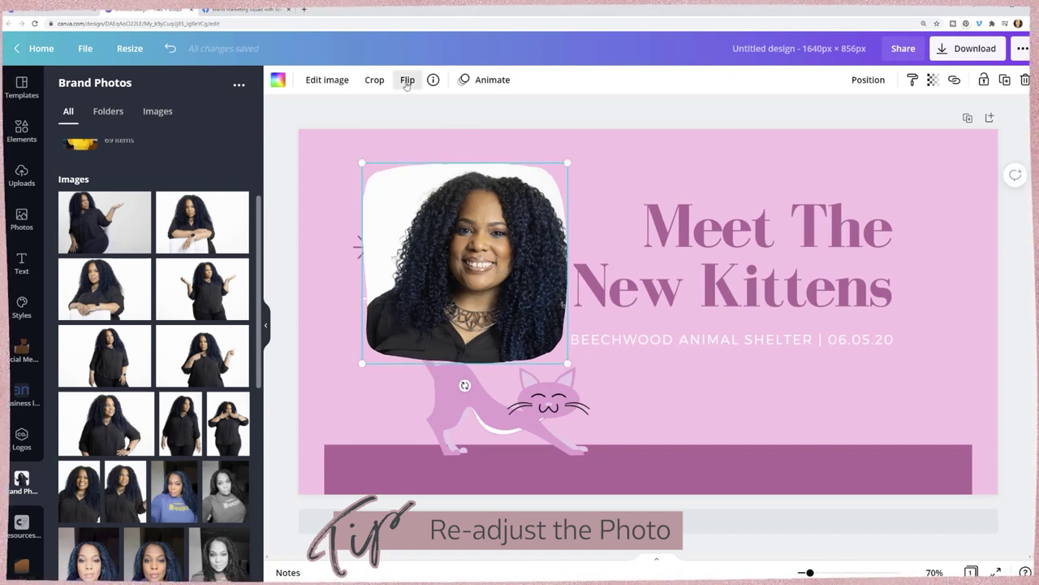
Step: Flip the framed portrait horizontally
{"action": "left_click", "coordinate": [407, 80]}
{"action": "left_click", "coordinate": [425, 117]}
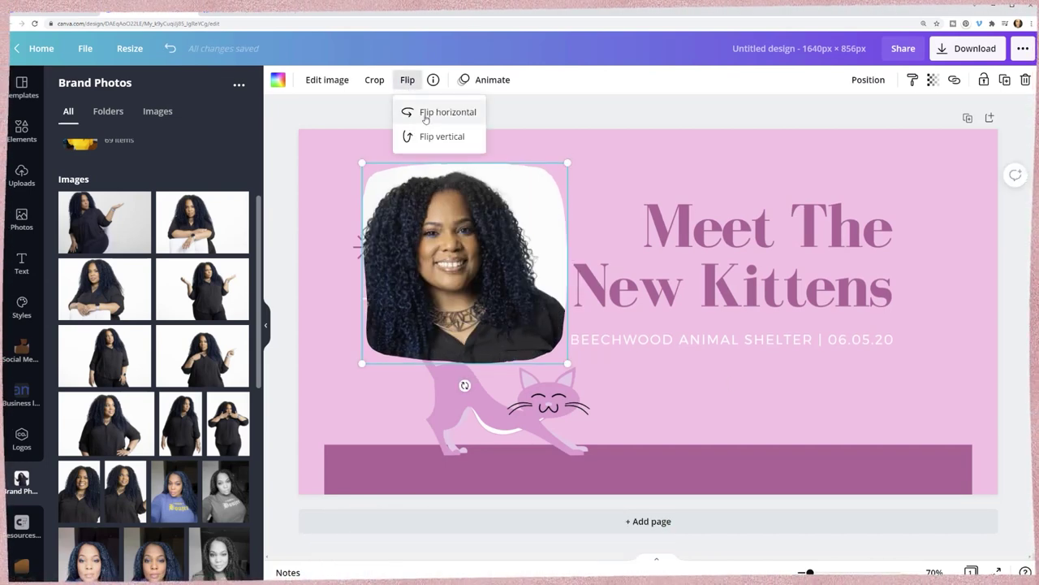
{"action": "left_click", "coordinate": [335, 335]}
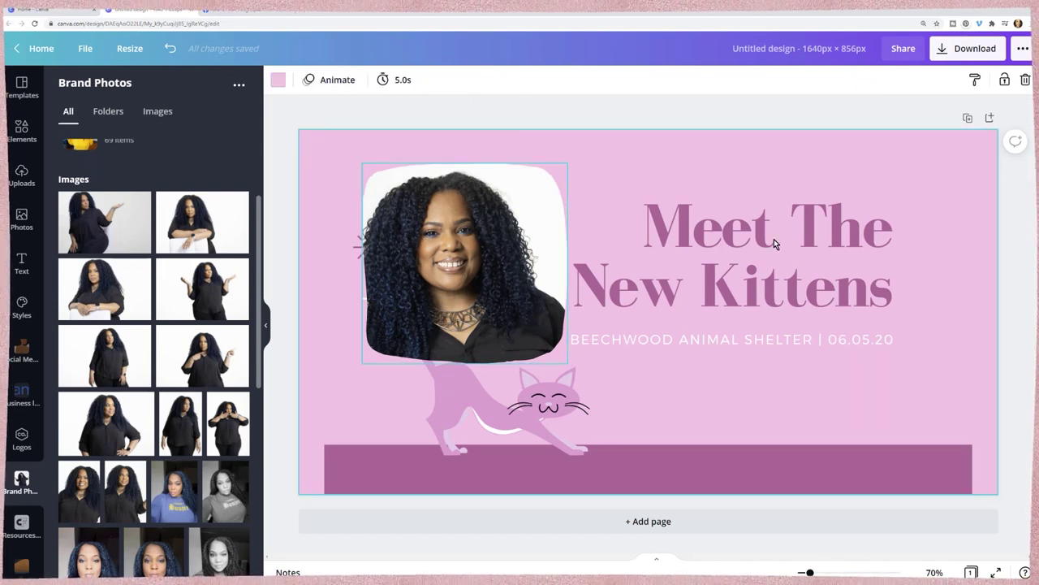
Step: Delete the framed portrait together with its frame, and delete the cat illustration
{"action": "left_click", "coordinate": [458, 264]}
{"action": "key", "text": "Delete"}
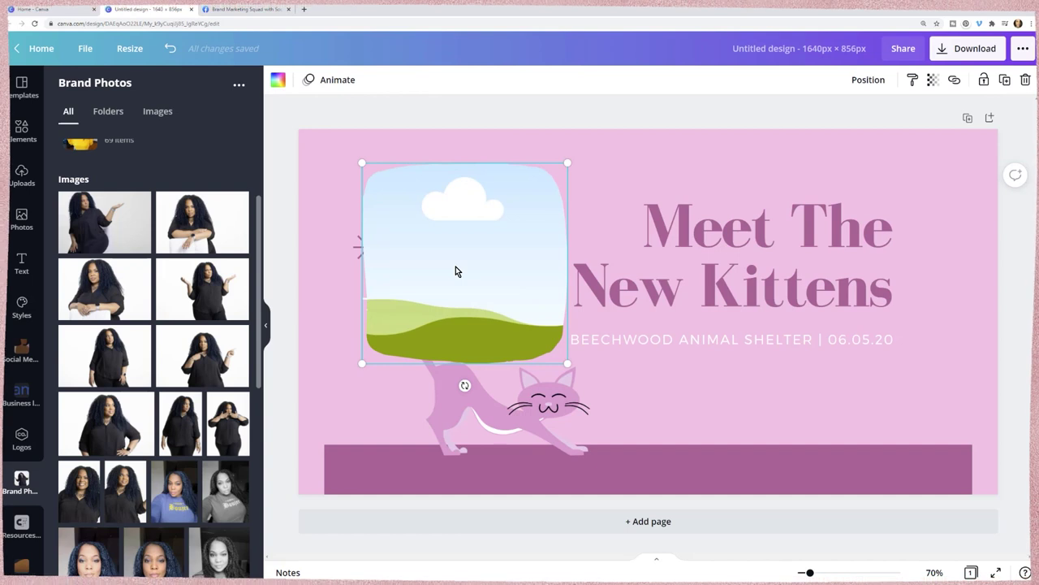
{"action": "key", "text": "Delete"}
{"action": "left_click", "coordinate": [452, 445]}
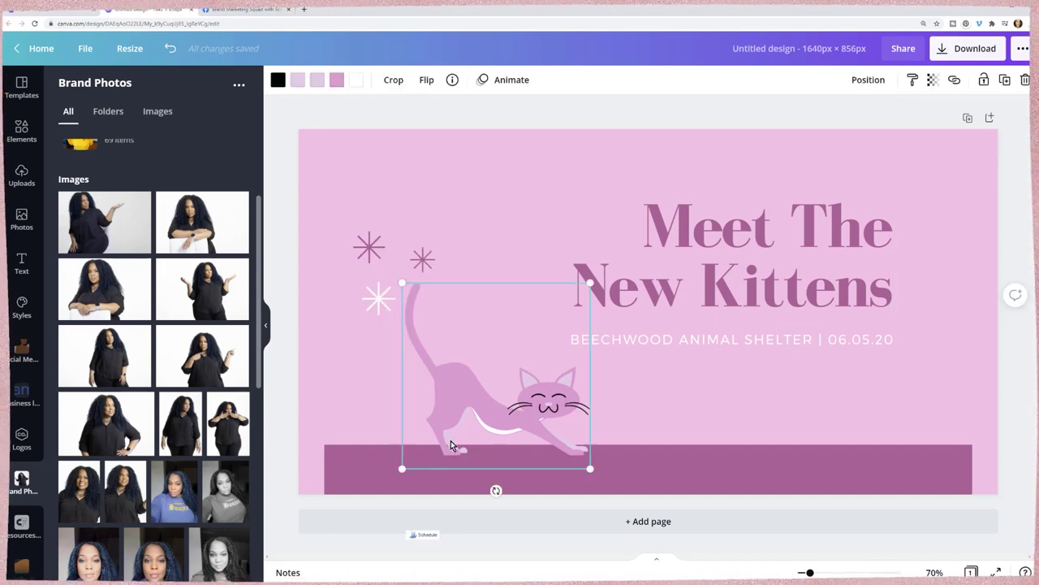
{"action": "key", "text": "Delete"}
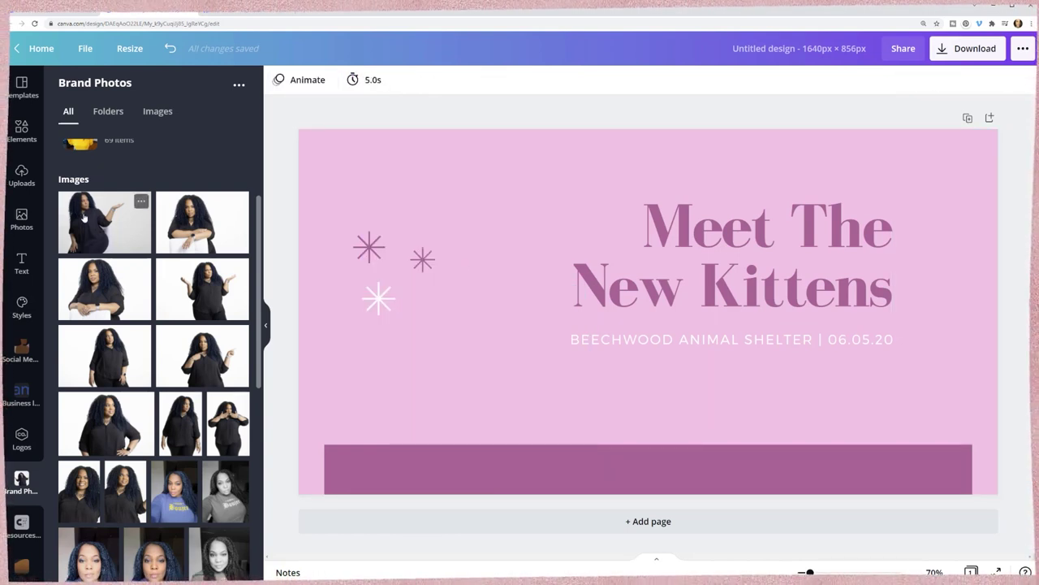
Step: Add the brand photo with the raised open hand and place it above the purple bar, over the star shapes
{"action": "left_click", "coordinate": [84, 218]}
{"action": "left_click_drag", "start_coordinate": [528, 255], "coordinate": [412, 231]}
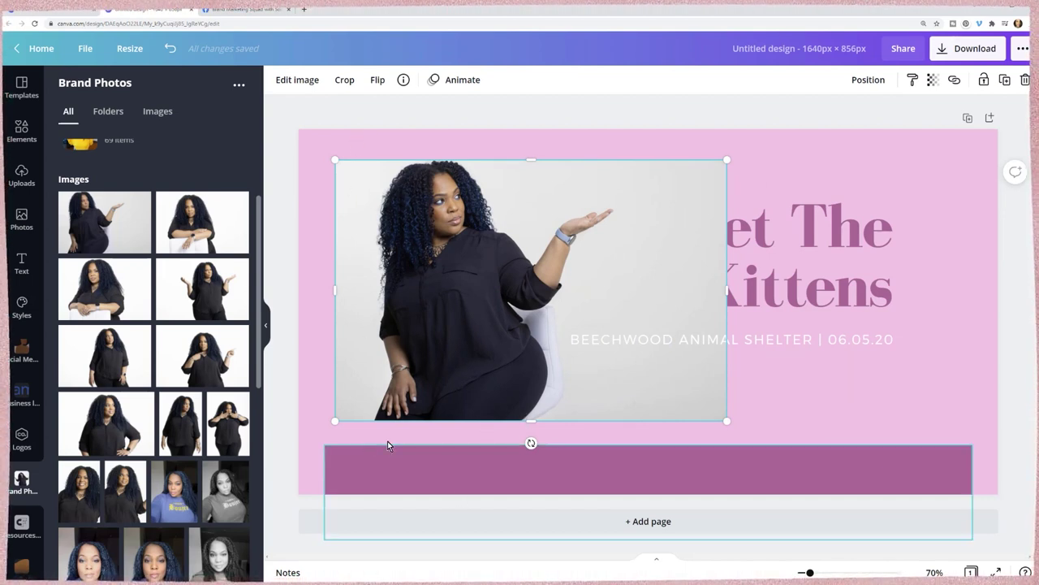
Step: Set the brand photo flush against the upper edge of the purple bar and remove its background with Background Remover
{"action": "left_click_drag", "start_coordinate": [482, 280], "coordinate": [483, 289]}
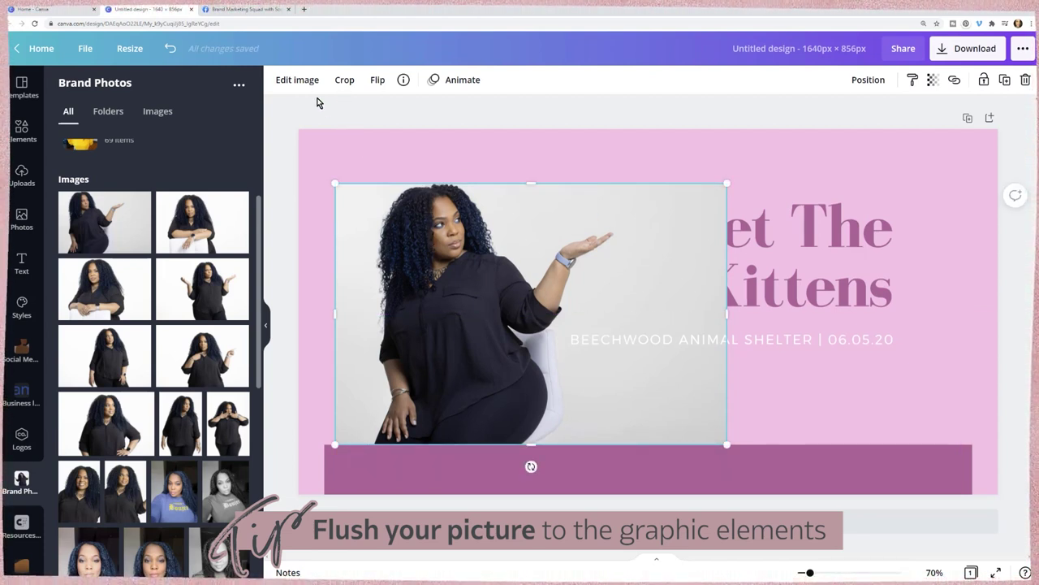
{"action": "left_click", "coordinate": [284, 80]}
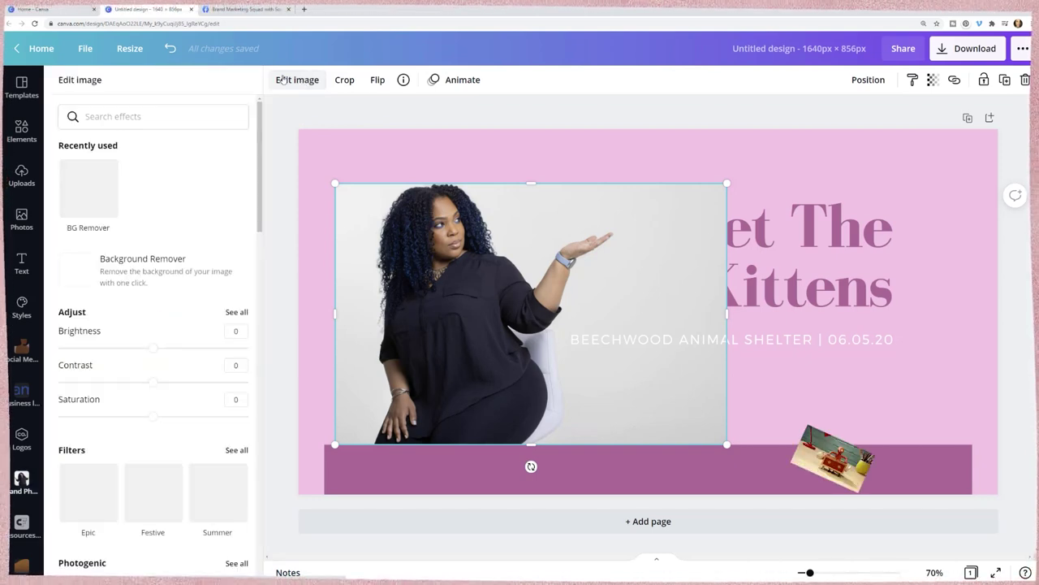
{"action": "left_click", "coordinate": [122, 246]}
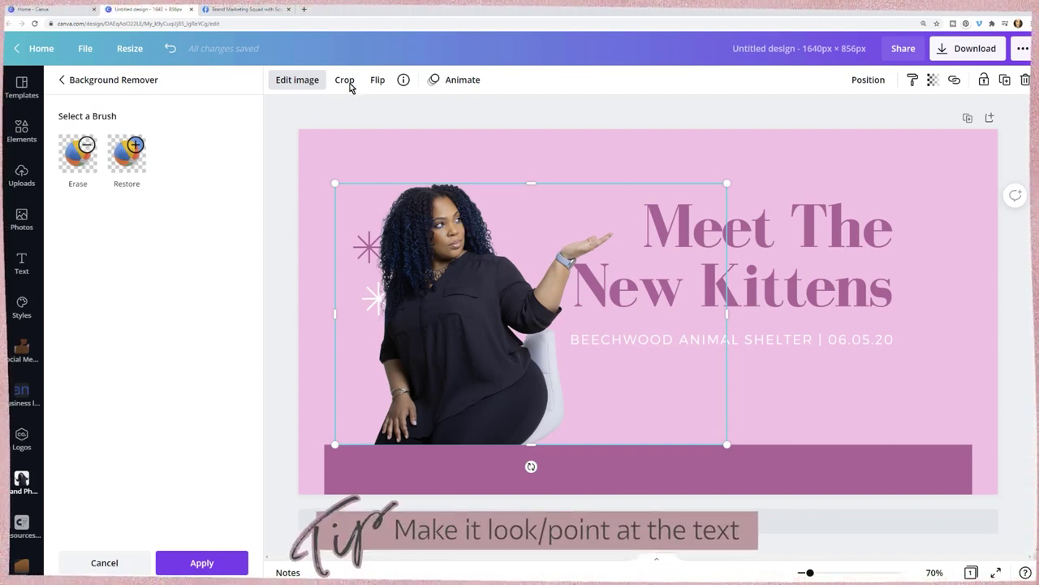
Step: Try flipping the portrait horizontally, and flip it back so the raised hand points at the title
{"action": "left_click", "coordinate": [378, 80]}
{"action": "left_click", "coordinate": [396, 111]}
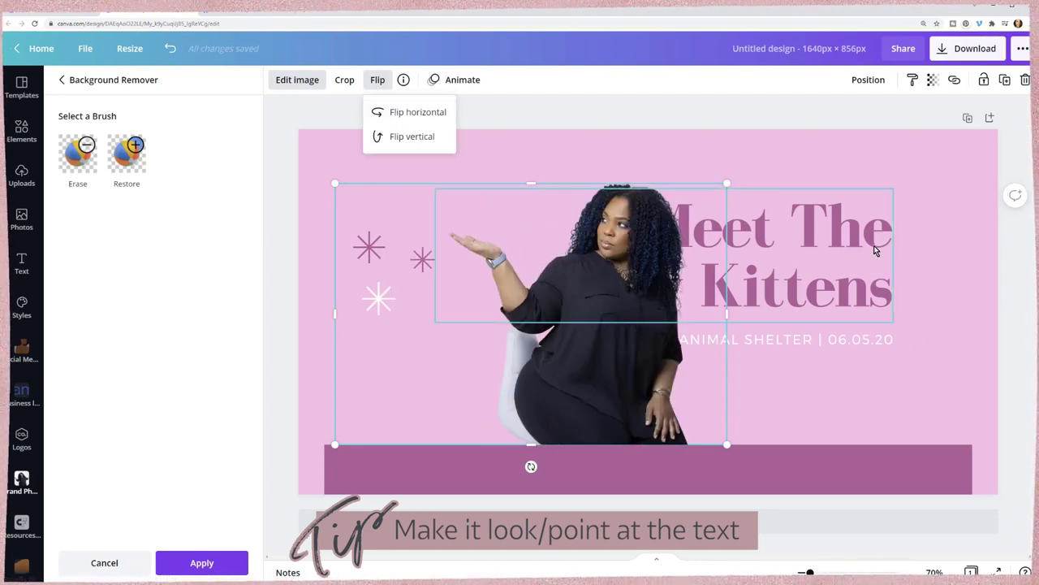
{"action": "left_click", "coordinate": [417, 111]}
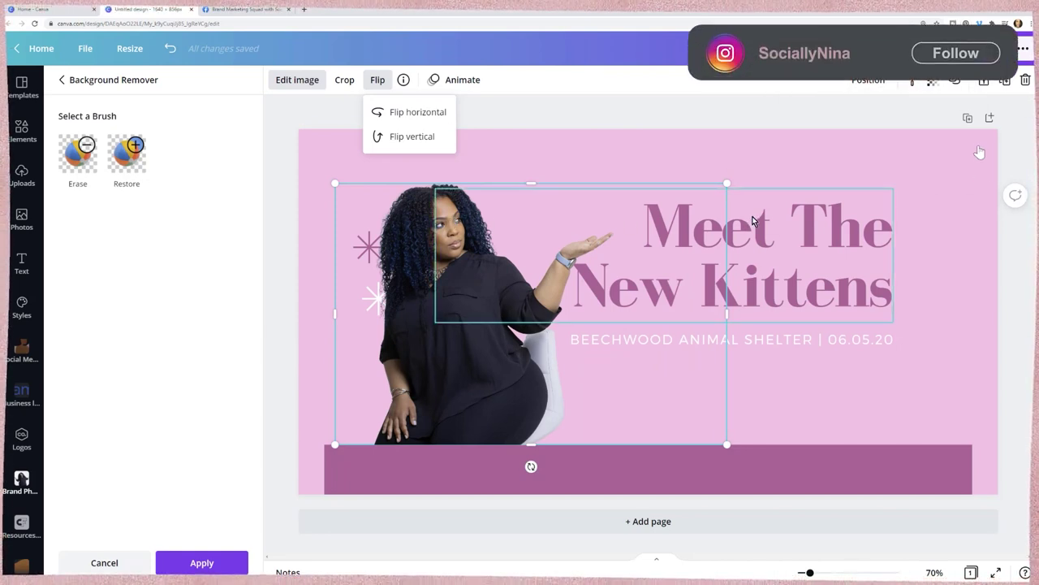
{"action": "left_click", "coordinate": [460, 329]}
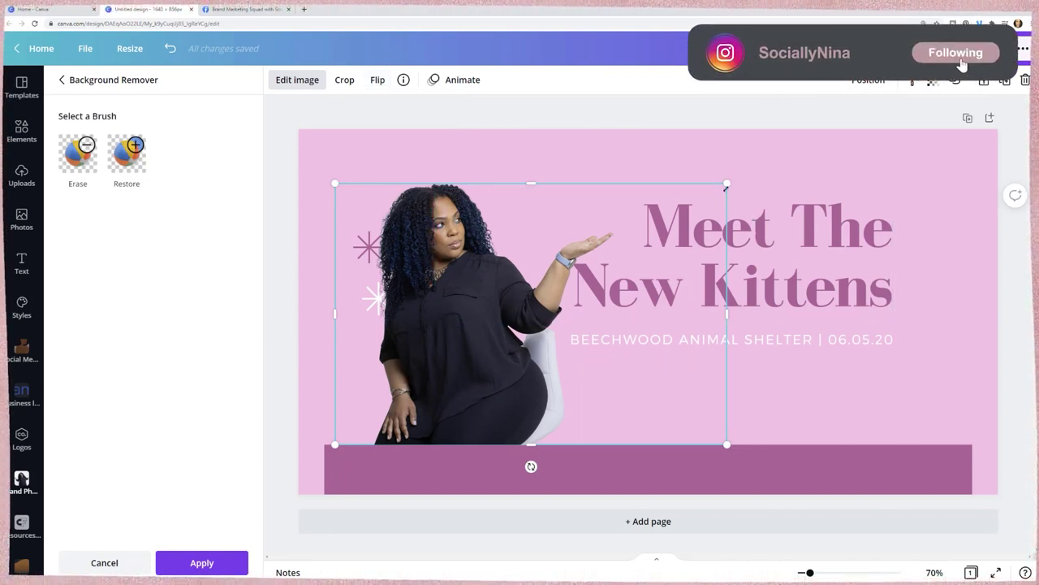
Step: Scale the portrait down slightly, keeping it on the purple bar, and apply the background removal
{"action": "left_click_drag", "start_coordinate": [726, 186], "coordinate": [678, 196]}
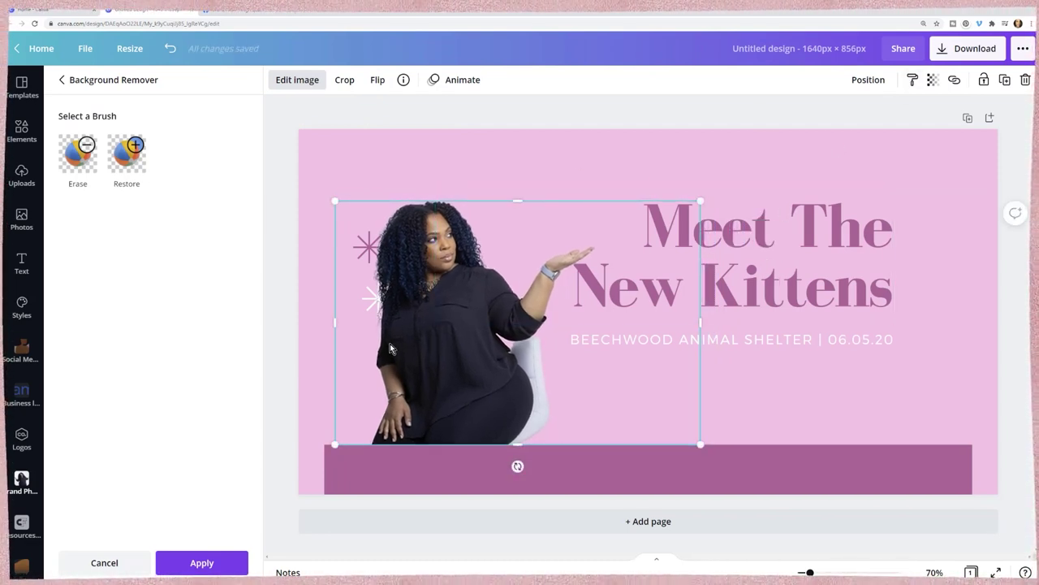
{"action": "left_click", "coordinate": [202, 562]}
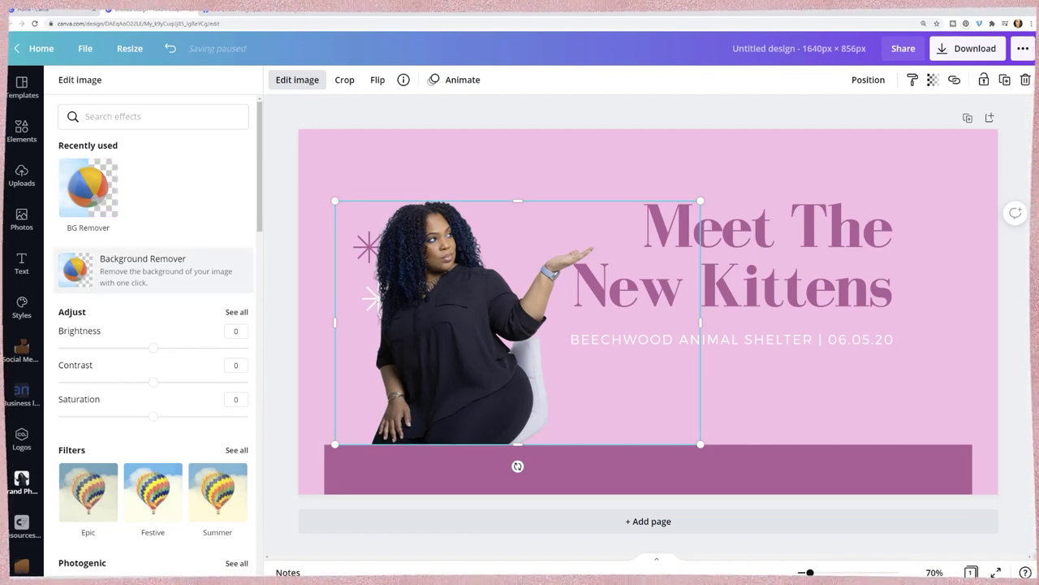
Step: Undo the portrait's background removal and reapply it with the Background Remover brush options open
{"action": "key", "text": "ctrl+z"}
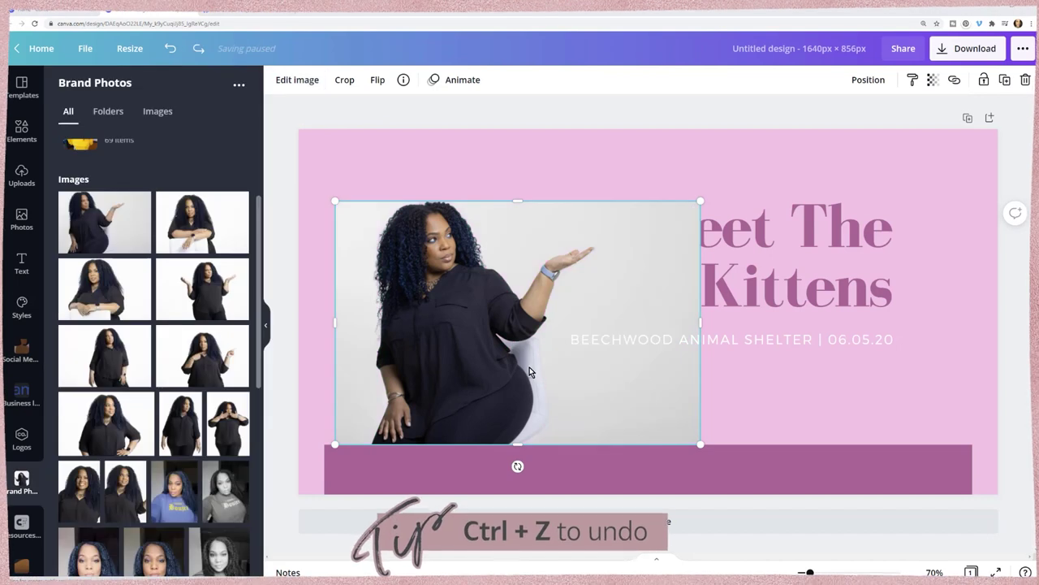
{"action": "scroll", "coordinate": [99, 126], "scroll_direction": "up", "scroll_amount": 2}
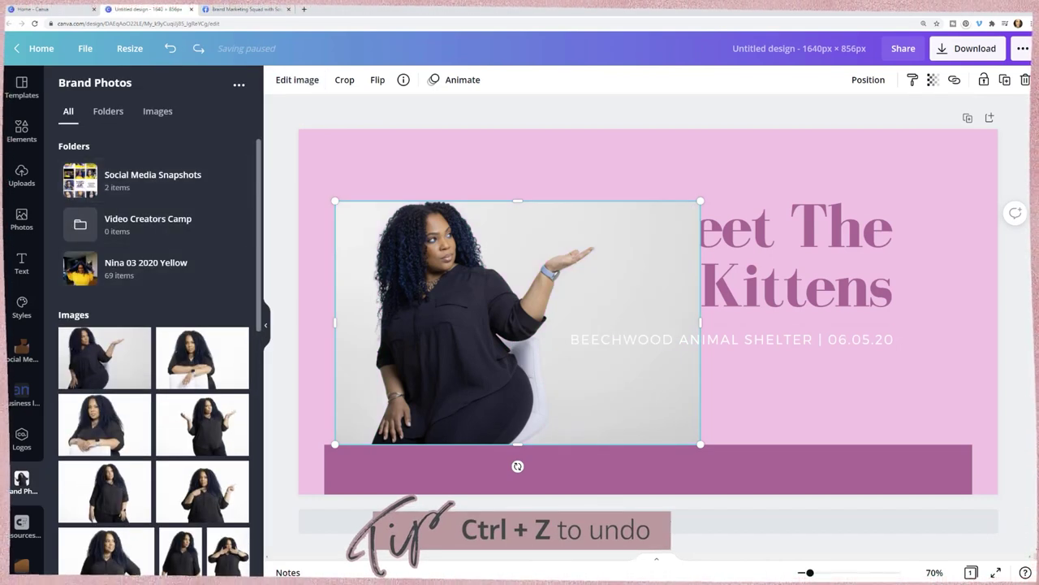
{"action": "left_click", "coordinate": [297, 79]}
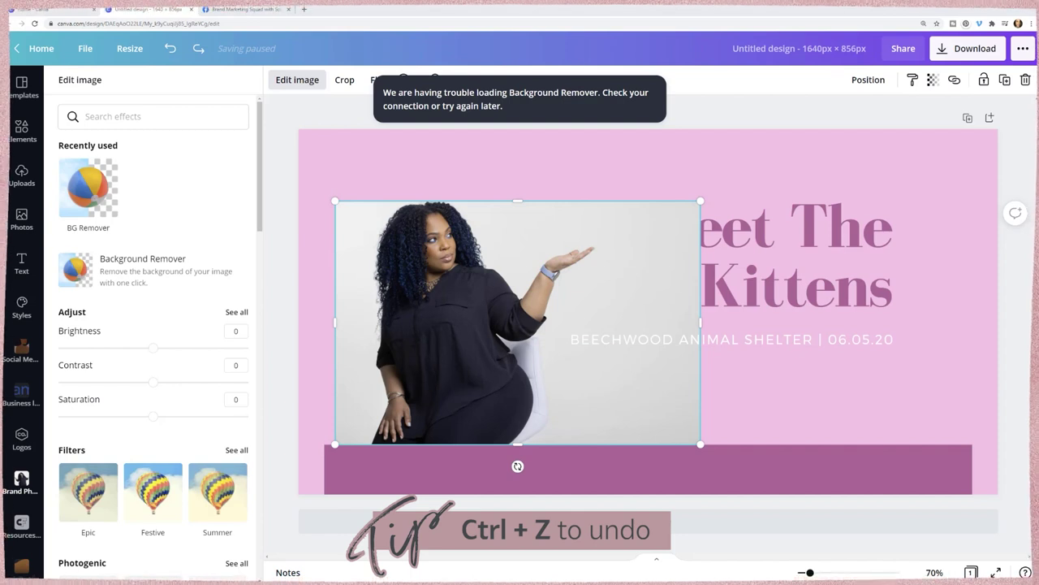
{"action": "key", "text": "ctrl+y"}
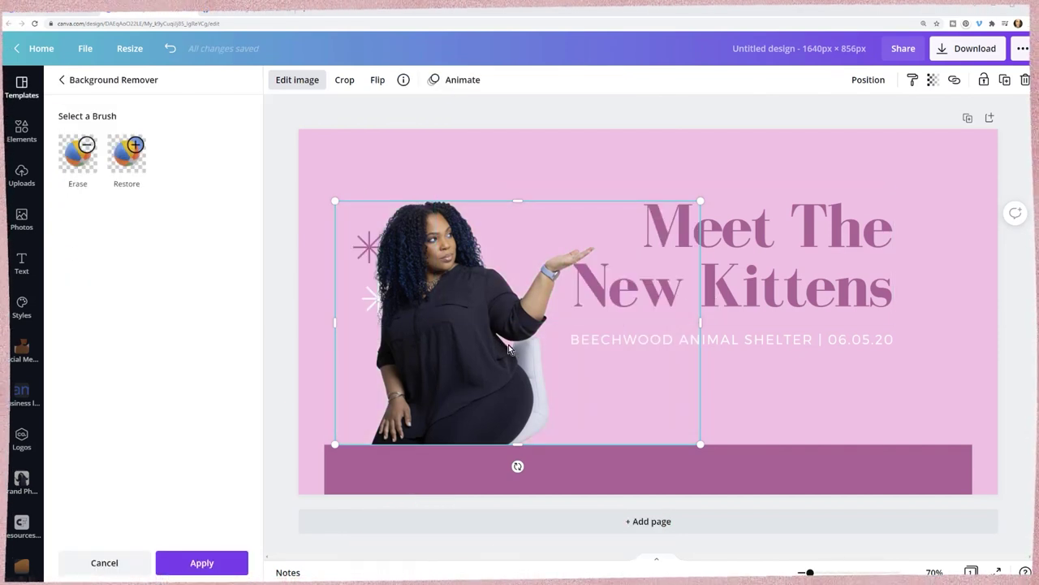
Step: Restore the missing part of the chair beneath the bent elbow, setting the Restore brush size to 12
{"action": "left_click_drag", "start_coordinate": [810, 573], "coordinate": [833, 570]}
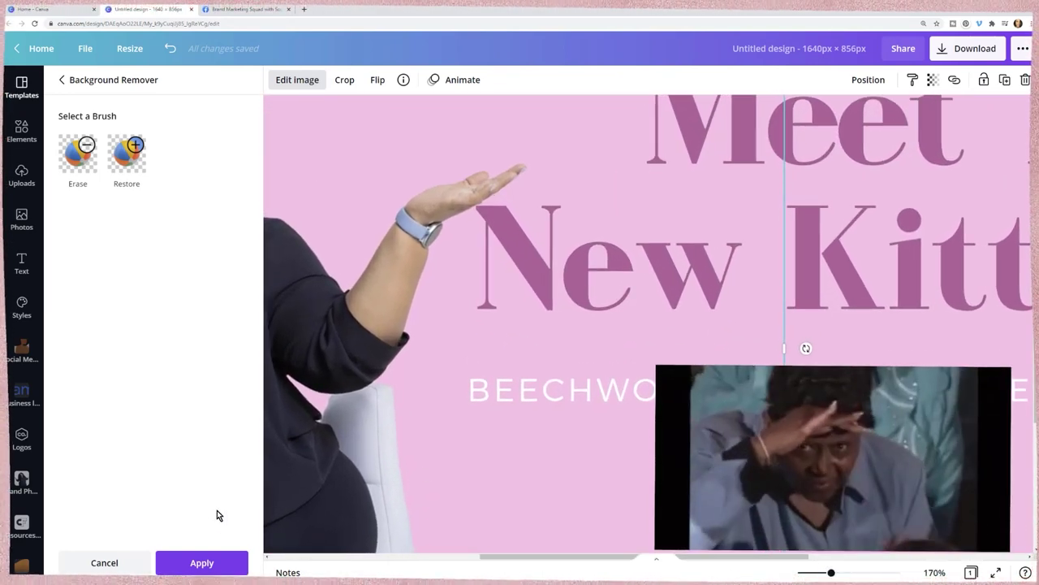
{"action": "left_click", "coordinate": [126, 160]}
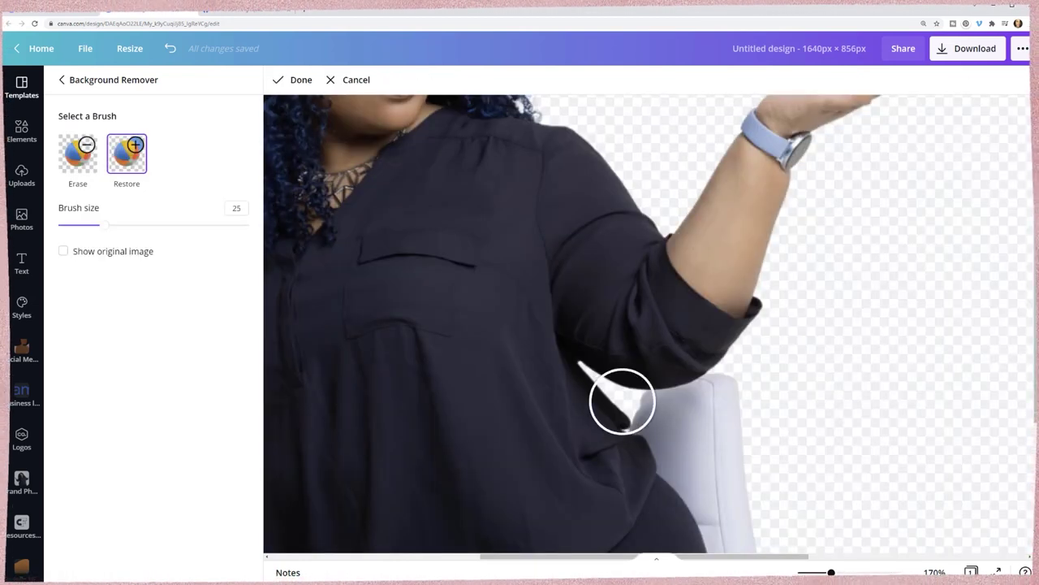
{"action": "left_click_drag", "start_coordinate": [106, 226], "coordinate": [76, 224]}
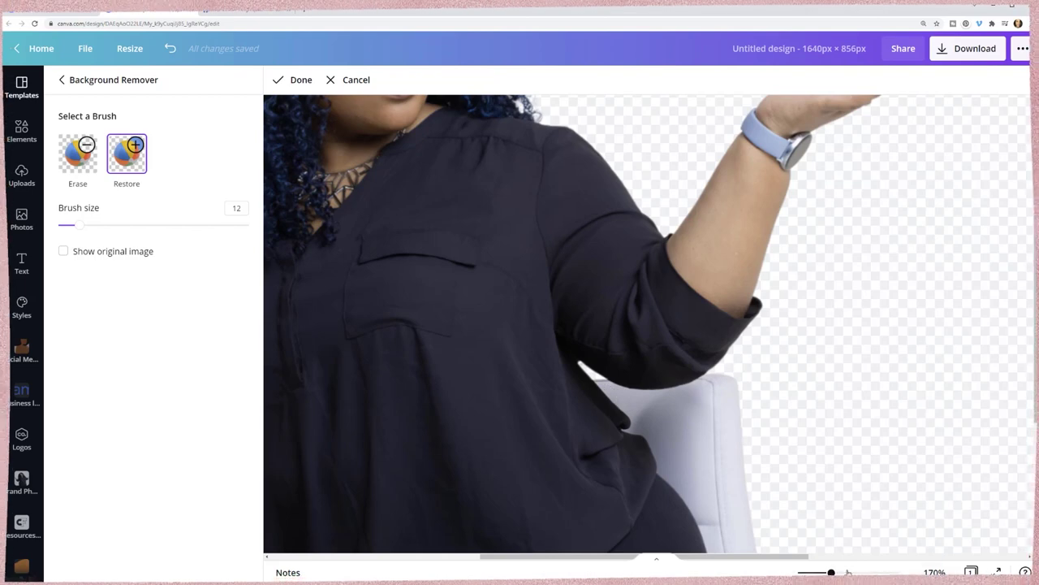
{"action": "left_click_drag", "start_coordinate": [831, 573], "coordinate": [807, 573]}
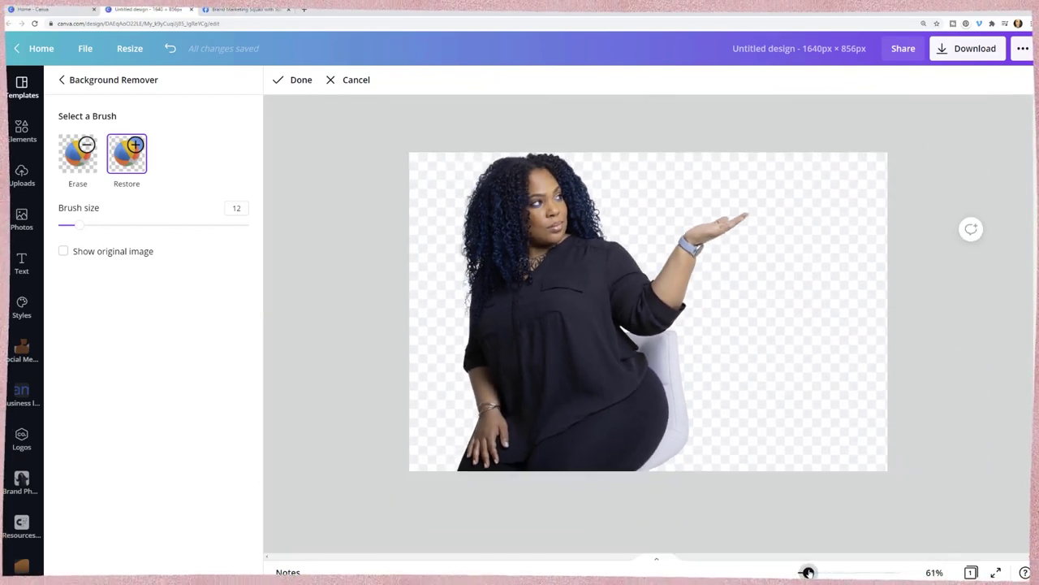
Step: Finish and apply the background edits, and nudge the portrait slightly toward the title
{"action": "left_click", "coordinate": [295, 81]}
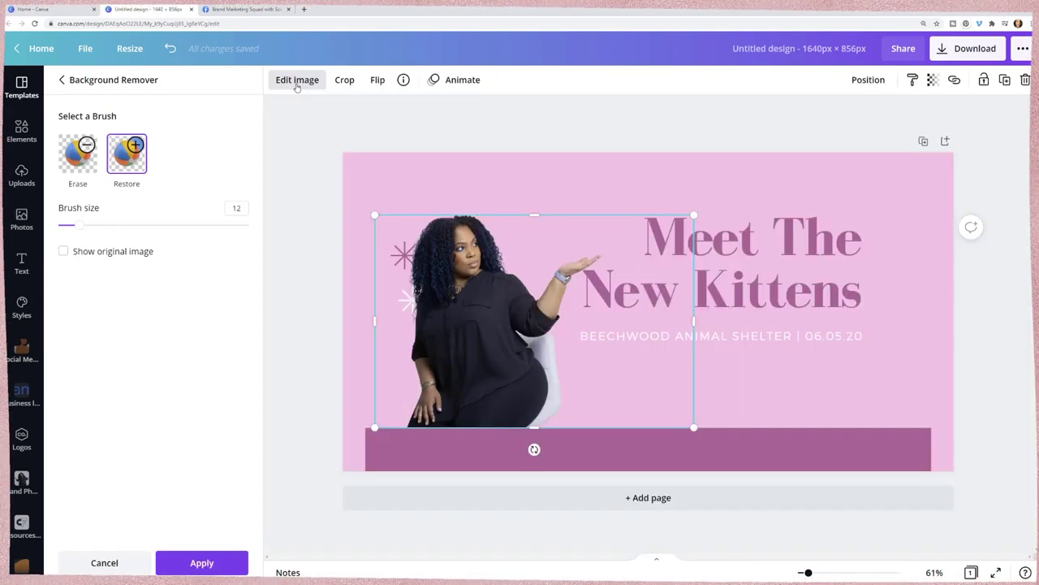
{"action": "left_click", "coordinate": [200, 568]}
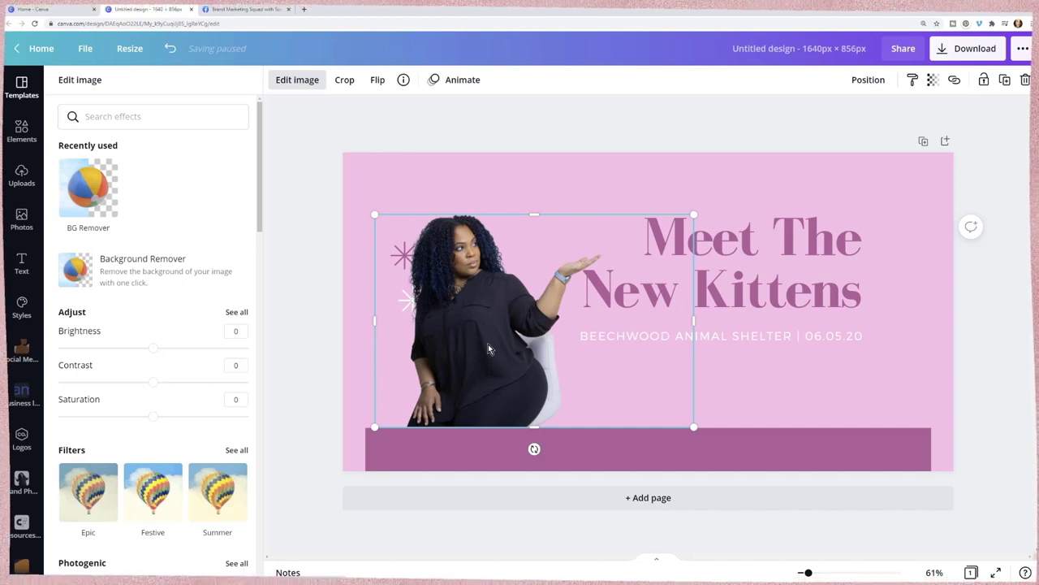
{"action": "key", "text": "shift+Right"}
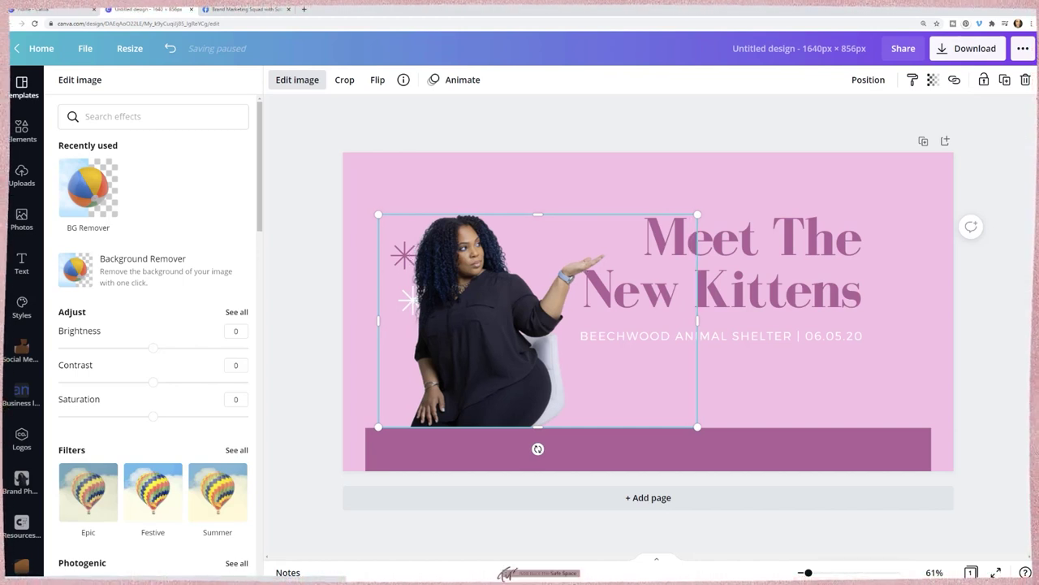
Step: Add the uploaded safe-space guide image, enlarge it to cover the whole canvas, and set its transparency to 19
{"action": "left_click", "coordinate": [22, 174]}
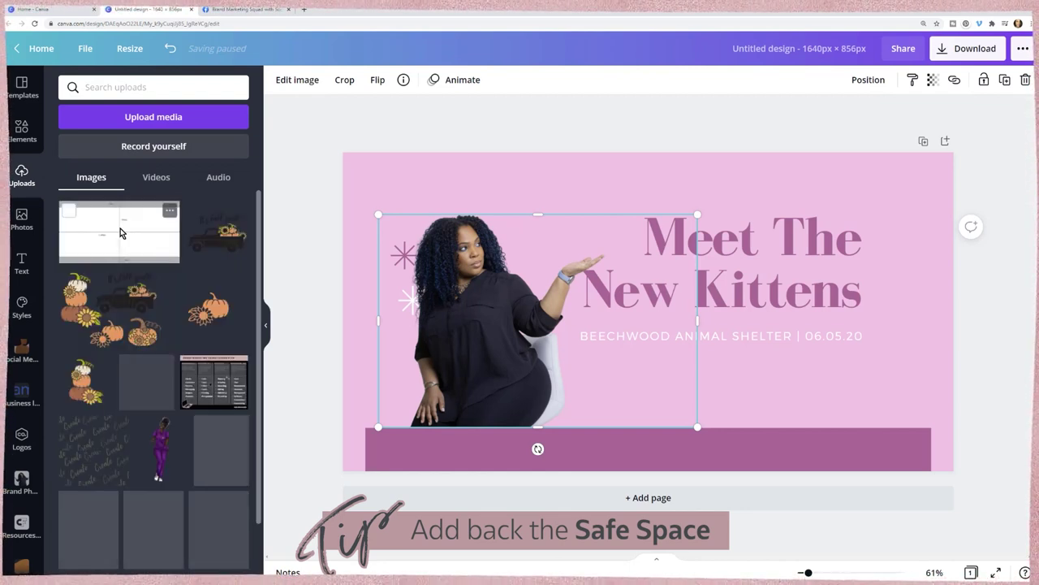
{"action": "left_click_drag", "start_coordinate": [120, 233], "coordinate": [489, 251]}
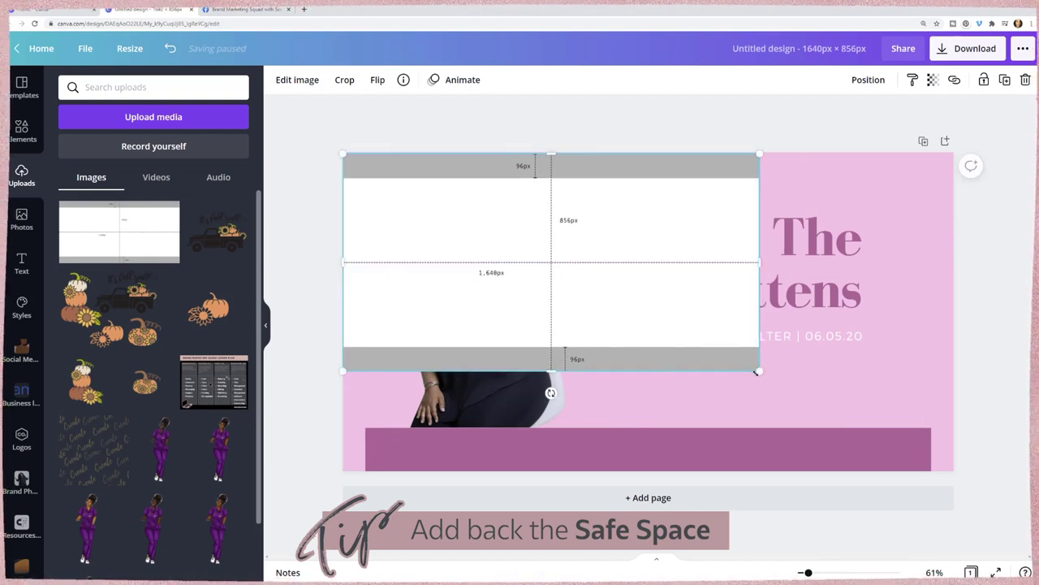
{"action": "left_click_drag", "start_coordinate": [774, 379], "coordinate": [955, 472]}
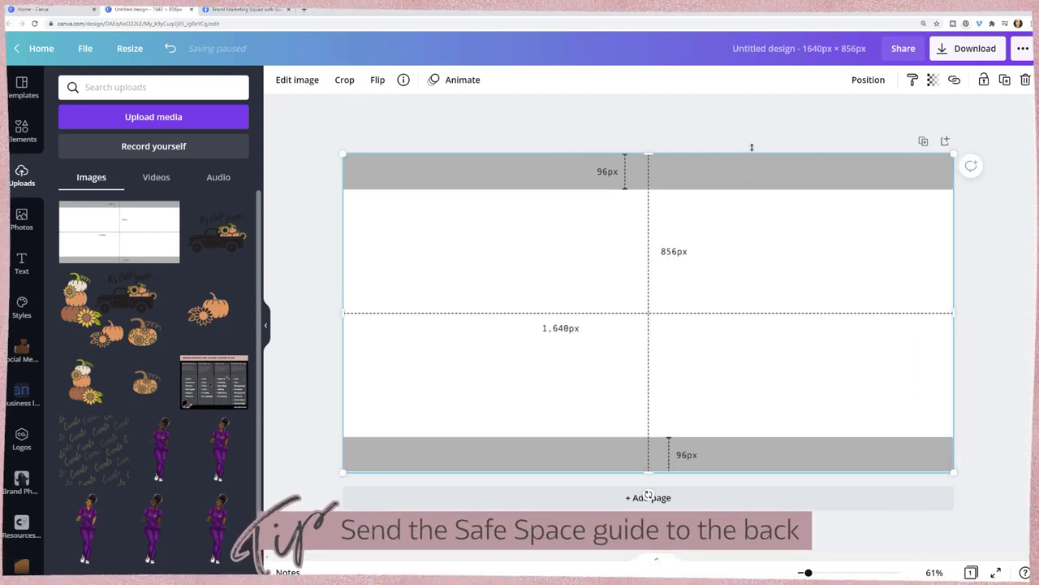
{"action": "left_click", "coordinate": [932, 80]}
{"action": "left_click_drag", "start_coordinate": [890, 117], "coordinate": [831, 117]}
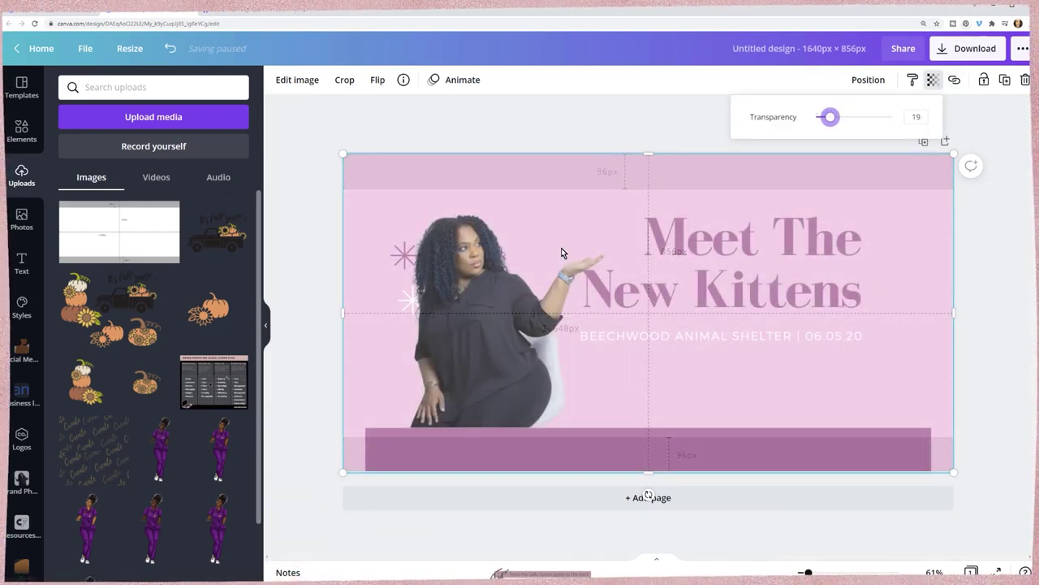
Step: Send the safe-space guide behind all the other elements of the design and deselect it
{"action": "right_click", "coordinate": [708, 183]}
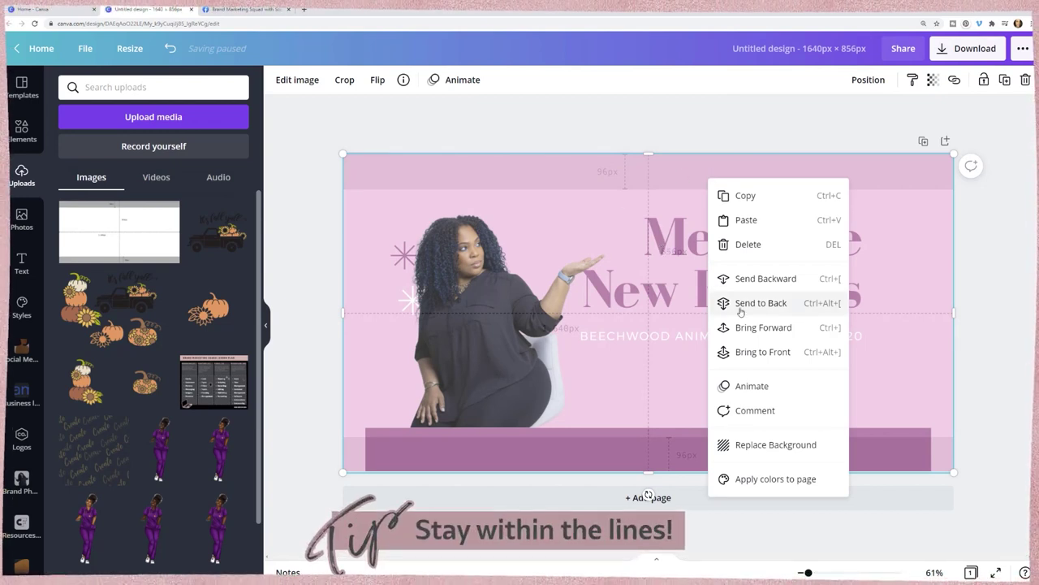
{"action": "left_click", "coordinate": [739, 278]}
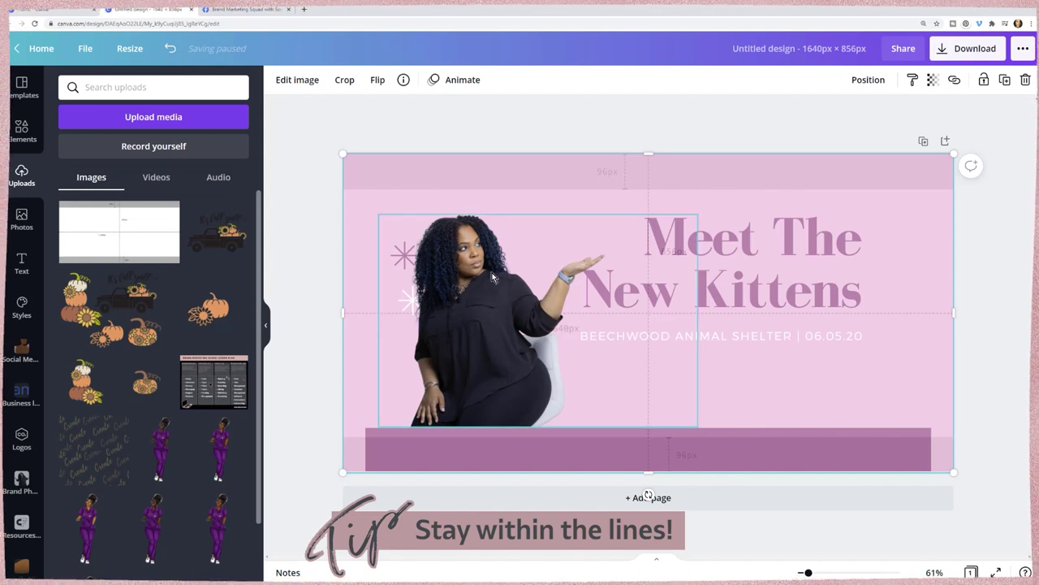
{"action": "right_click", "coordinate": [837, 187]}
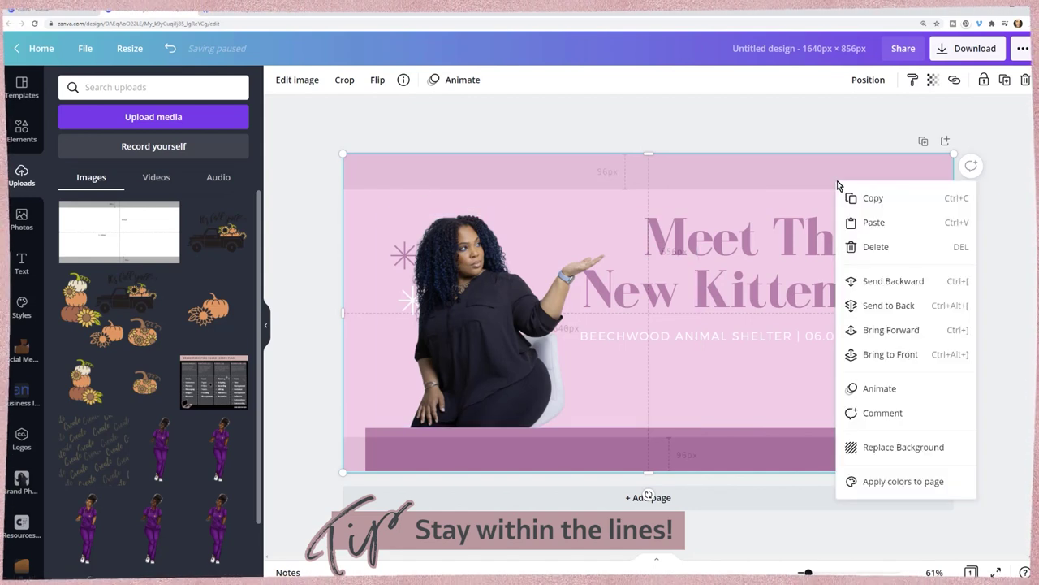
{"action": "left_click", "coordinate": [894, 307]}
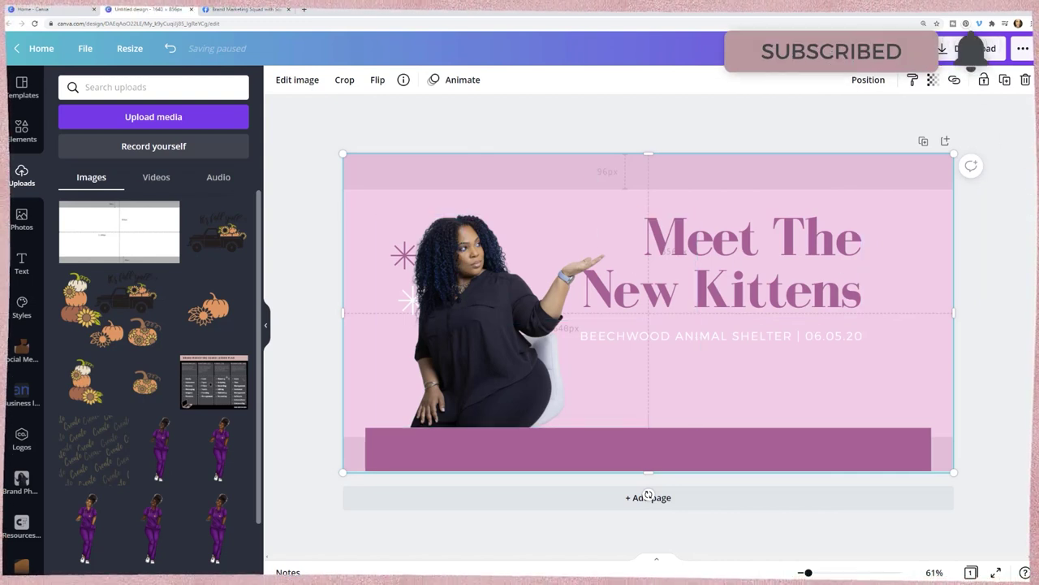
{"action": "left_click", "coordinate": [992, 374]}
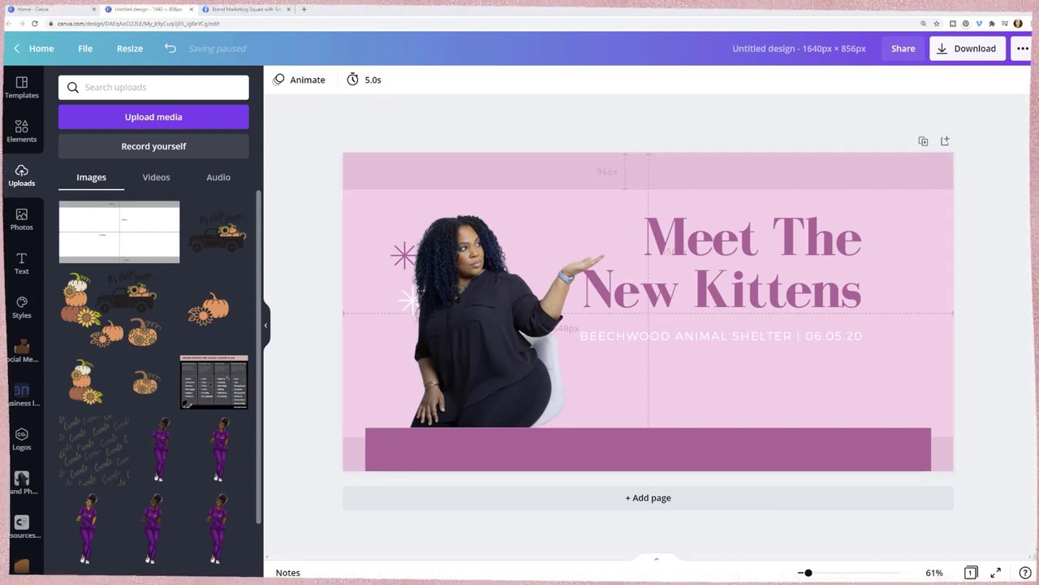
Step: Crop the empty areas from both sides of the portrait so its frame fits closely around the figure
{"action": "left_click", "coordinate": [442, 283]}
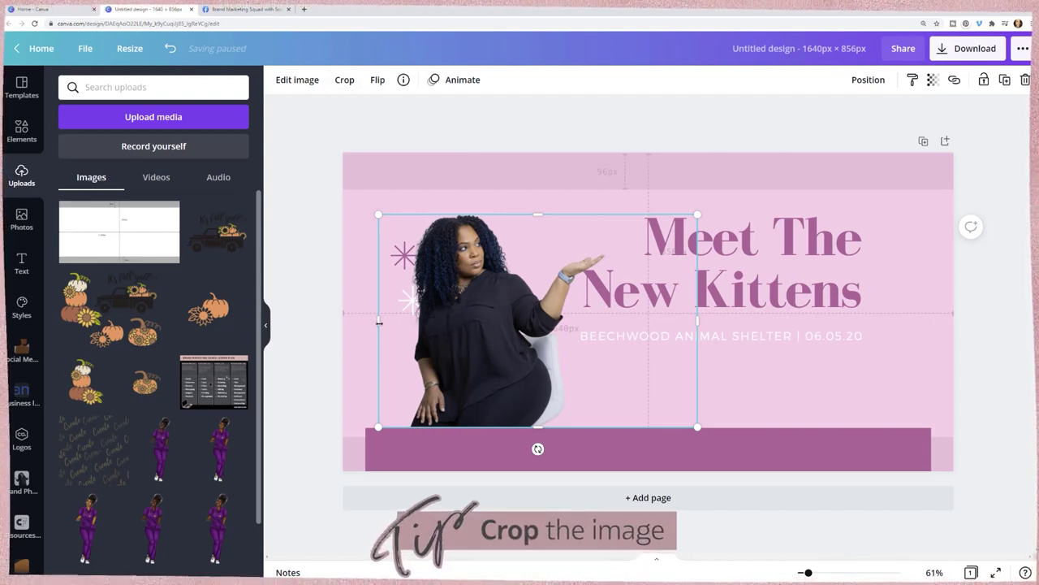
{"action": "left_click_drag", "start_coordinate": [380, 322], "coordinate": [406, 320]}
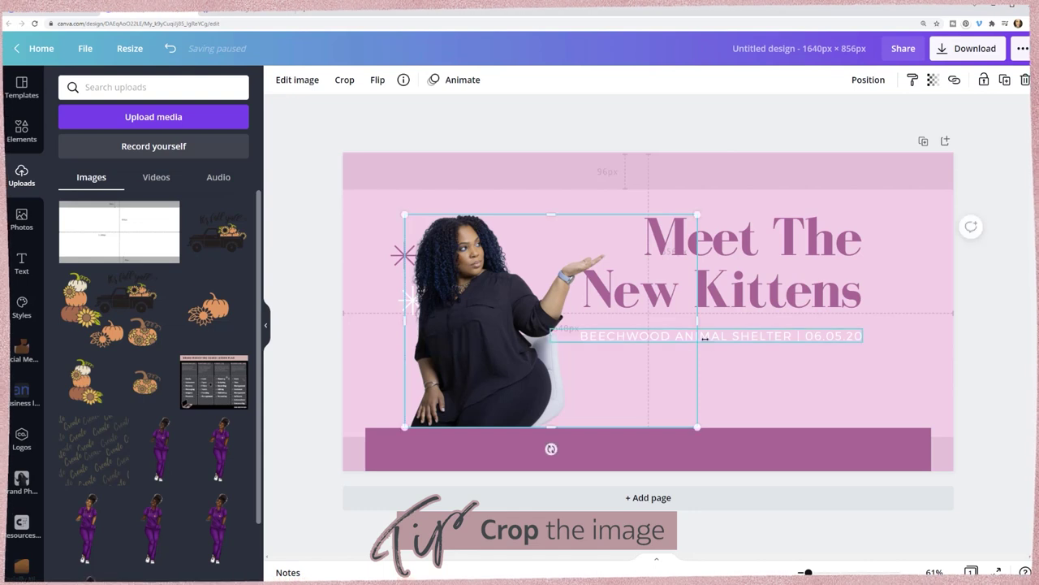
{"action": "left_click_drag", "start_coordinate": [698, 321], "coordinate": [607, 299]}
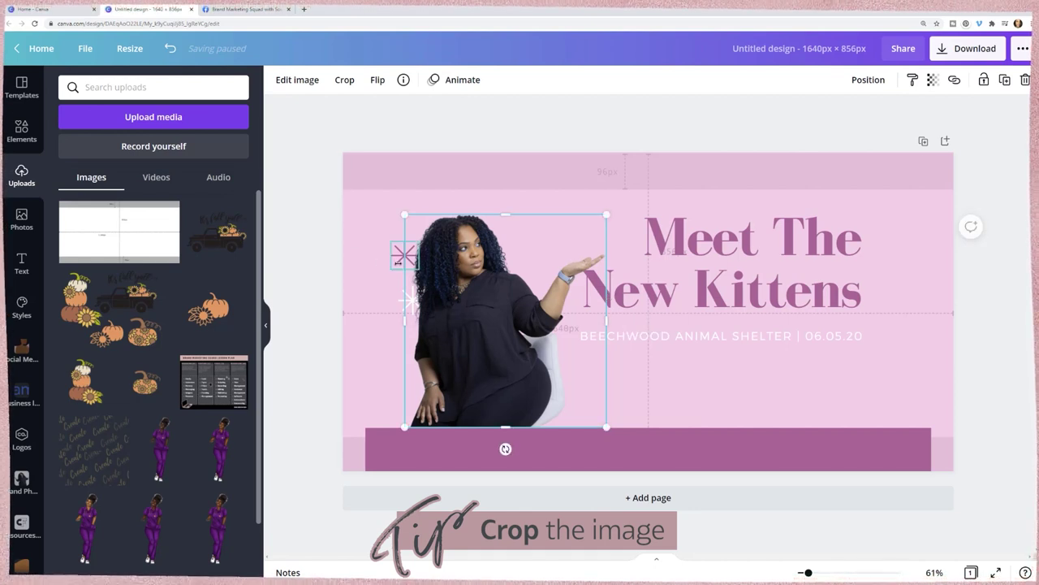
{"action": "left_click", "coordinate": [301, 263]}
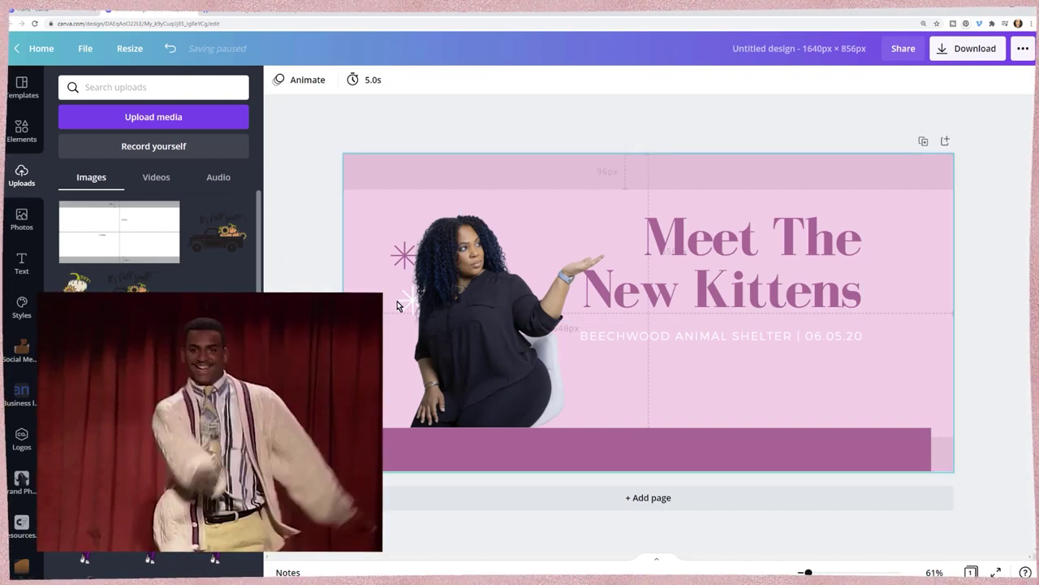
Step: Delete the purple and white star shapes beside the portrait's hair
{"action": "left_click", "coordinate": [411, 265]}
{"action": "key", "text": "Delete"}
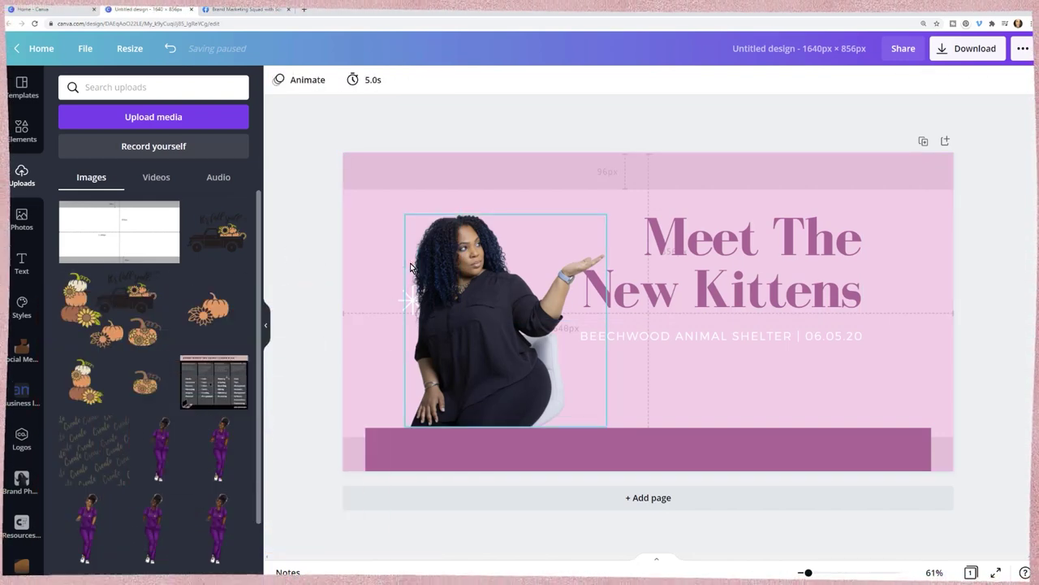
{"action": "left_click", "coordinate": [398, 303]}
{"action": "left_click", "coordinate": [383, 296]}
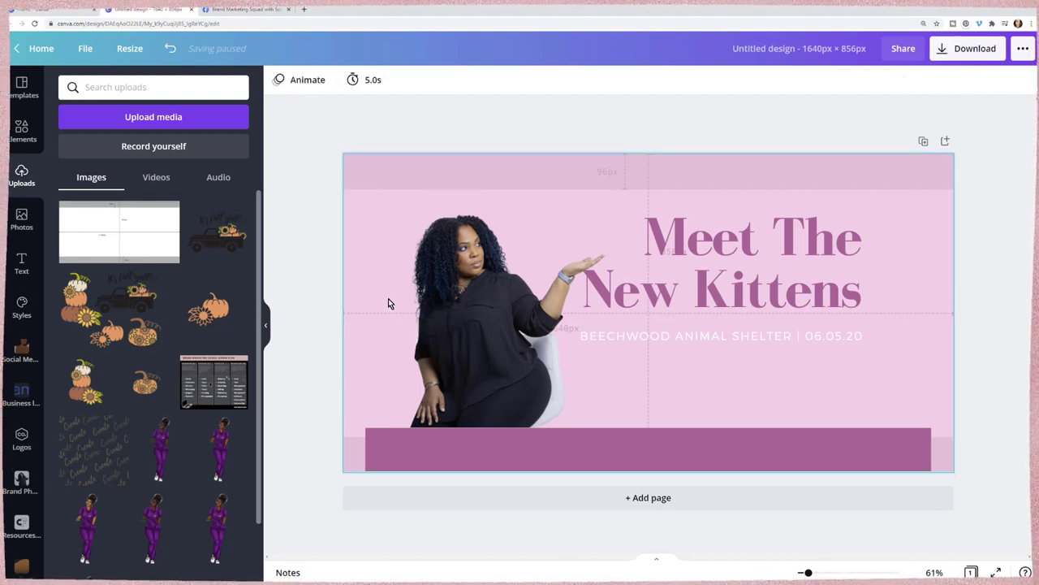
Step: Replace the "Meet The New Kittens" heading text with "Martinis & Mimosas"
{"action": "left_click", "coordinate": [697, 243]}
{"action": "left_click", "coordinate": [697, 243]}
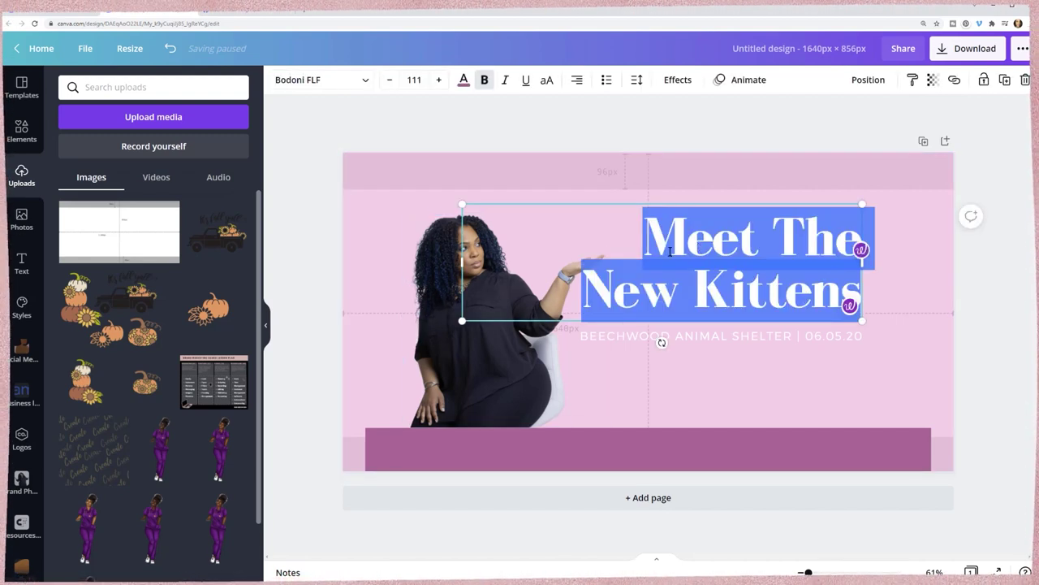
{"action": "type", "text": "Martinis & Mi"}
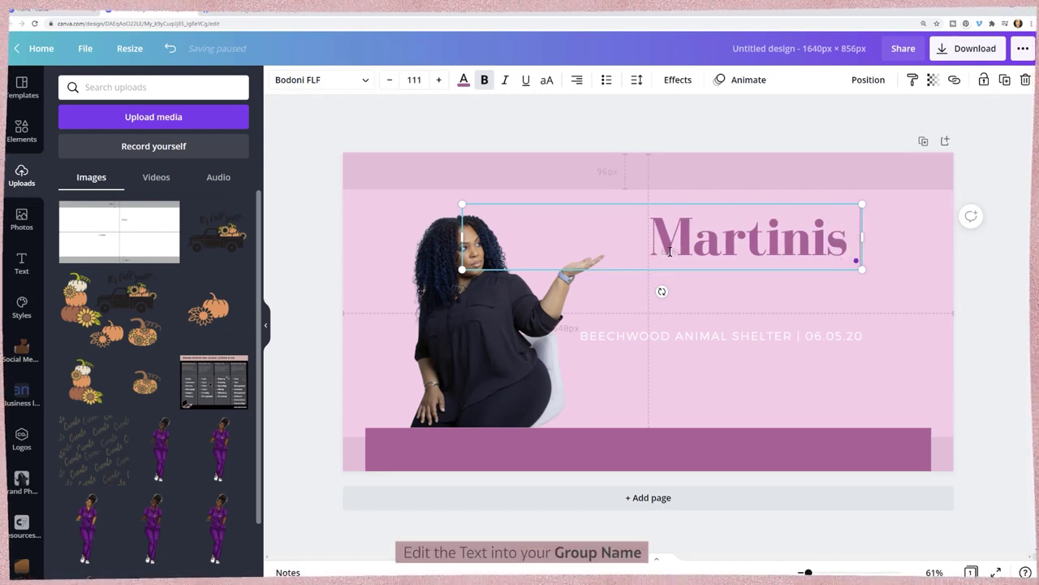
{"action": "type", "text": "mosas"}
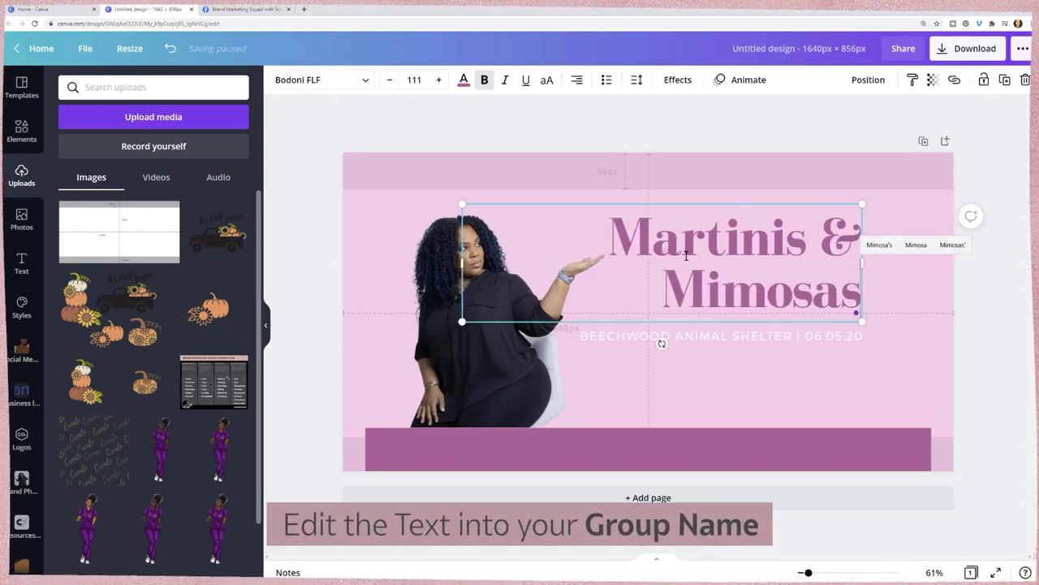
Step: Try to move the ampersand down beside "Mimosas", then restore the heading's original line break and deselect it
{"action": "left_click", "coordinate": [818, 235]}
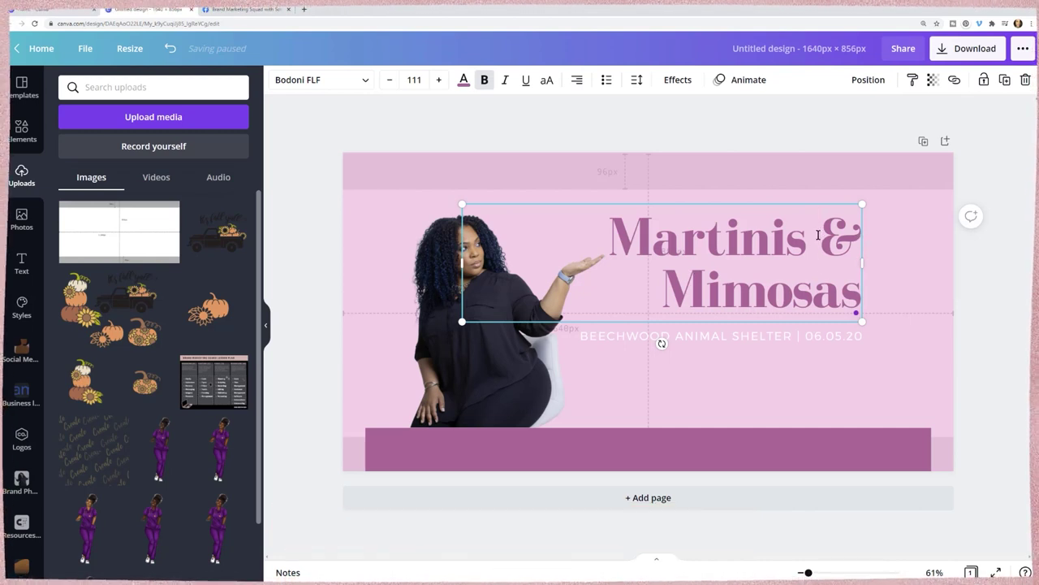
{"action": "key", "text": "Return"}
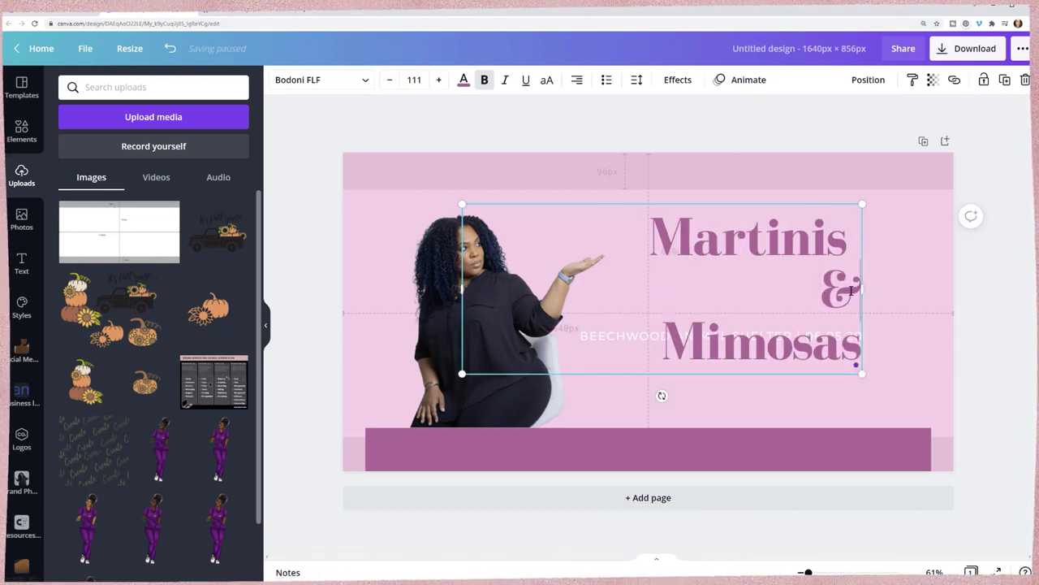
{"action": "key", "text": "Right"}
{"action": "key", "text": "Delete"}
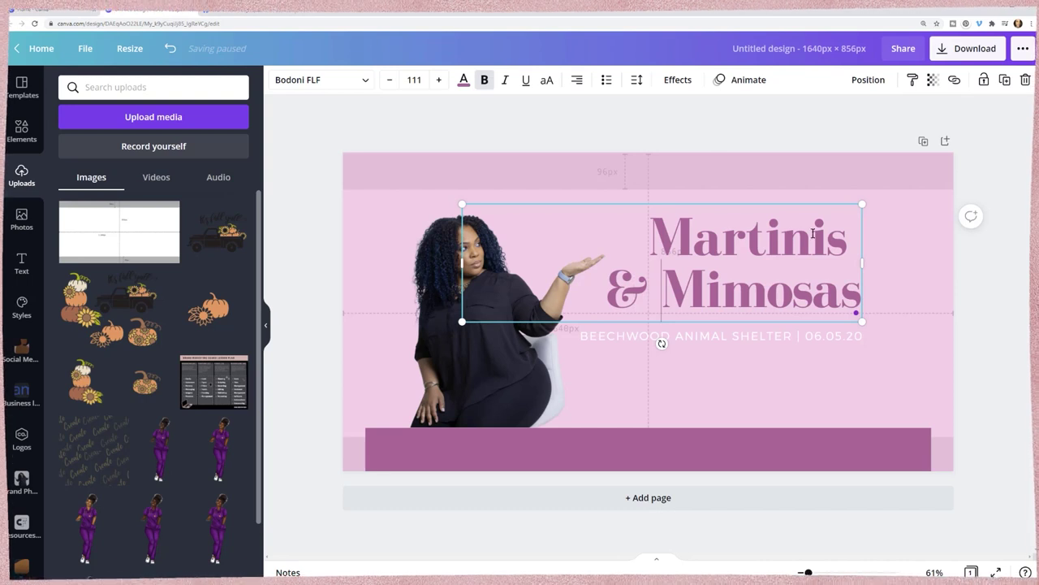
{"action": "key", "text": "BackSpace"}
{"action": "key", "text": "BackSpace"}
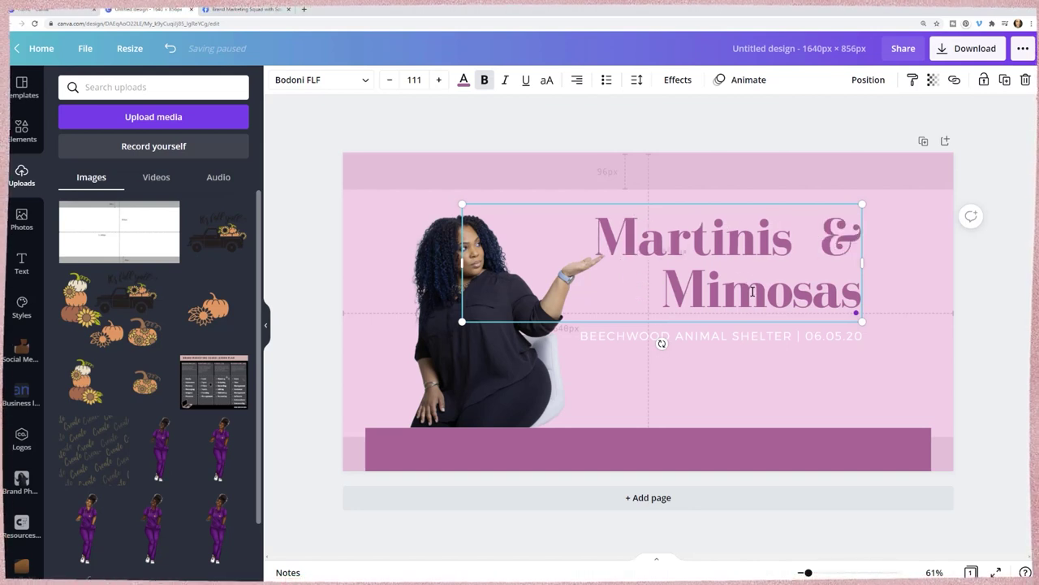
{"action": "key", "text": "BackSpace"}
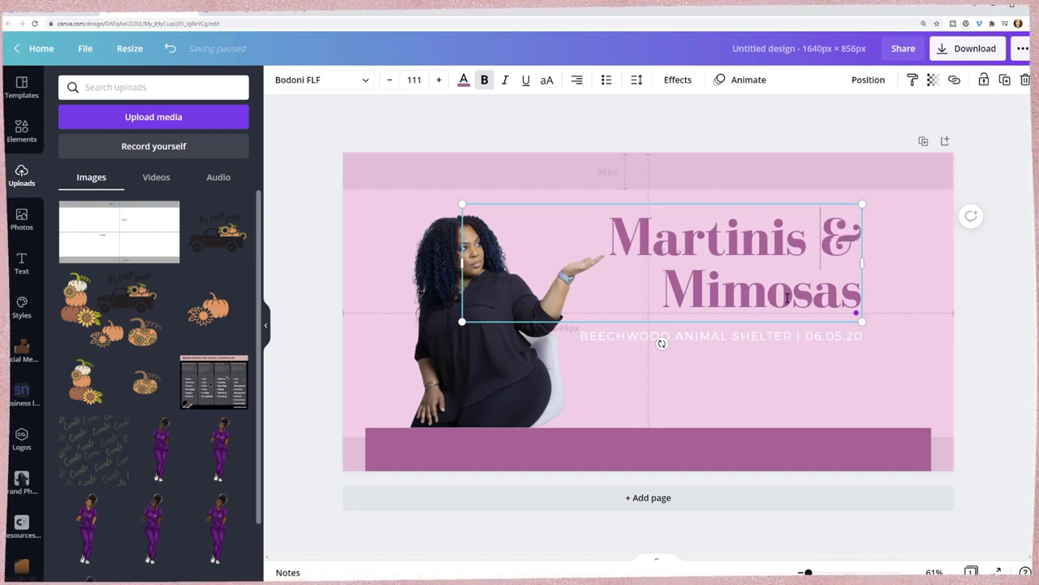
{"action": "left_click", "coordinate": [871, 391]}
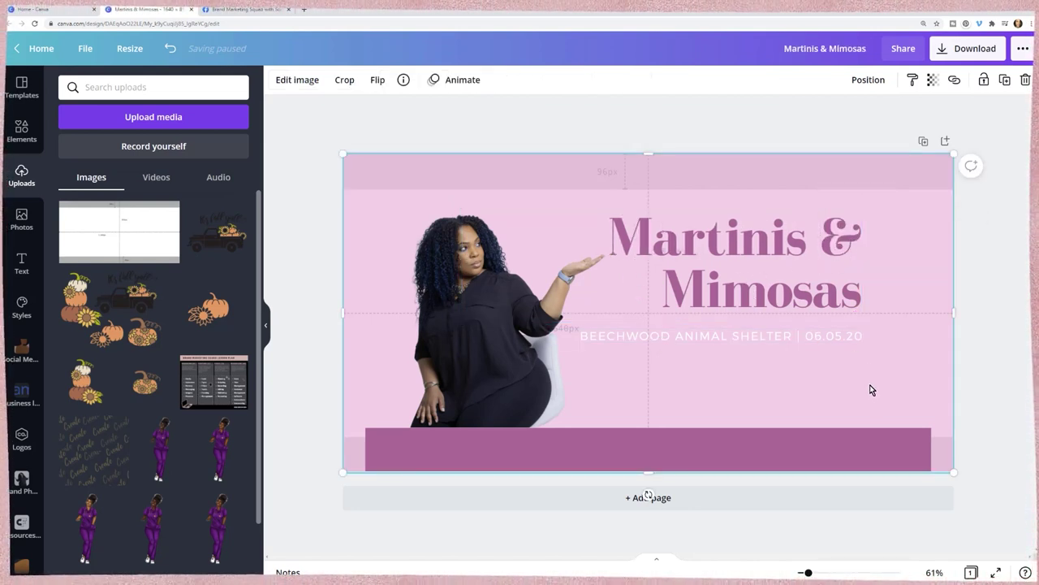
Step: Replace the animal shelter line below the heading with "A GROUP FOR MIXING UP THE BEST DRINKS" and deselect it
{"action": "left_click", "coordinate": [759, 339]}
{"action": "left_click", "coordinate": [759, 339]}
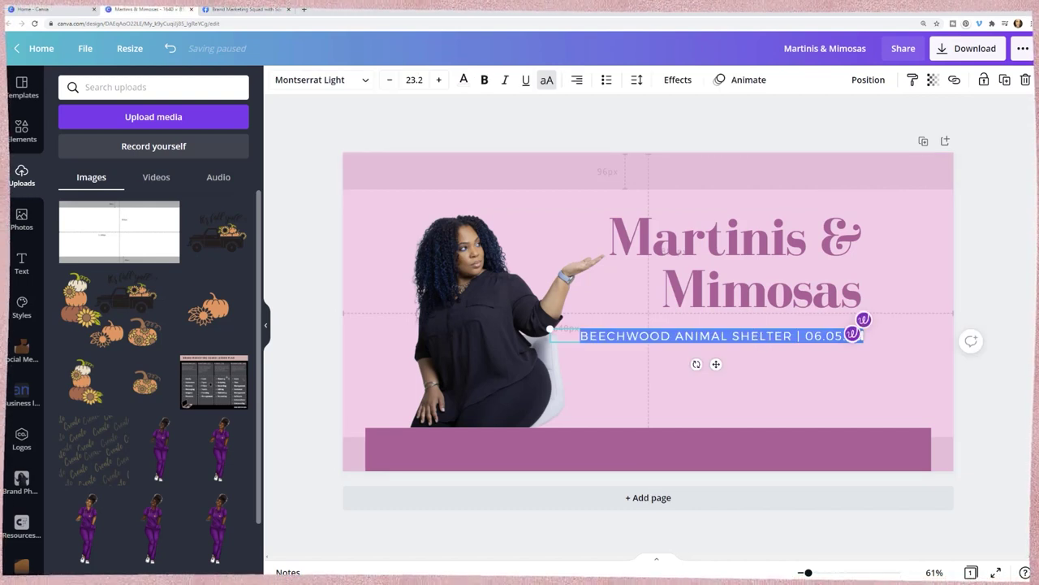
{"action": "key", "text": "BackSpace"}
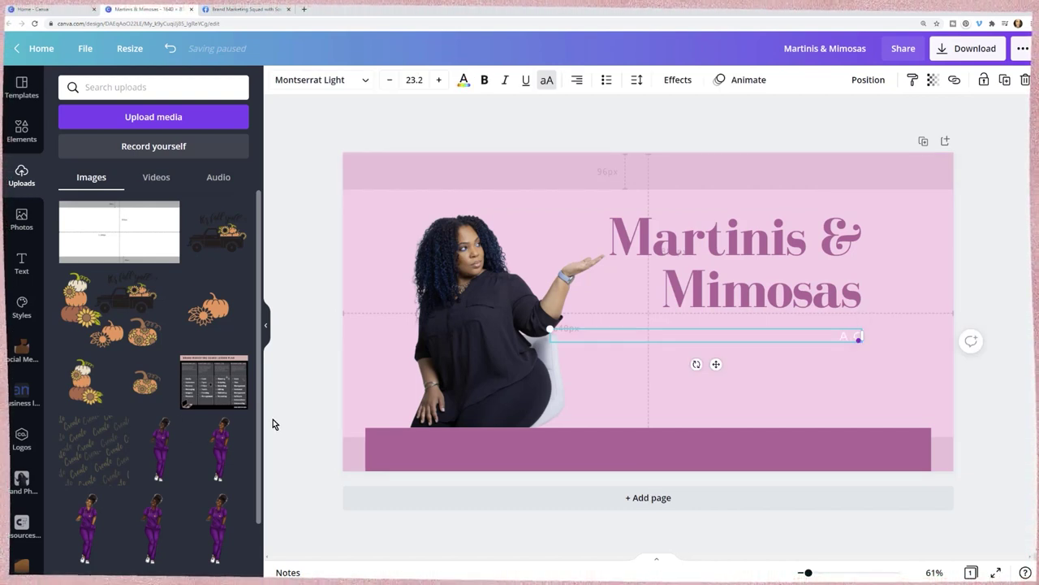
{"action": "type", "text": "A GROUP FOR MIXIN"}
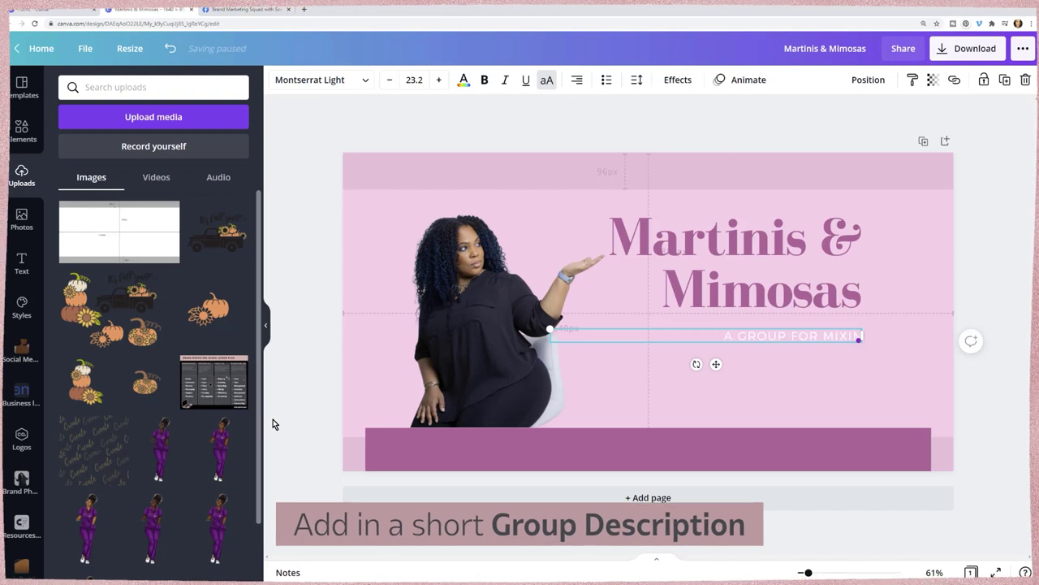
{"action": "type", "text": "G IT UP!"}
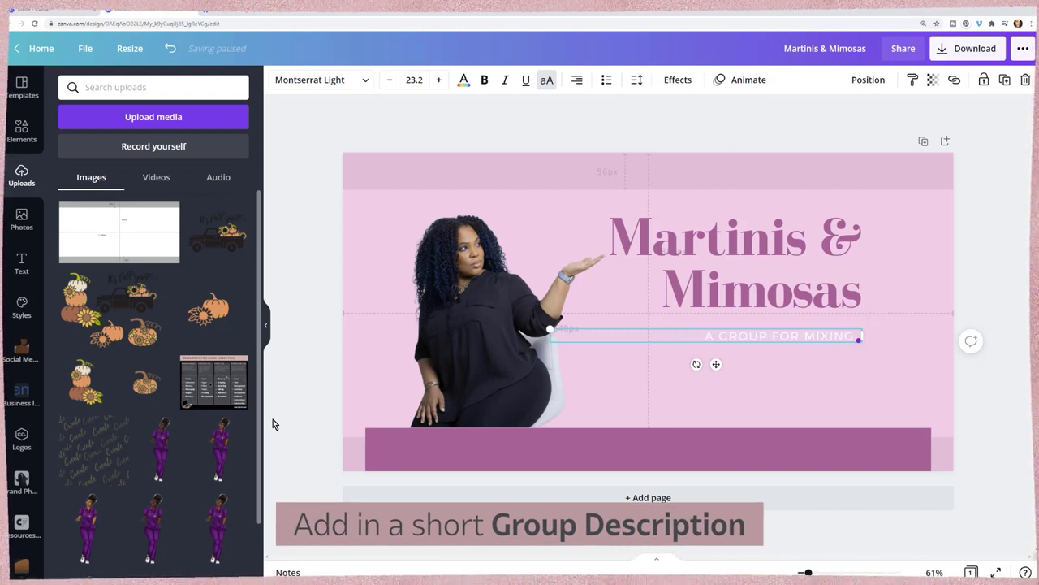
{"action": "type", "text": " UP THE BEST F"}
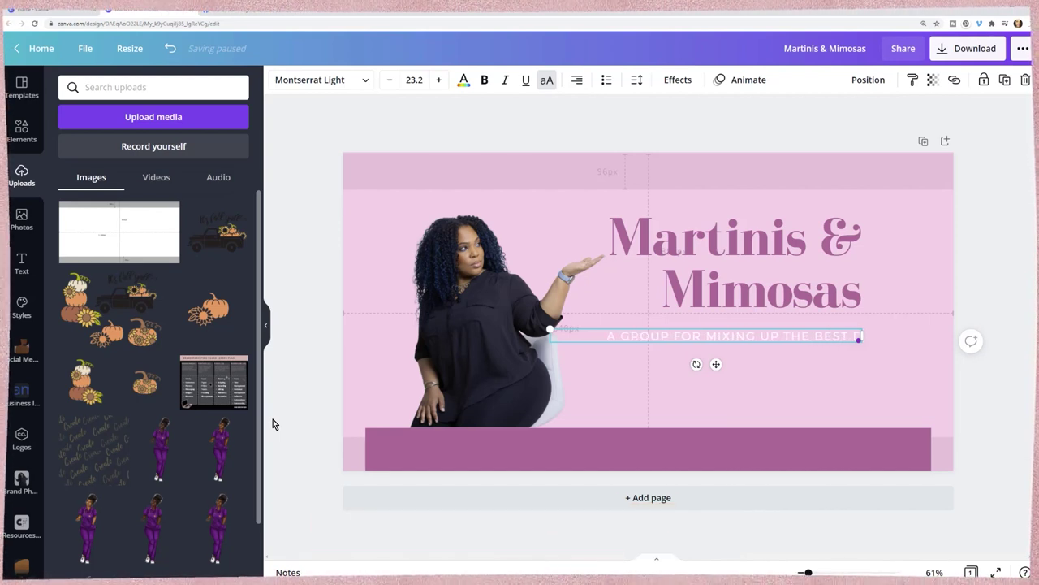
{"action": "key", "text": "BackSpace"}
{"action": "type", "text": "DRINKS"}
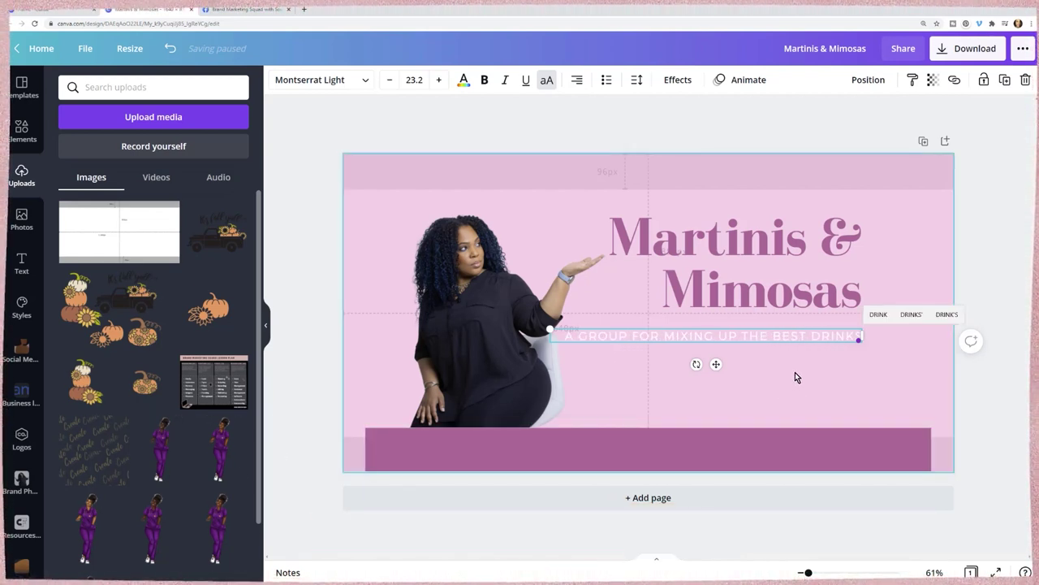
{"action": "left_click", "coordinate": [313, 279]}
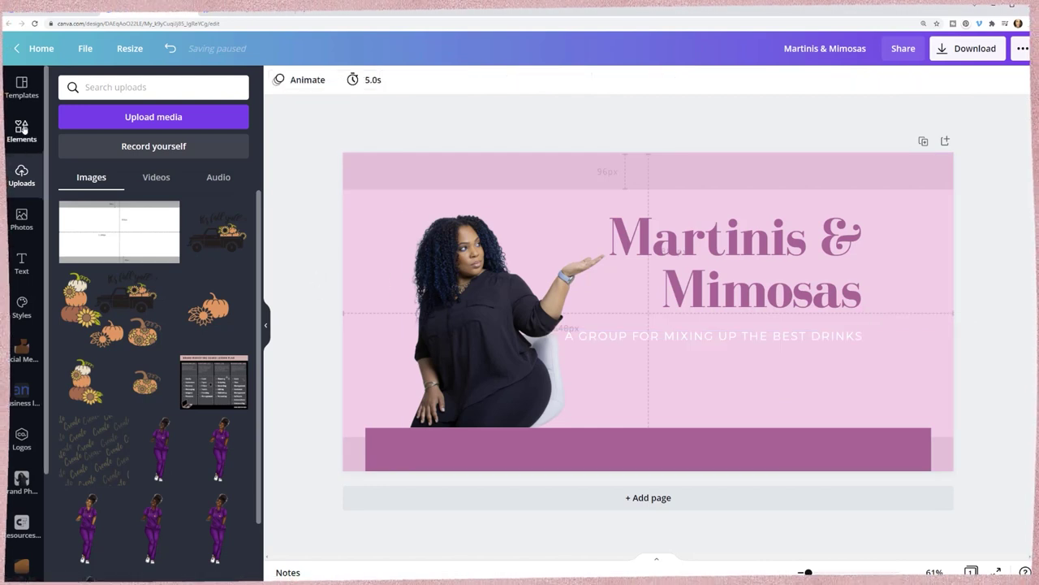
Step: Search the design elements for "button" and limit the results to graphics
{"action": "left_click", "coordinate": [22, 128]}
{"action": "left_click", "coordinate": [162, 90]}
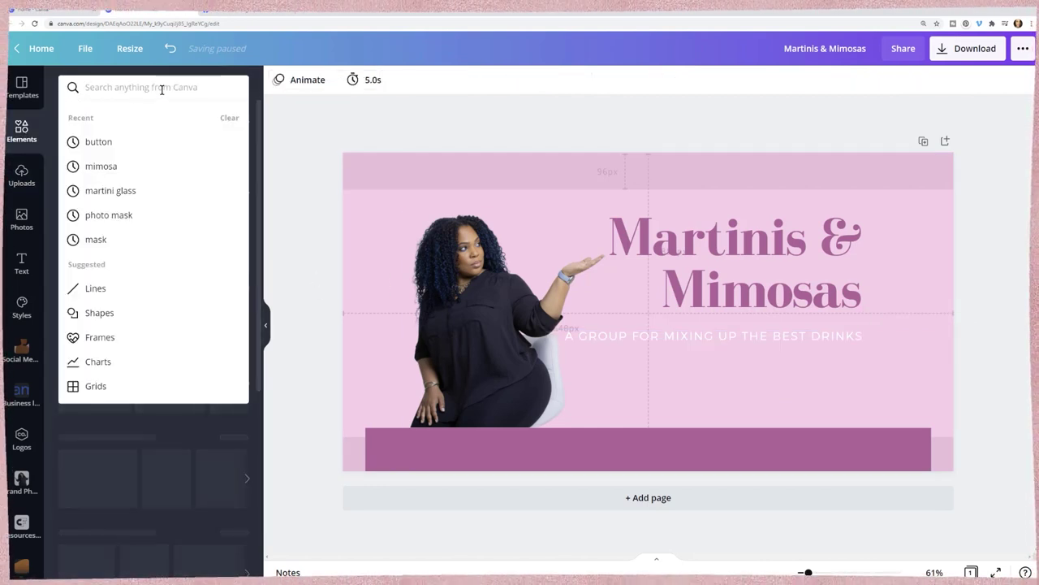
{"action": "type", "text": "button"}
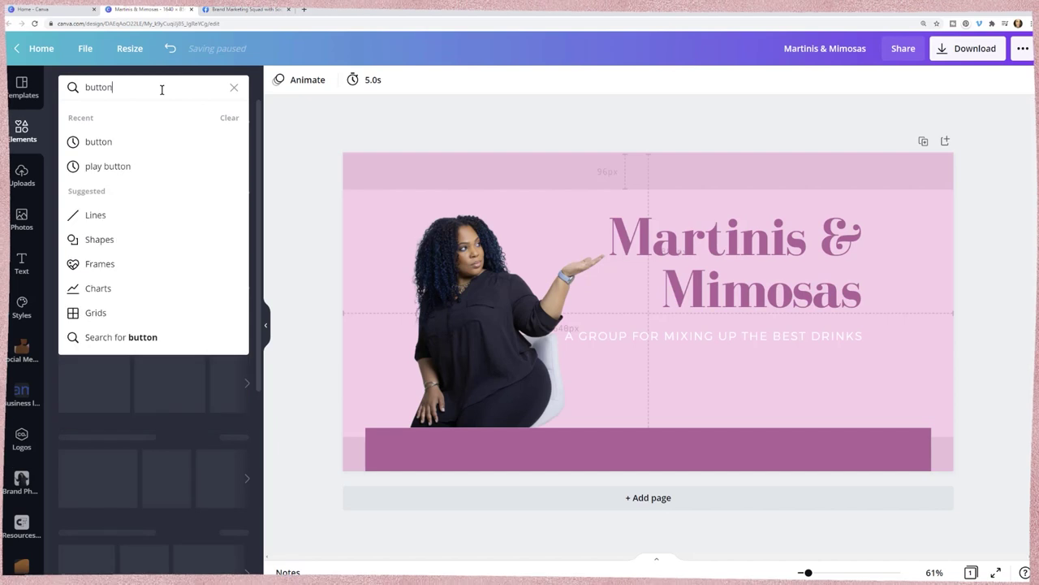
{"action": "key", "text": "Return"}
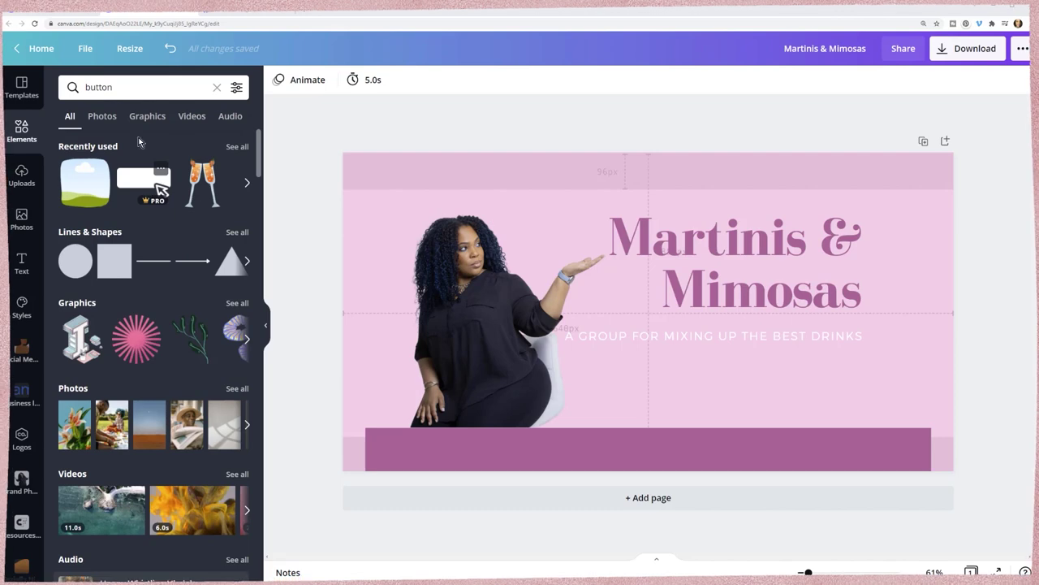
{"action": "left_click", "coordinate": [138, 89]}
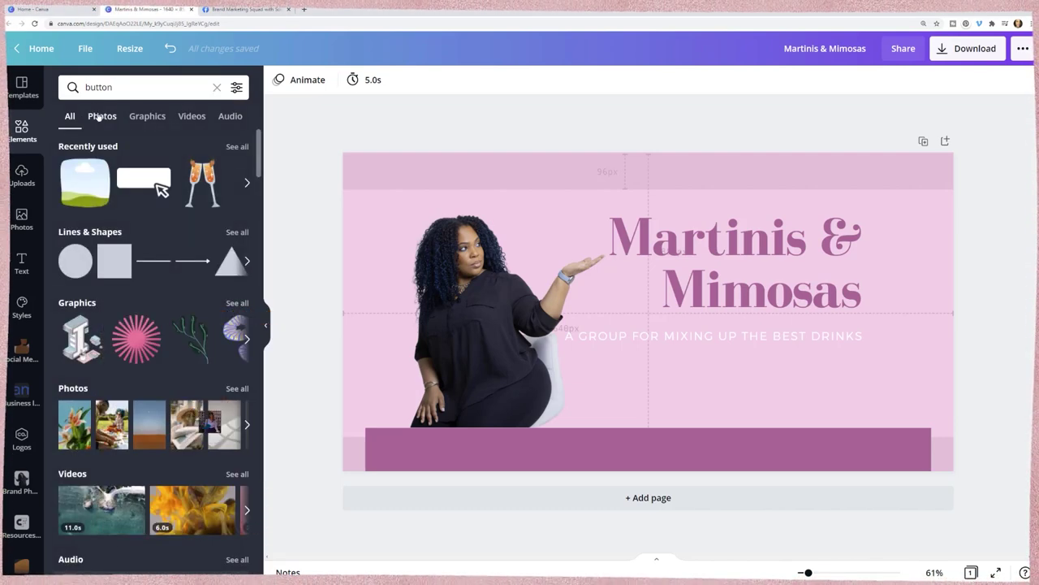
{"action": "left_click", "coordinate": [148, 116]}
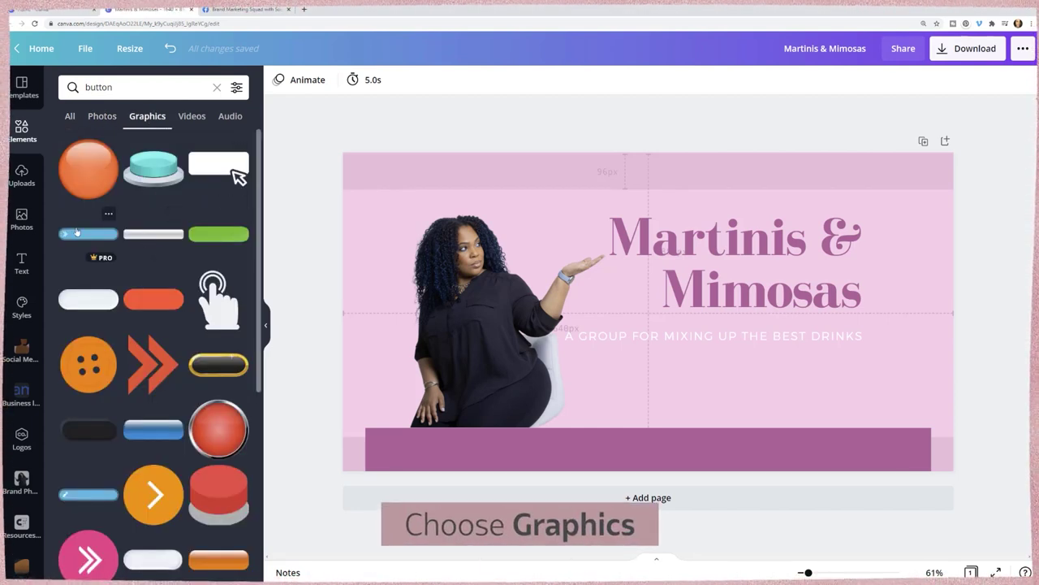
Step: Try the blue arrow button and the gold-rimmed black button on the canvas, deleting each one
{"action": "left_click", "coordinate": [73, 236]}
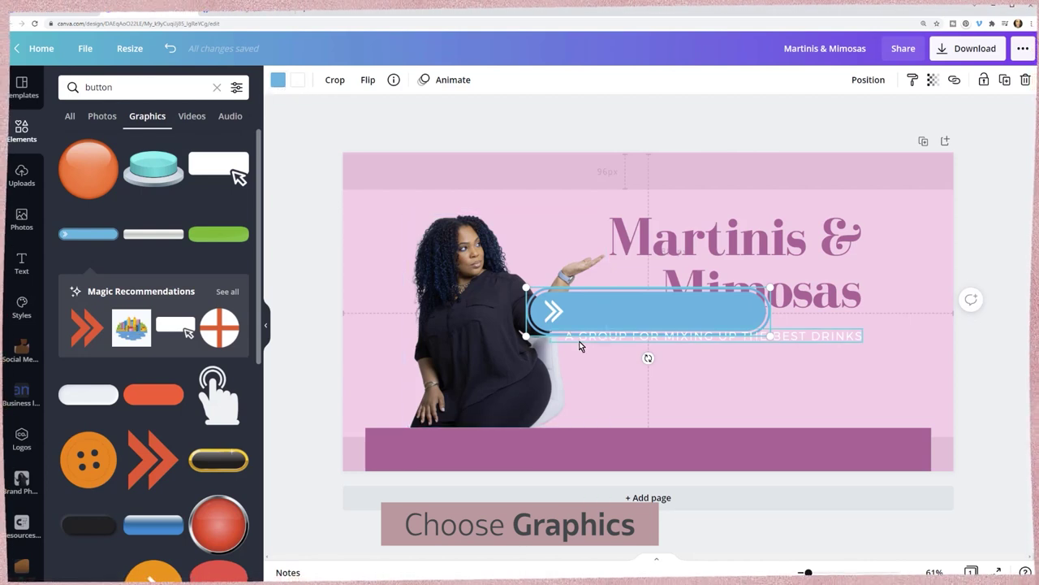
{"action": "key", "text": "Delete"}
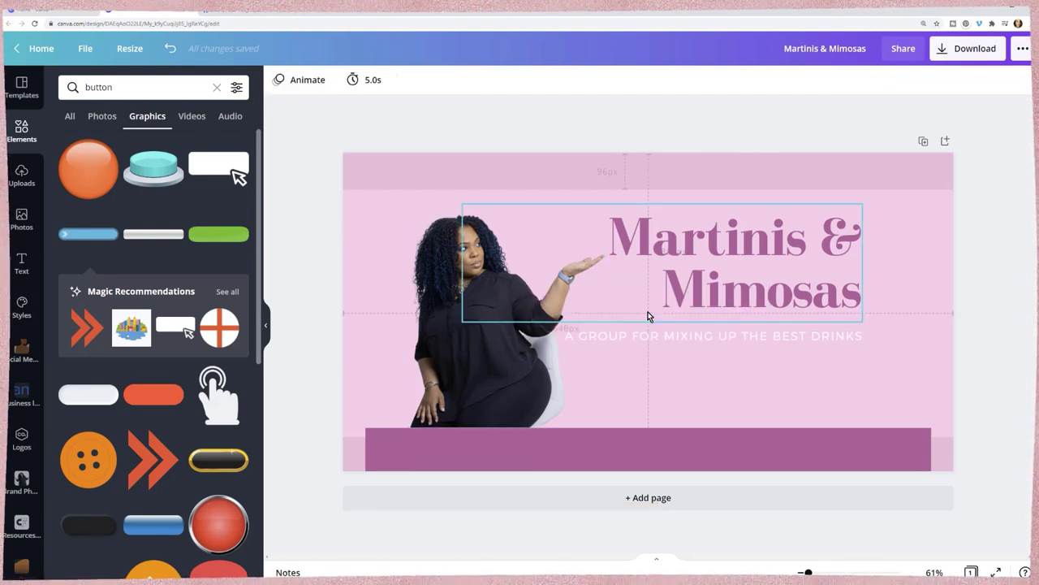
{"action": "left_click", "coordinate": [220, 467]}
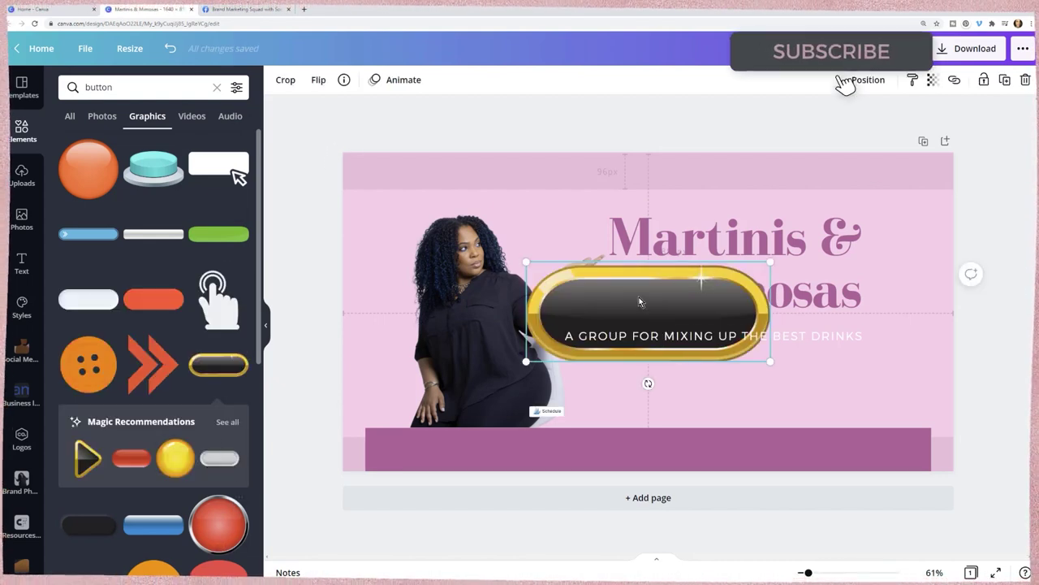
{"action": "left_click_drag", "start_coordinate": [700, 285], "coordinate": [614, 188]}
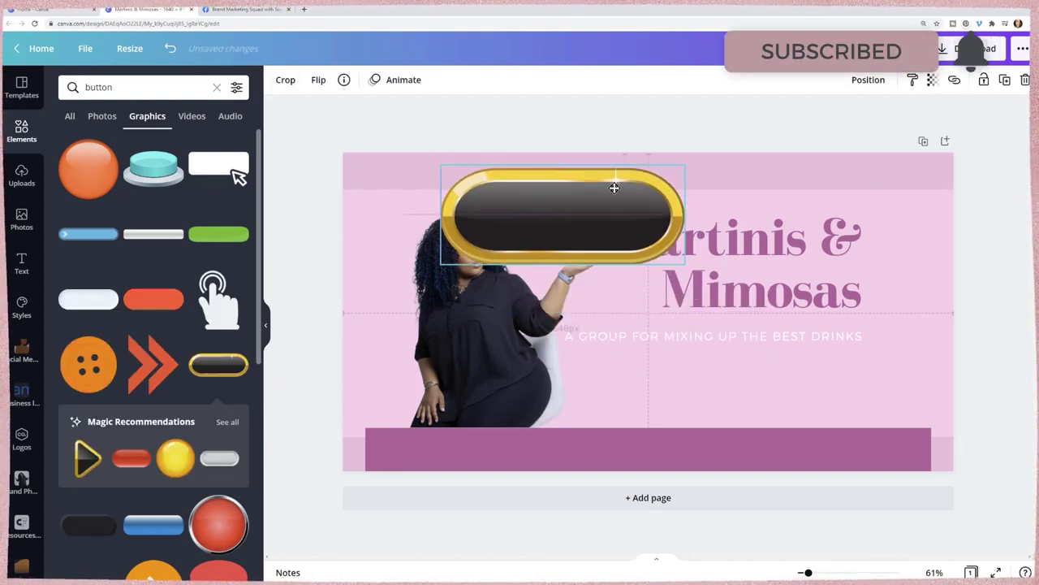
{"action": "key", "text": "Delete"}
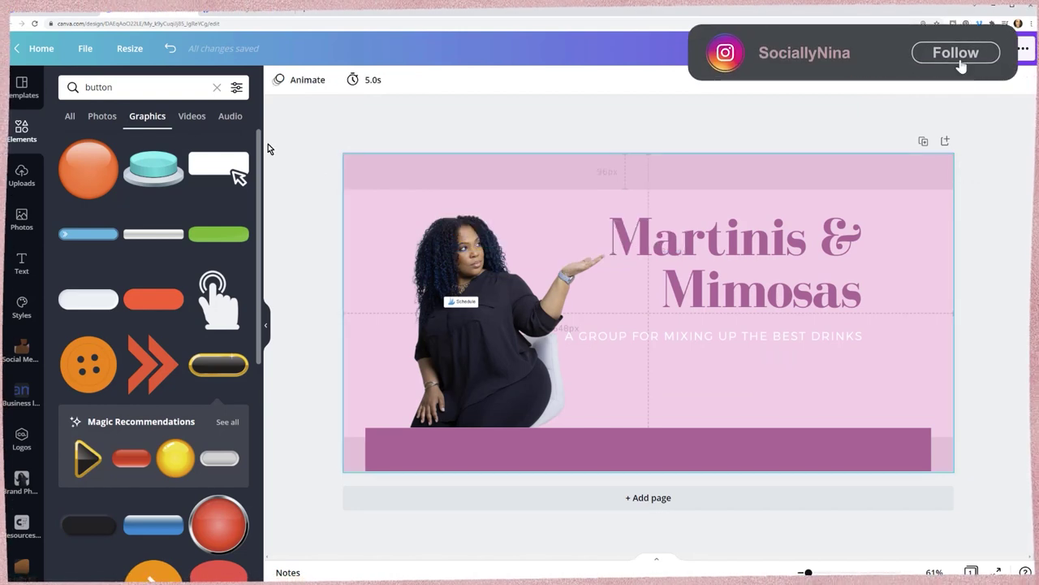
Step: Add the rectangular button graphic with the cursor arrow, shrink it, and place it below the group description line
{"action": "left_click", "coordinate": [220, 170]}
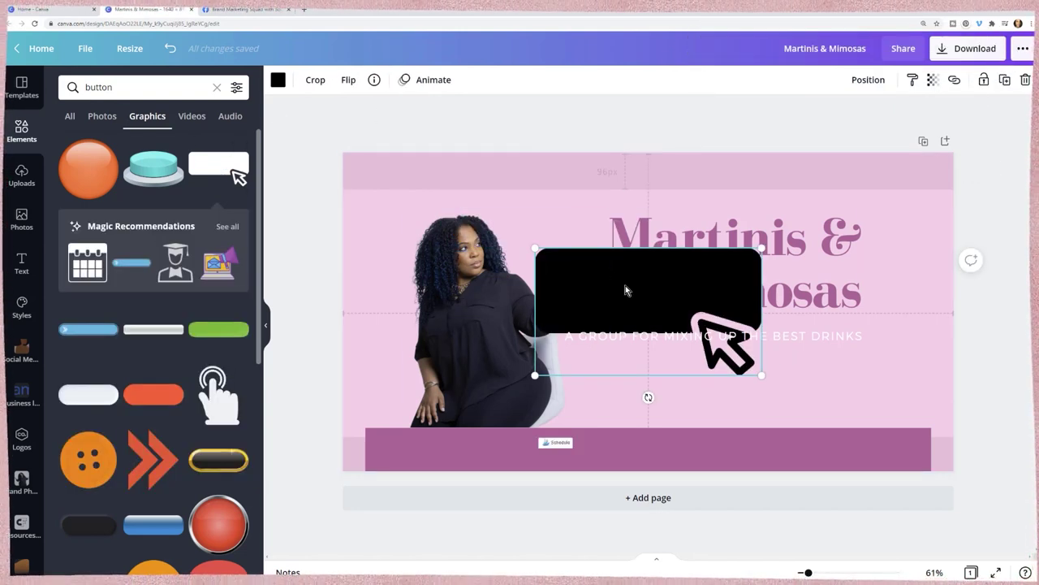
{"action": "left_click_drag", "start_coordinate": [625, 285], "coordinate": [695, 367]}
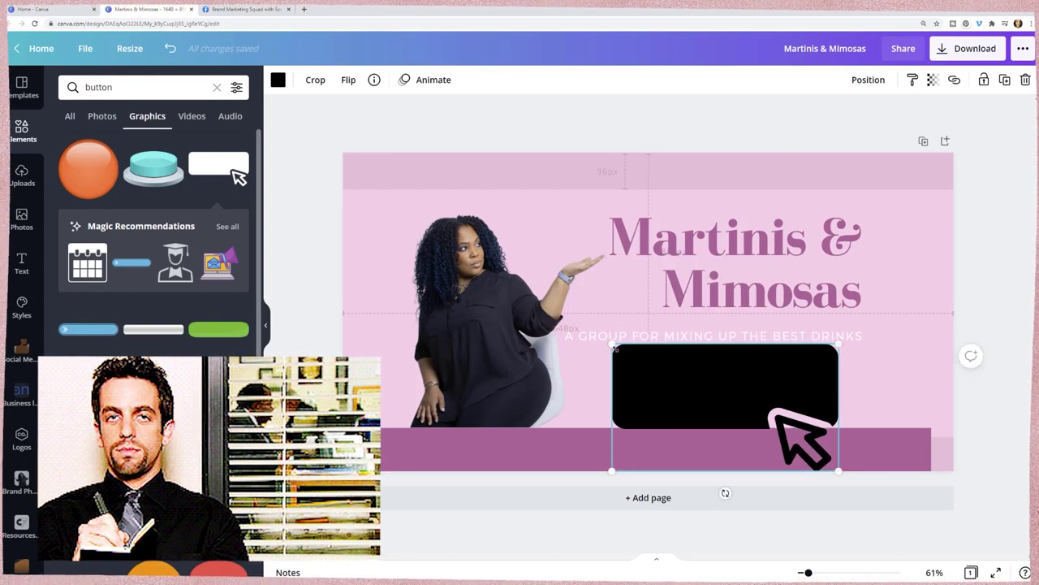
{"action": "left_click_drag", "start_coordinate": [614, 346], "coordinate": [746, 405]}
{"action": "left_click_drag", "start_coordinate": [753, 457], "coordinate": [708, 371]}
{"action": "left_click_drag", "start_coordinate": [800, 407], "coordinate": [785, 399]}
Step: Add a subheading text reading "Click here to join"
{"action": "left_click", "coordinate": [18, 265]}
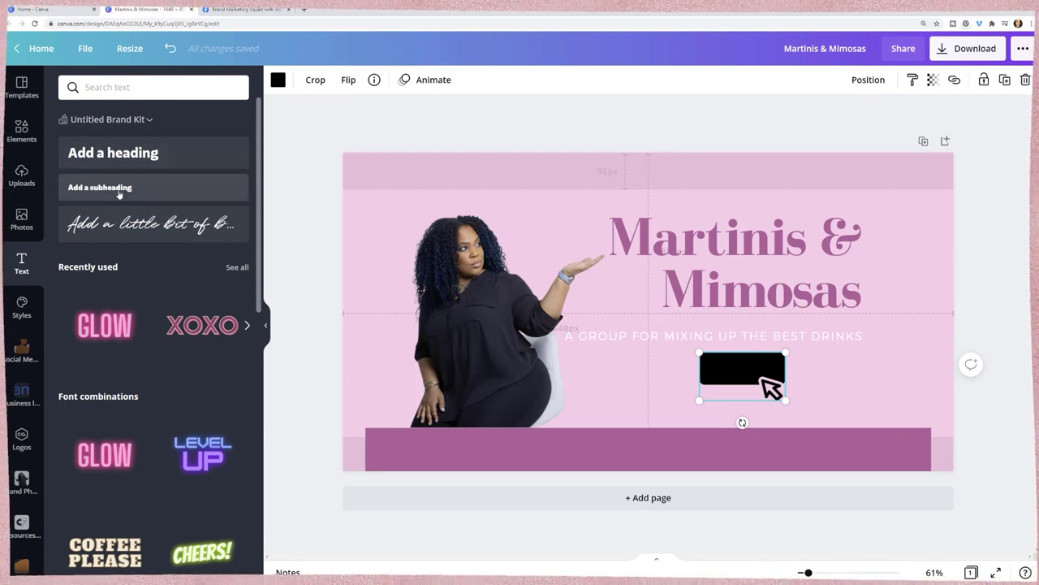
{"action": "left_click", "coordinate": [120, 190]}
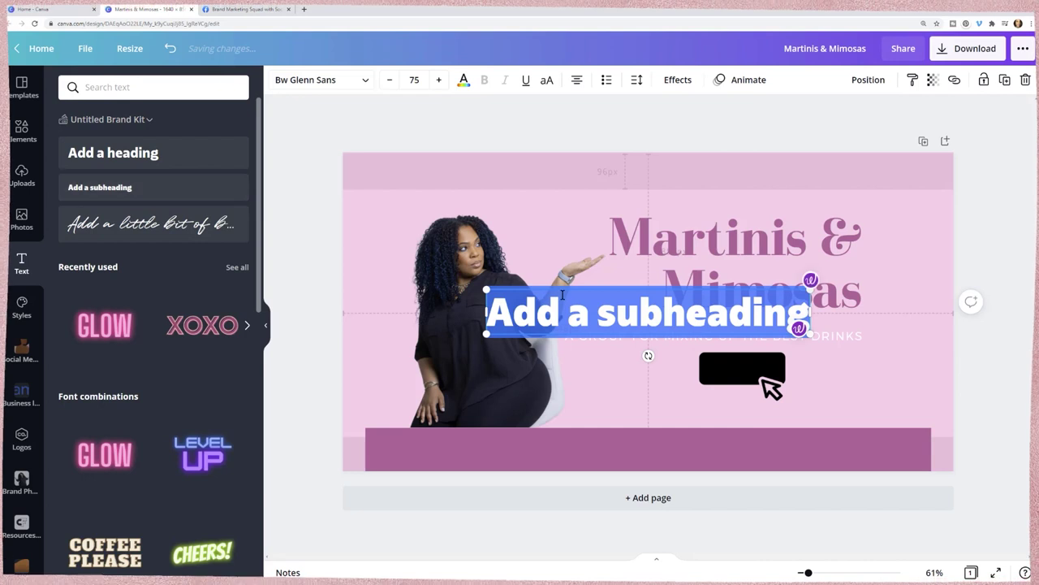
{"action": "type", "text": "Click"}
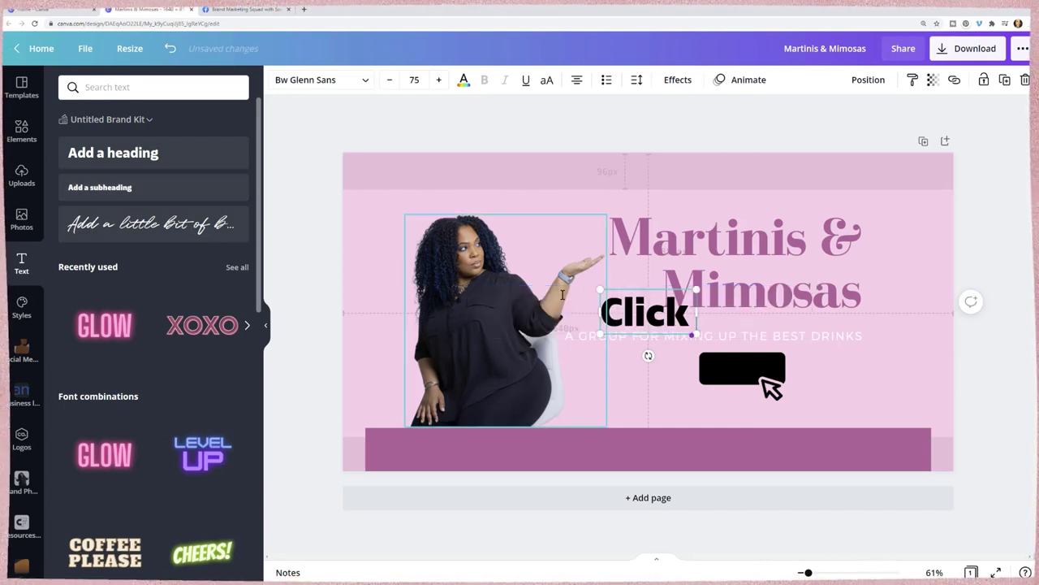
{"action": "type", "text": " here to join"}
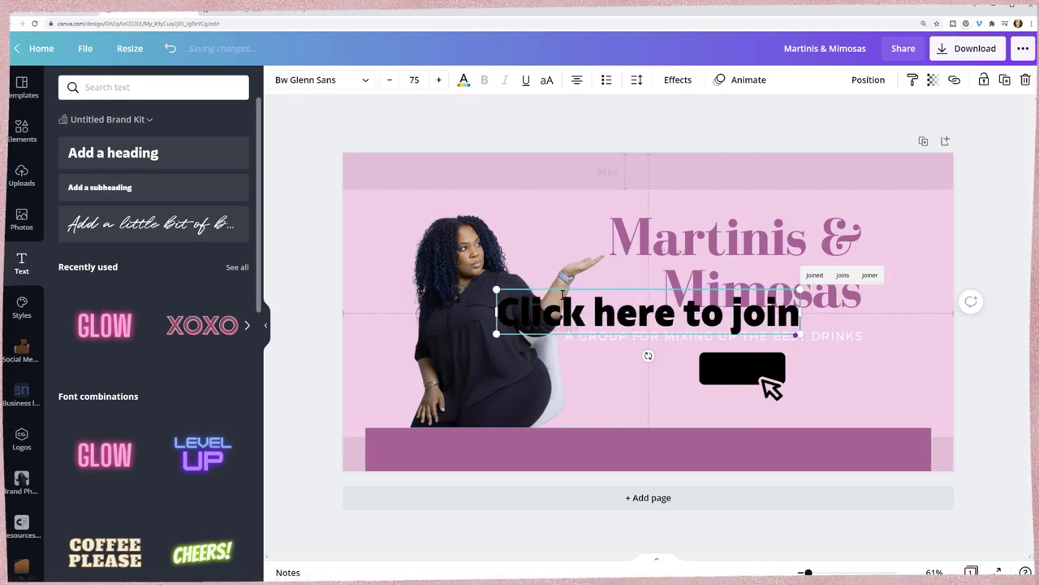
Step: Change the color of the whole "Click here to join" text to white and deselect it
{"action": "key", "text": "ctrl+a"}
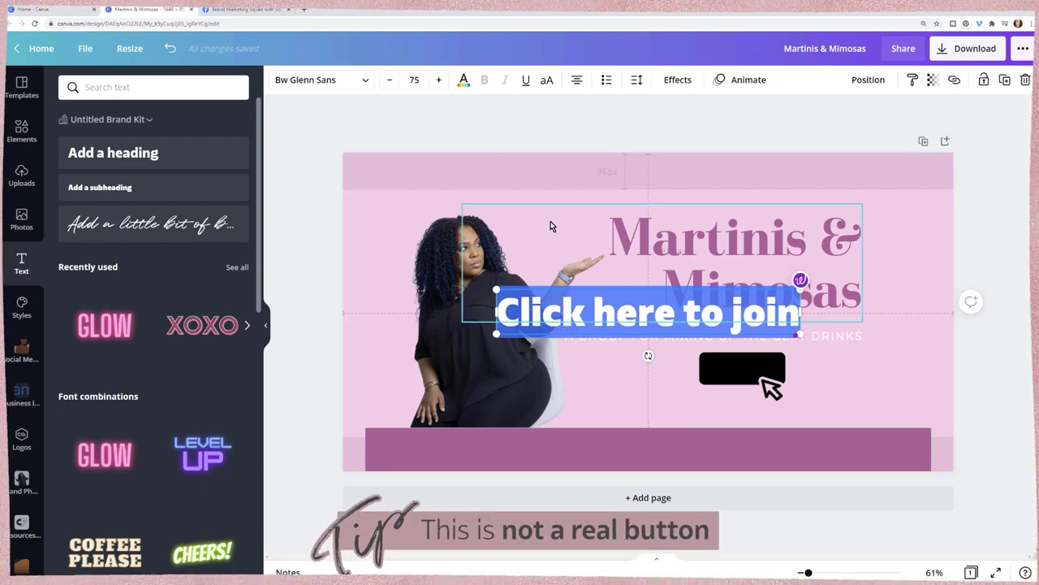
{"action": "left_click", "coordinate": [464, 80]}
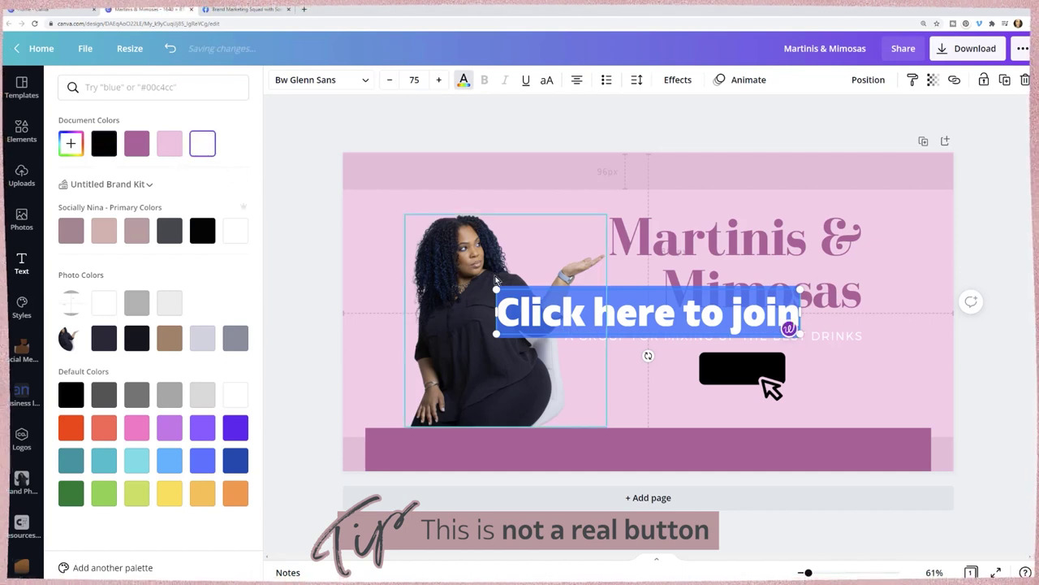
{"action": "left_click", "coordinate": [634, 342]}
{"action": "left_click", "coordinate": [355, 306]}
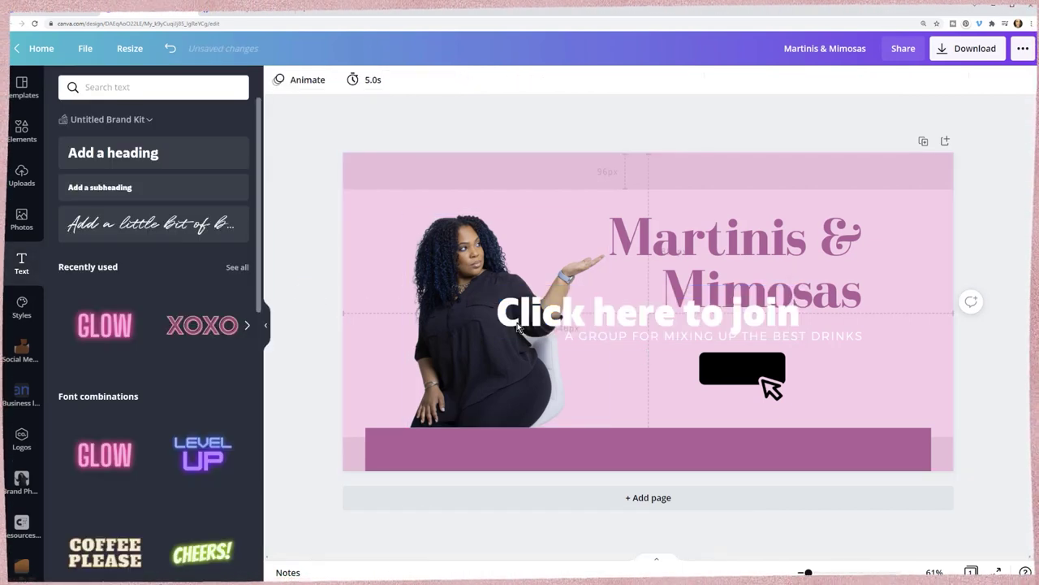
Step: Shrink the "Click here to join" text to about size 19.8 and fit it inside the black button
{"action": "left_click", "coordinate": [573, 315]}
{"action": "left_click_drag", "start_coordinate": [496, 289], "coordinate": [757, 368]}
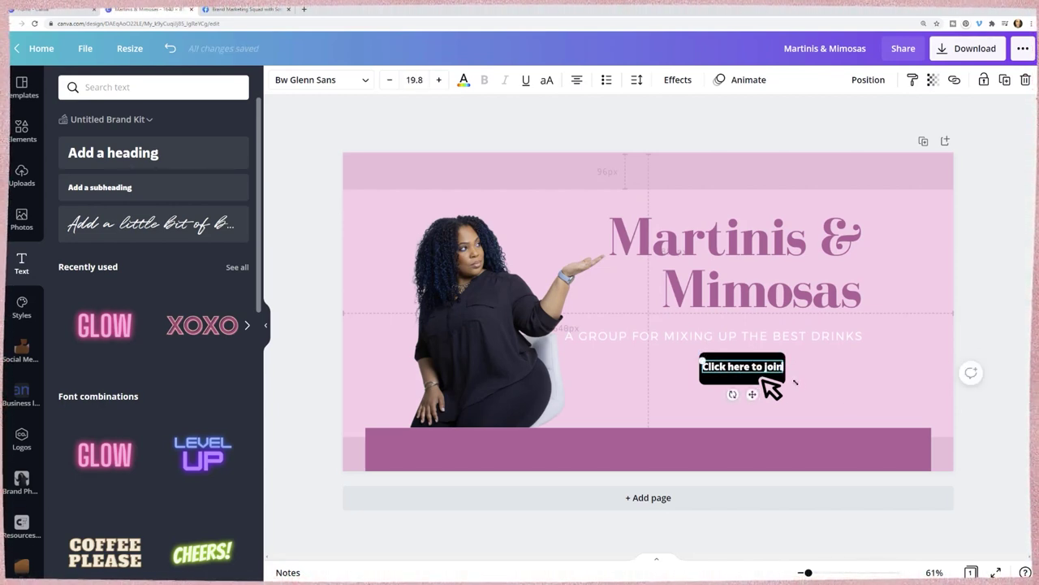
{"action": "left_click", "coordinate": [733, 359]}
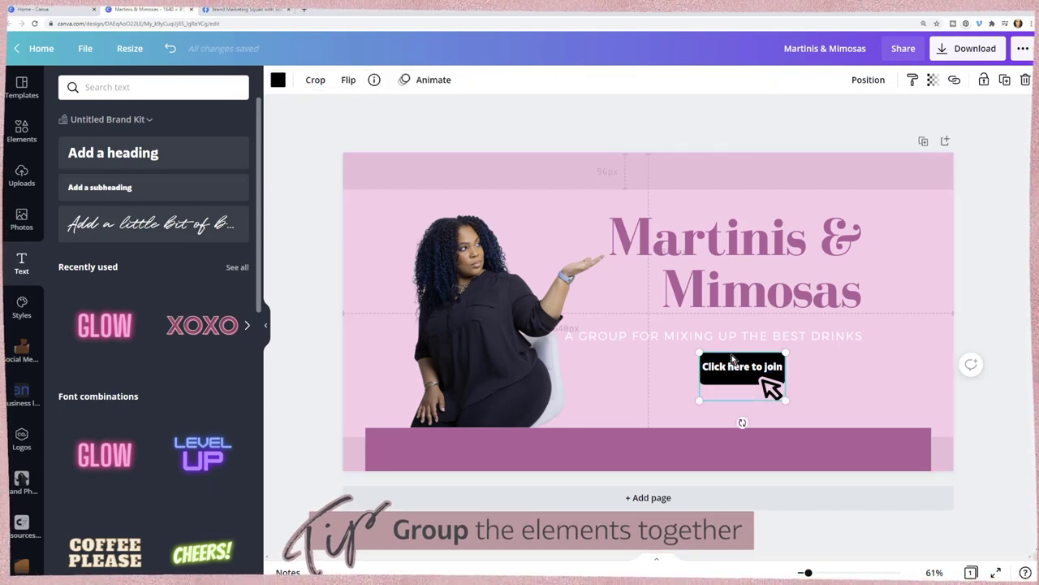
{"action": "left_click", "coordinate": [735, 370]}
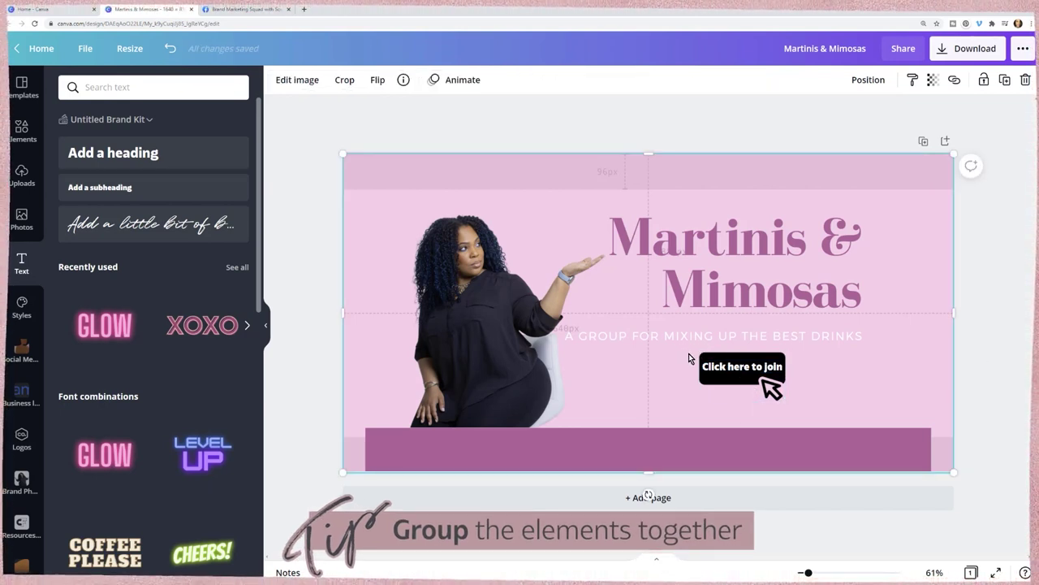
Step: Move the safe space guide out of the way and group the "Click here to join" text with the button graphic
{"action": "left_click_drag", "start_coordinate": [689, 354], "coordinate": [635, 209]}
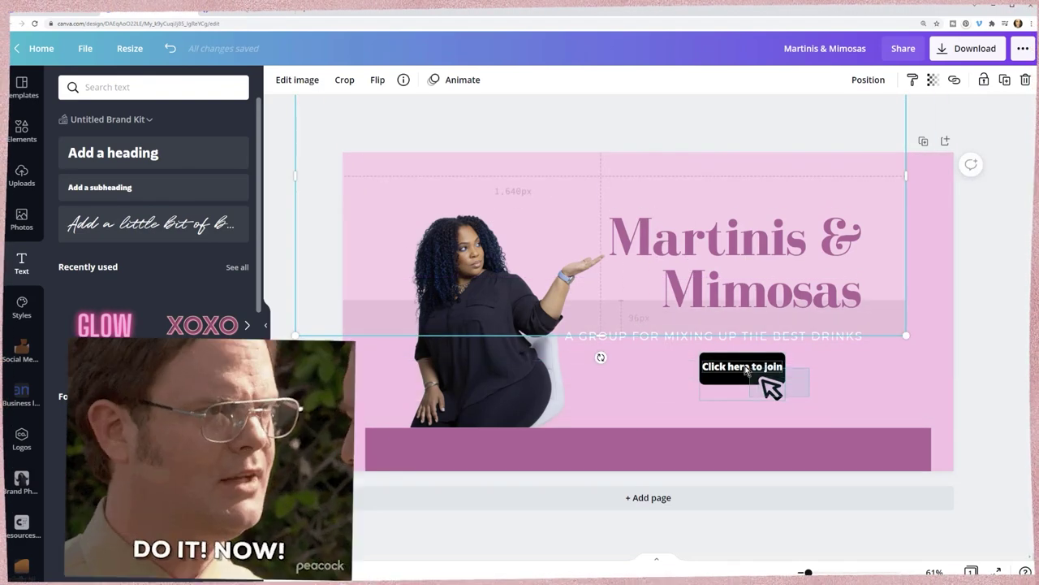
{"action": "left_click", "coordinate": [771, 383]}
{"action": "right_click", "coordinate": [766, 383]}
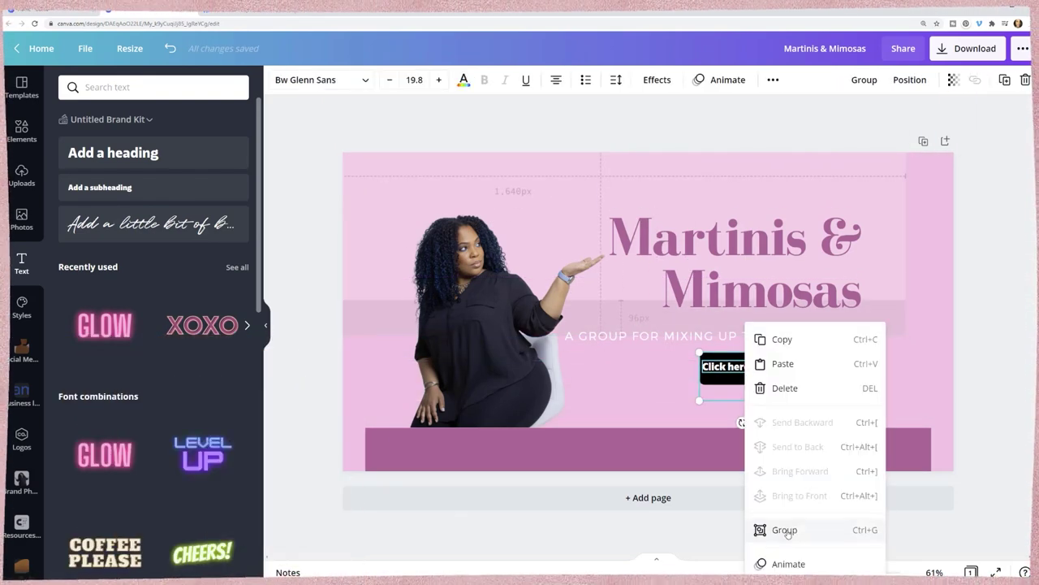
{"action": "left_click", "coordinate": [782, 531]}
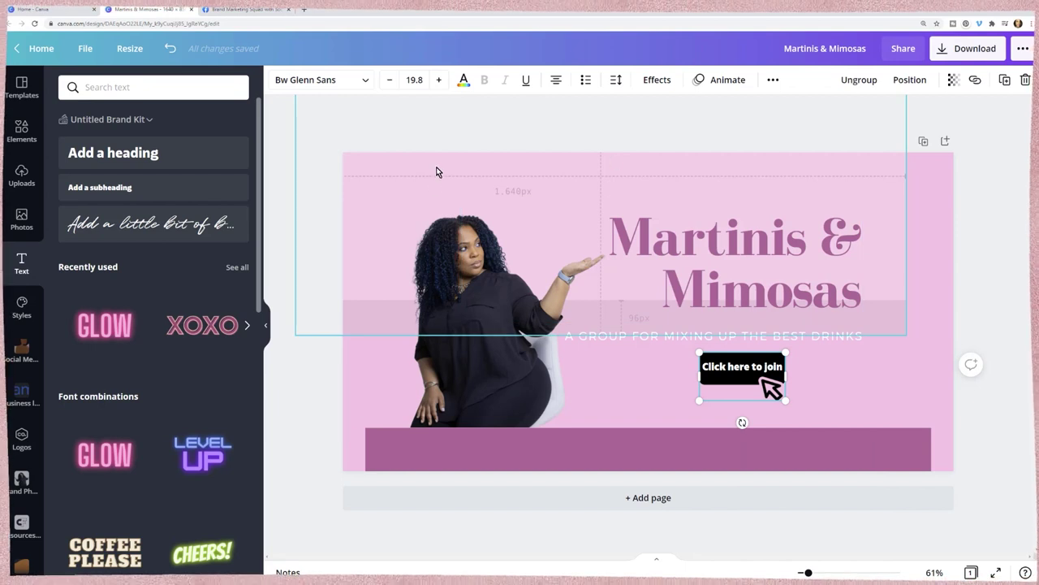
Step: Return the guide over the page, then shrink the grouped button and right-align it below the group description line
{"action": "left_click_drag", "start_coordinate": [436, 171], "coordinate": [485, 303]}
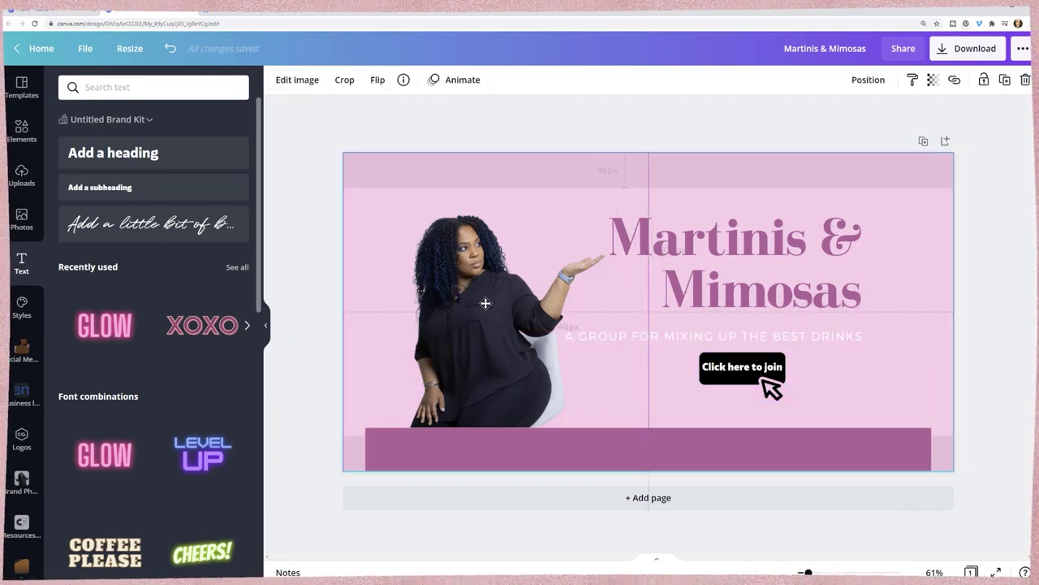
{"action": "left_click", "coordinate": [722, 373]}
{"action": "left_click_drag", "start_coordinate": [786, 401], "coordinate": [830, 371]}
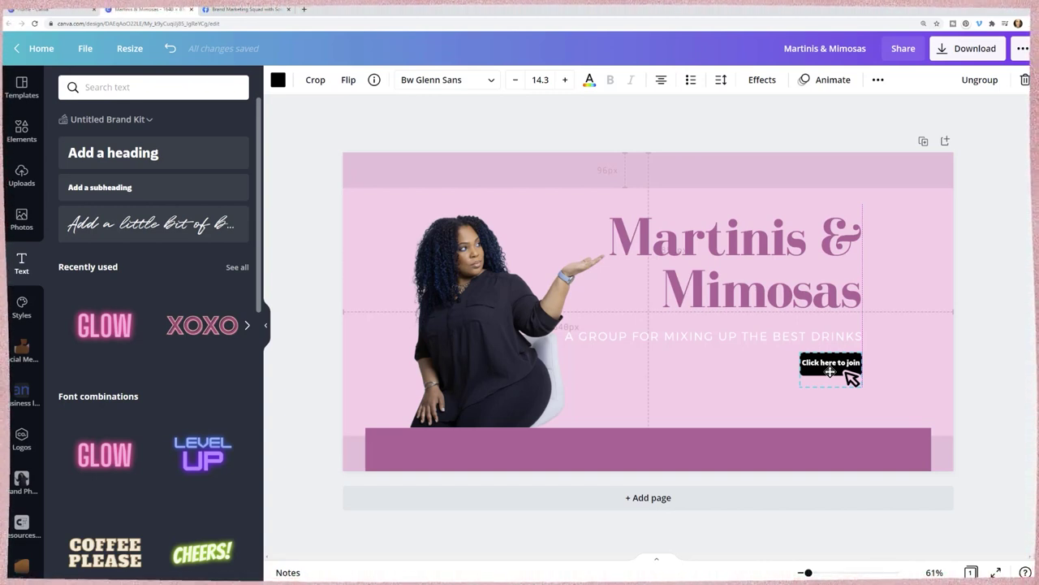
{"action": "left_click_drag", "start_coordinate": [830, 365], "coordinate": [832, 367]}
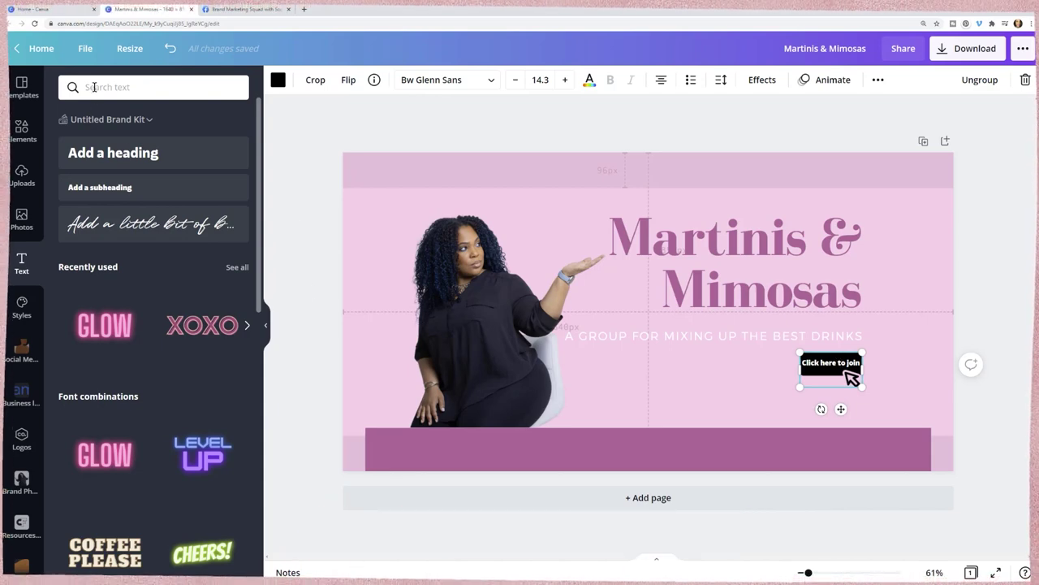
Step: Search the elements for "martini glass" and place the black martini glass with olives over the woman's photo
{"action": "left_click", "coordinate": [22, 132]}
{"action": "left_click", "coordinate": [119, 95]}
{"action": "type", "text": "button"}
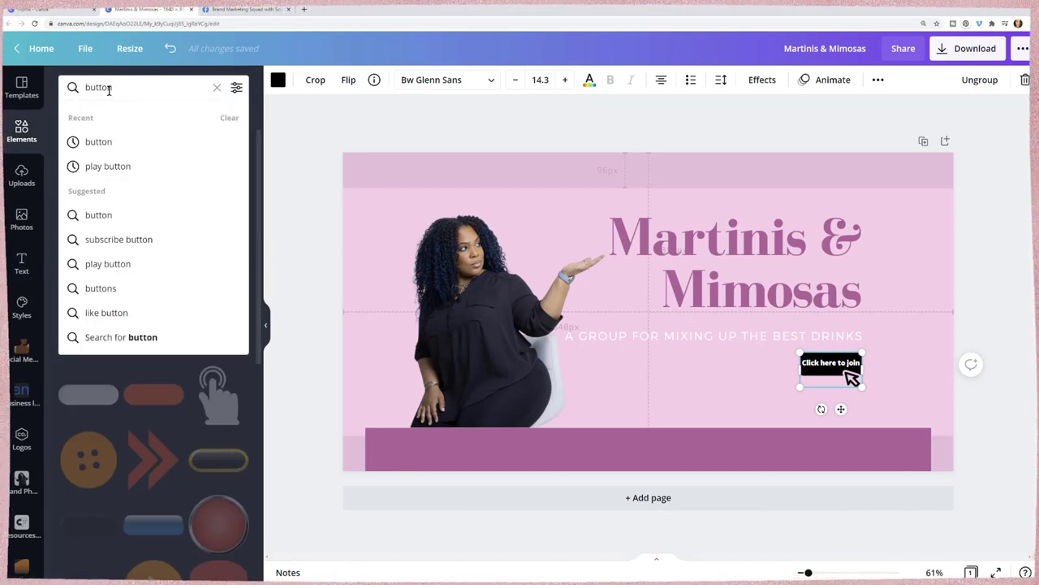
{"action": "key", "text": "Return"}
{"action": "double_click", "coordinate": [109, 88]}
{"action": "type", "text": "martini"}
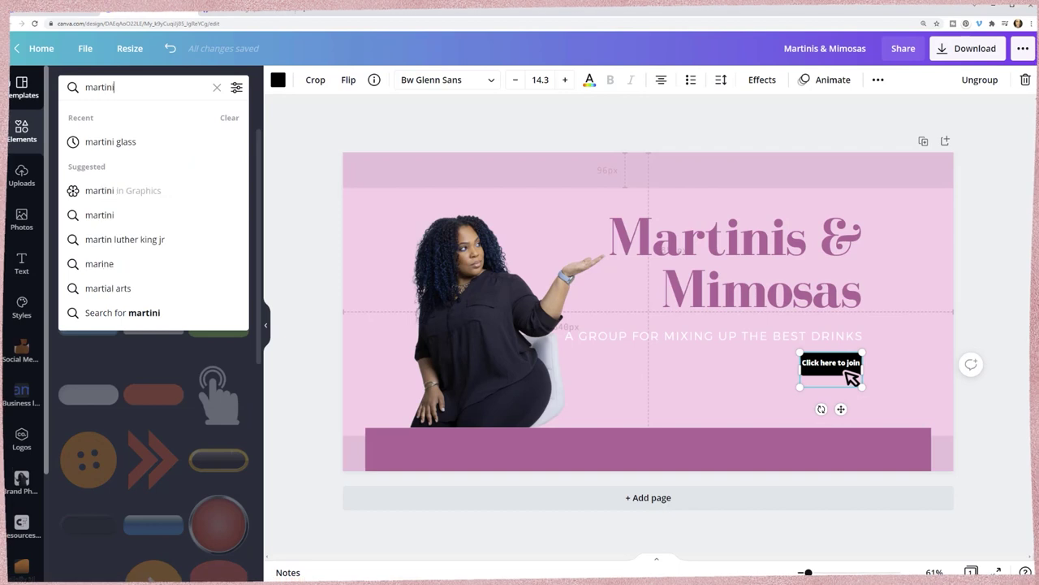
{"action": "left_click", "coordinate": [175, 141]}
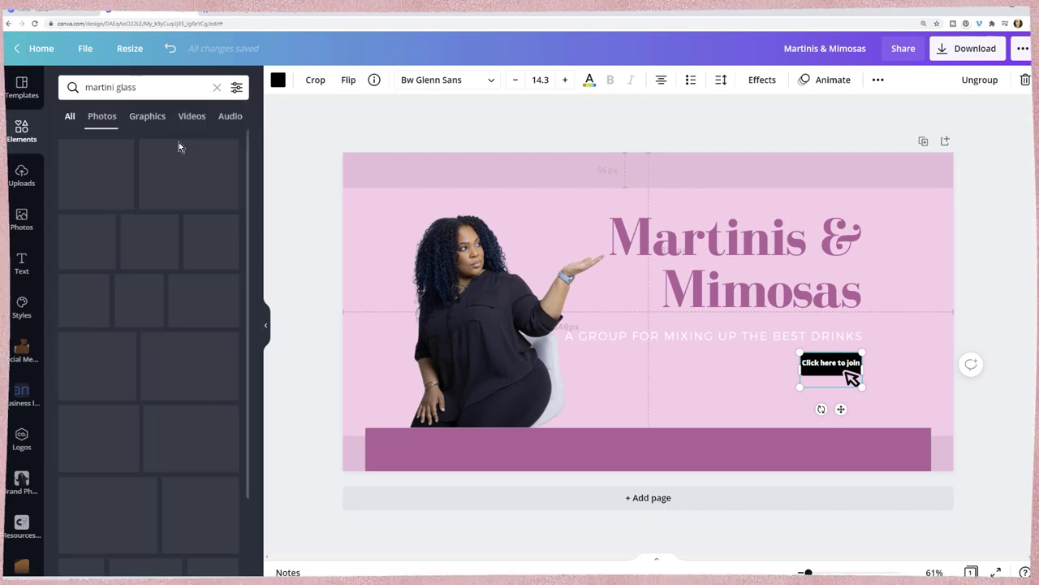
{"action": "left_click", "coordinate": [90, 166]}
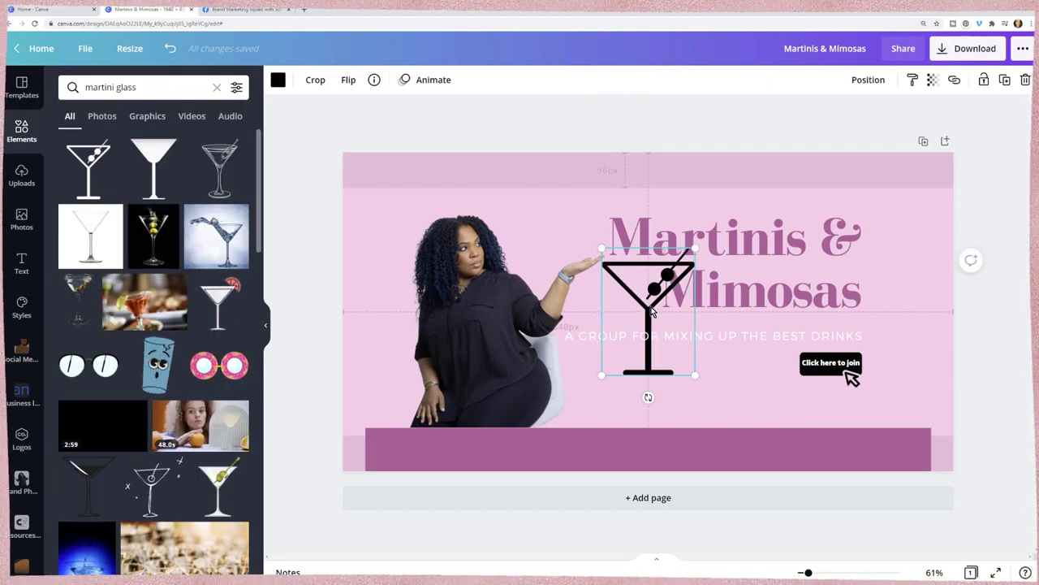
{"action": "left_click_drag", "start_coordinate": [650, 284], "coordinate": [434, 249]}
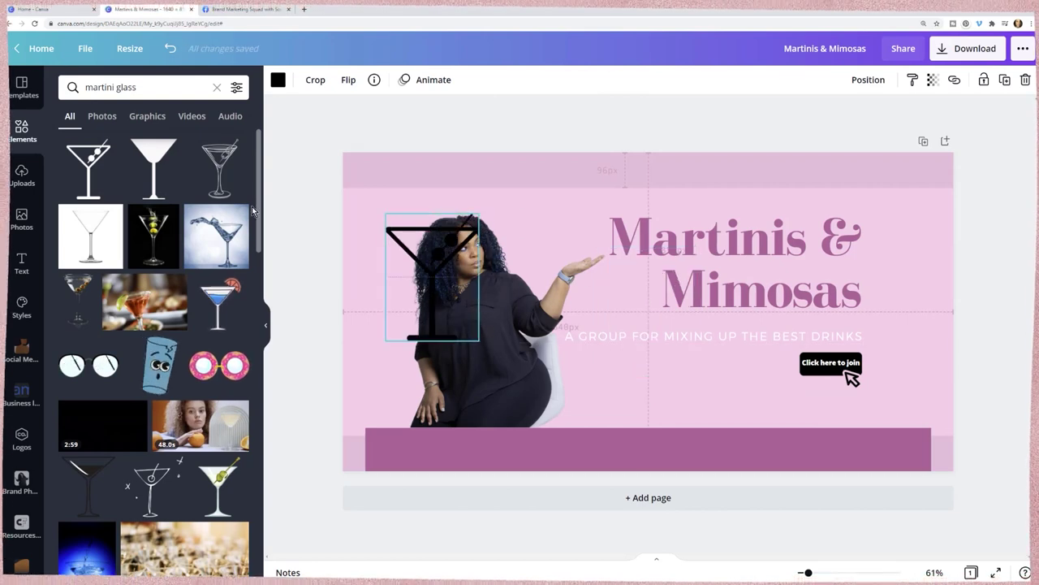
Step: Add the line drawing of two splashing martini glasses from the graphics results and delete the single black glass
{"action": "scroll", "coordinate": [192, 211], "scroll_direction": "down", "scroll_amount": 3}
{"action": "scroll", "coordinate": [192, 212], "scroll_direction": "up", "scroll_amount": 3}
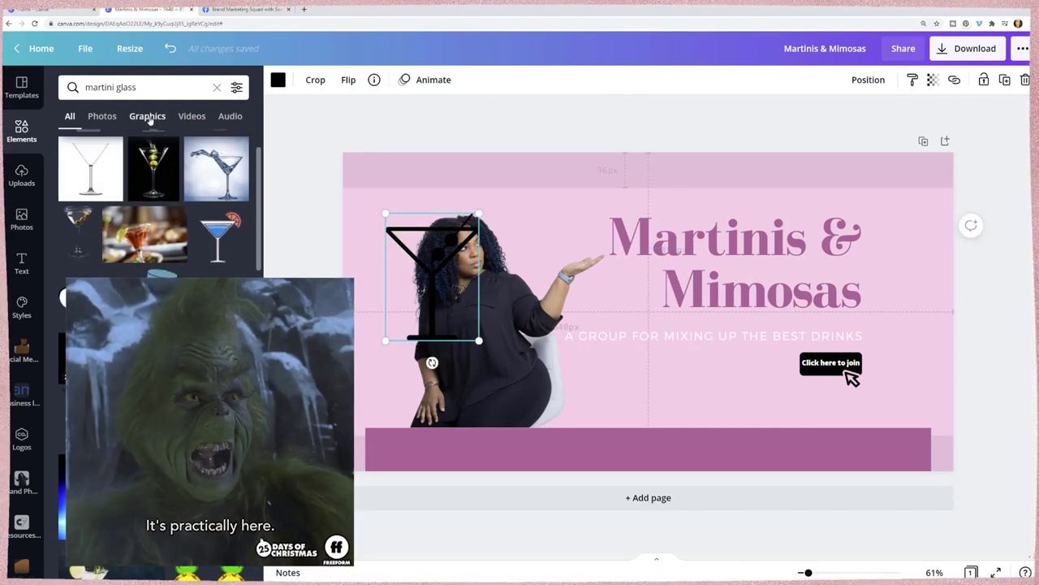
{"action": "left_click", "coordinate": [147, 116]}
{"action": "left_click", "coordinate": [158, 296]}
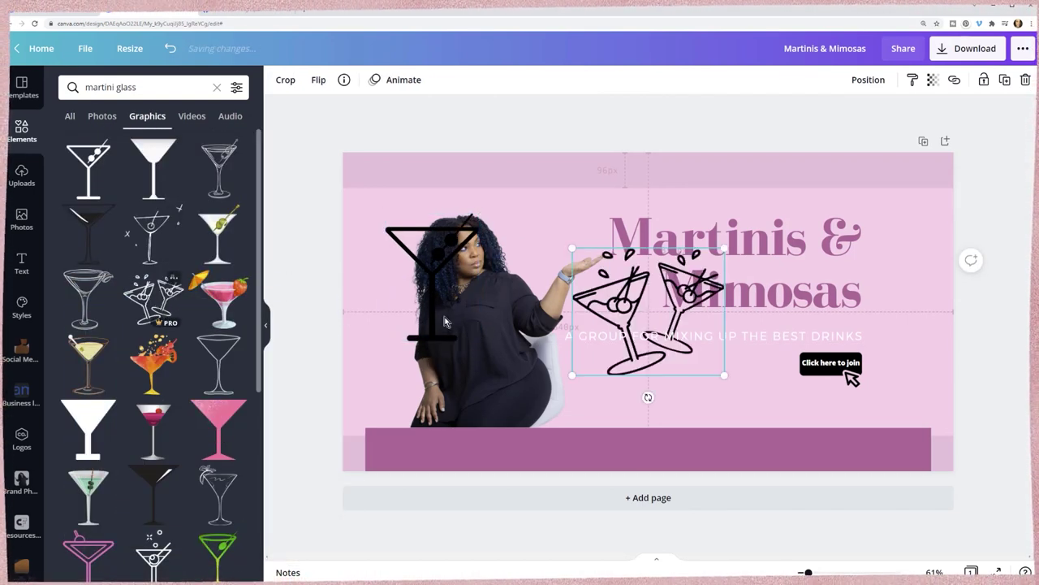
{"action": "left_click", "coordinate": [453, 270]}
{"action": "key", "text": "Delete"}
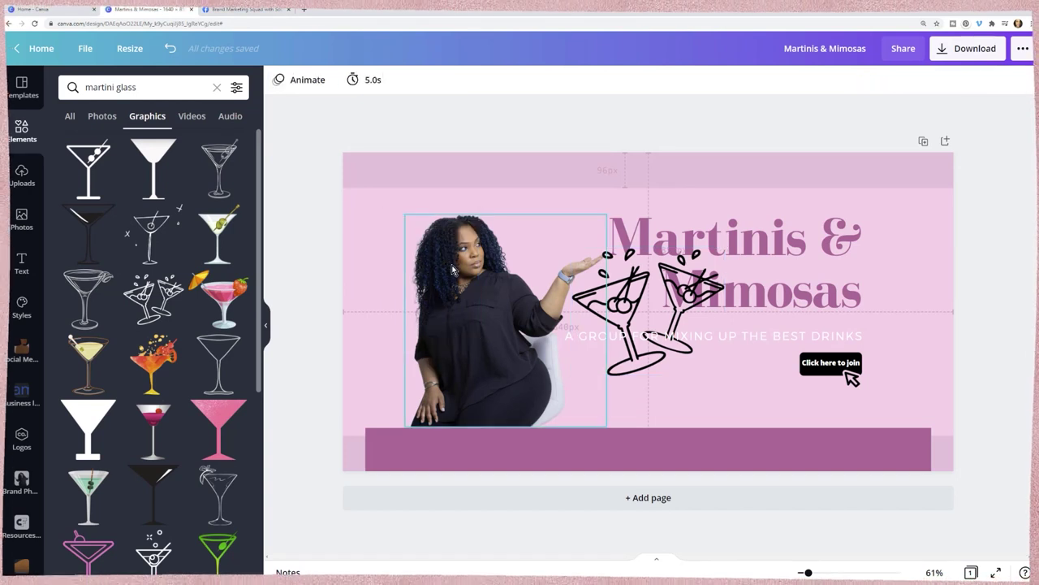
Step: Move the two-glasses drawing to the cover's upper-left corner beside the woman's head, shrink it and tilt it counterclockwise
{"action": "left_click", "coordinate": [612, 300]}
{"action": "left_click_drag", "start_coordinate": [612, 300], "coordinate": [391, 228]}
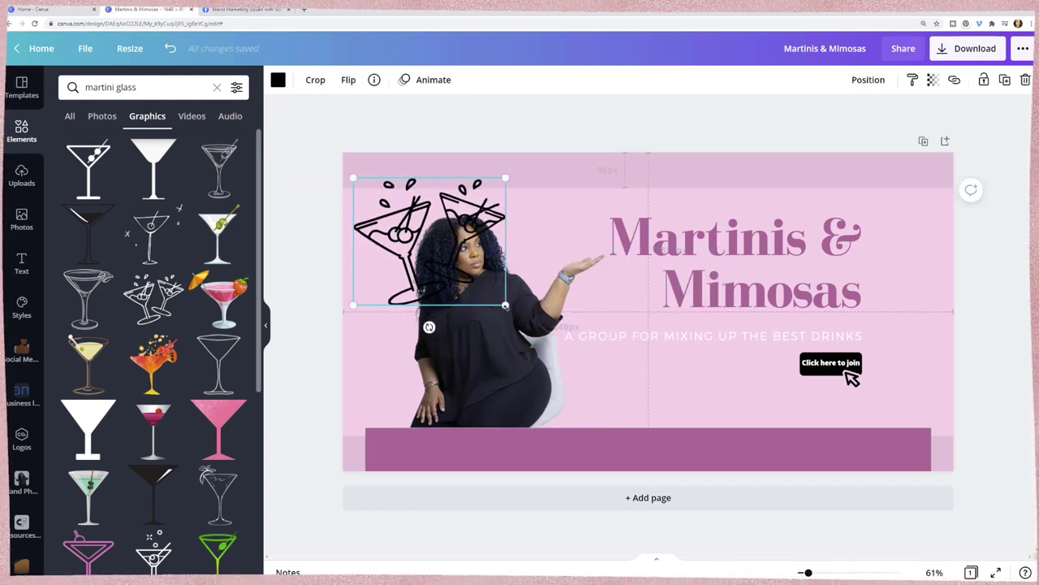
{"action": "left_click_drag", "start_coordinate": [505, 306], "coordinate": [405, 272]}
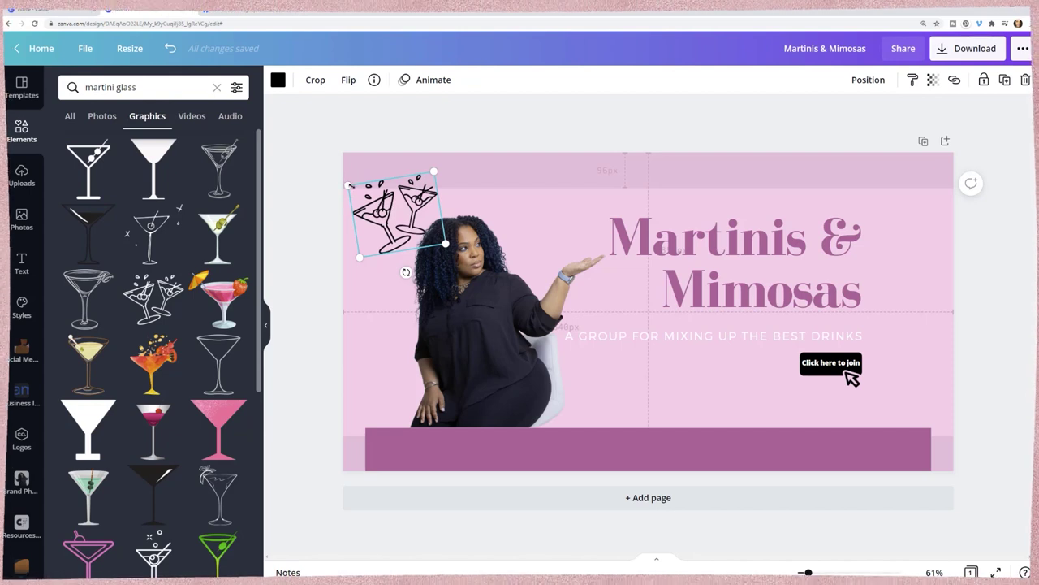
{"action": "left_click_drag", "start_coordinate": [350, 186], "coordinate": [353, 188]}
Step: Send the two-glasses drawing backward behind the woman's photo and shift it down below the guide's upper band
{"action": "right_click", "coordinate": [401, 216]}
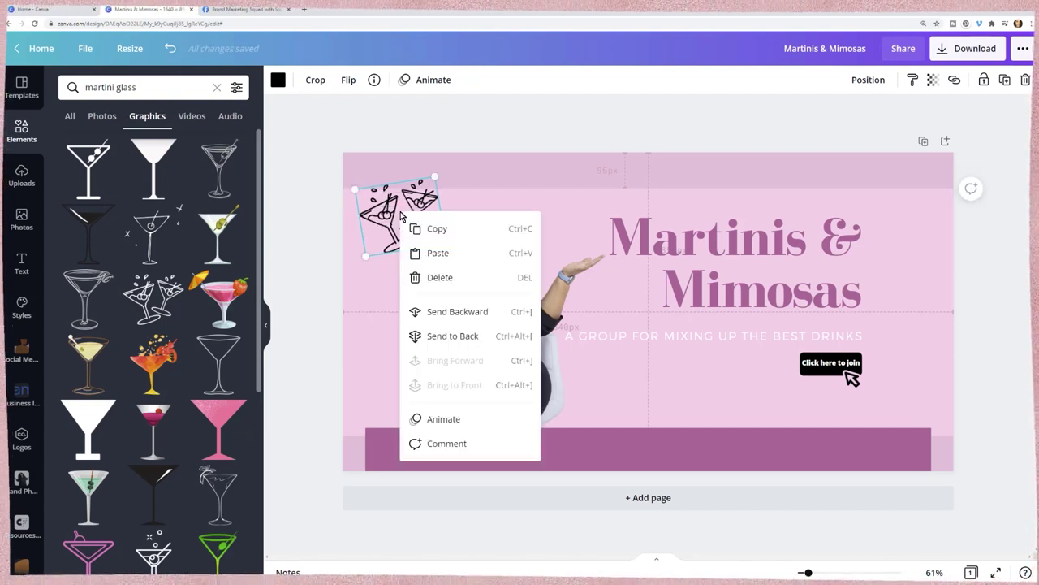
{"action": "left_click", "coordinate": [434, 313]}
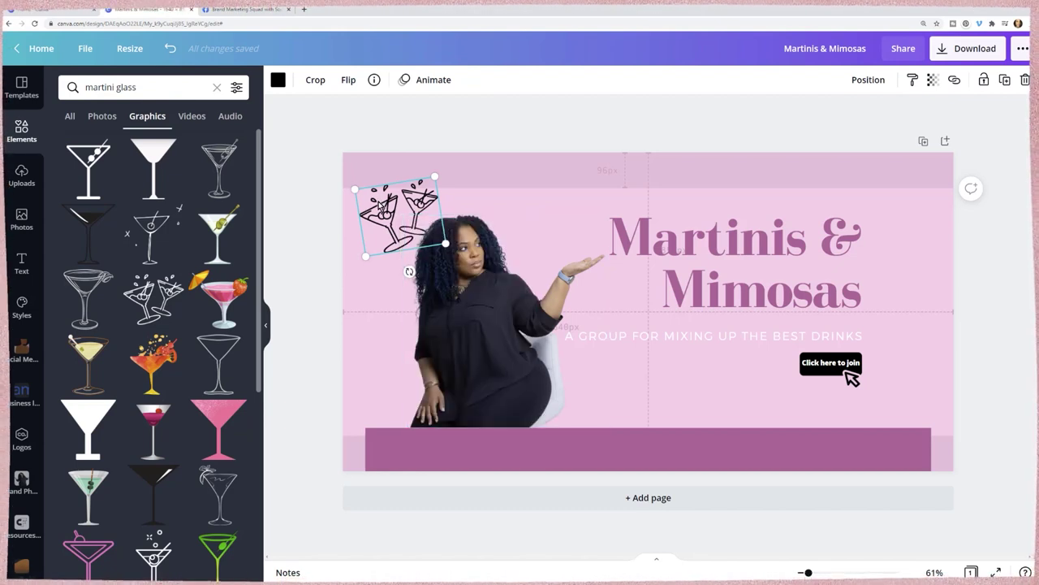
{"action": "left_click_drag", "start_coordinate": [382, 207], "coordinate": [376, 224]}
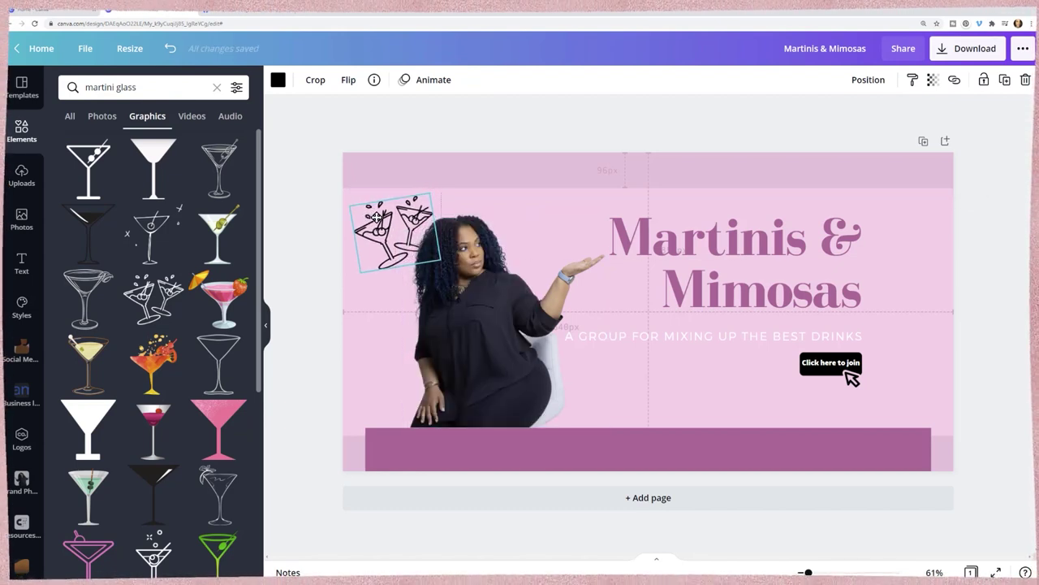
Step: Add the pink cocktail with umbrella and strawberry, shrink it, and stand it on the purple bar beside the join button
{"action": "left_click", "coordinate": [224, 310]}
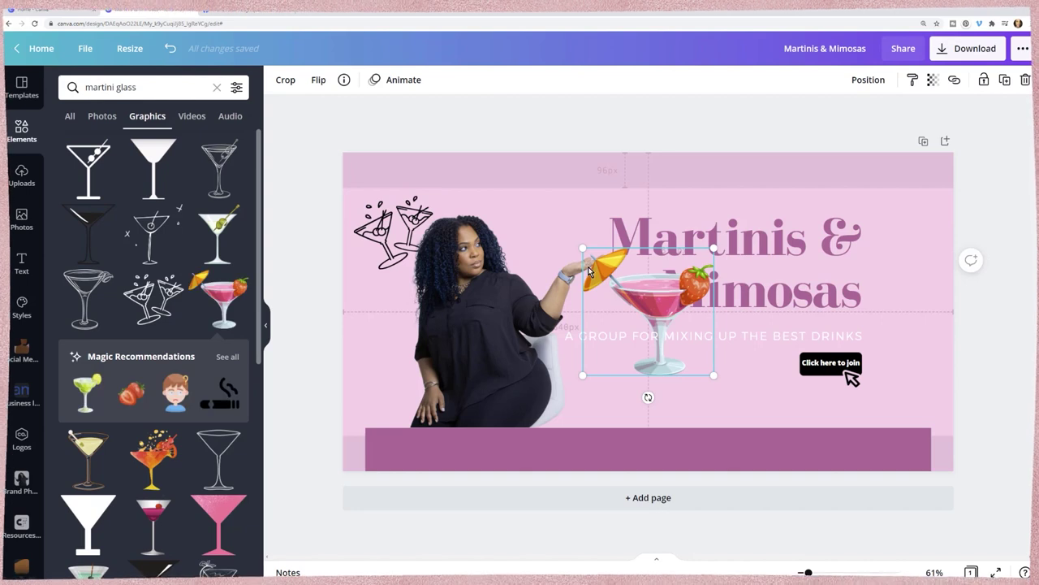
{"action": "left_click_drag", "start_coordinate": [583, 248], "coordinate": [908, 376]}
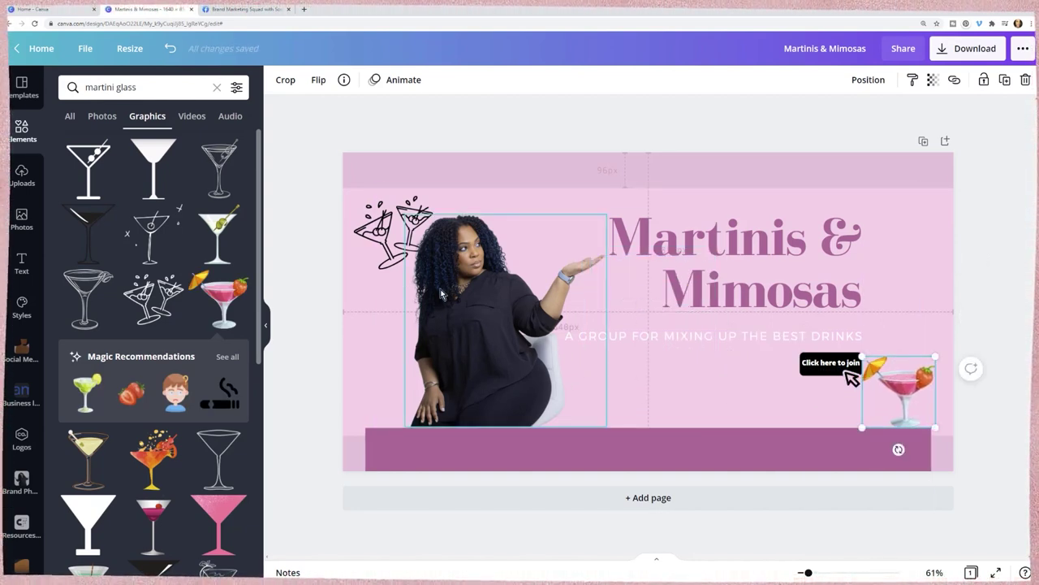
Step: Search the elements for "mimosa", add the yellow flute with a strawberry, and place it smaller beside the title's right end
{"action": "left_click", "coordinate": [121, 87]}
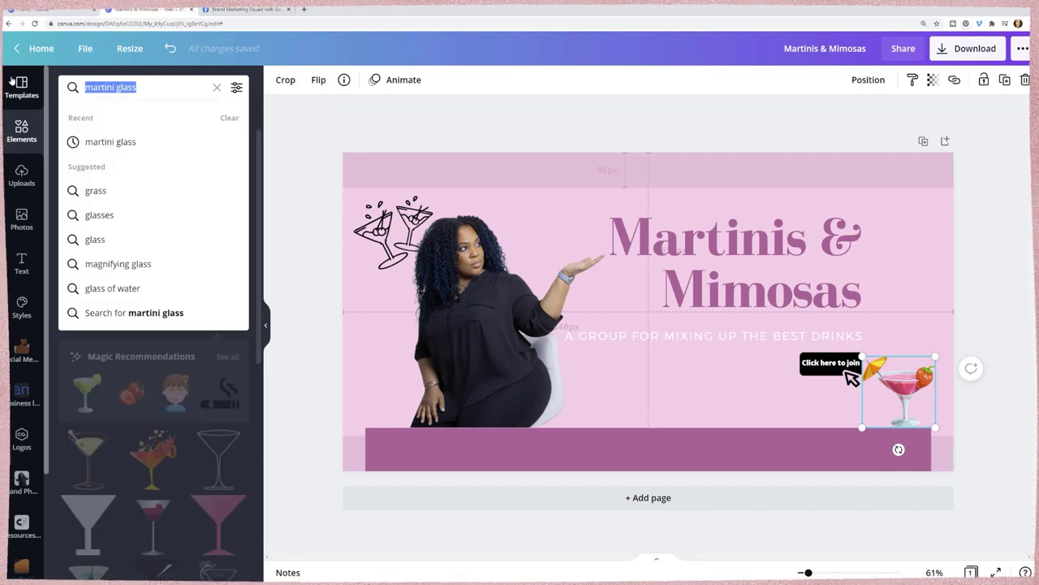
{"action": "type", "text": "mimo"}
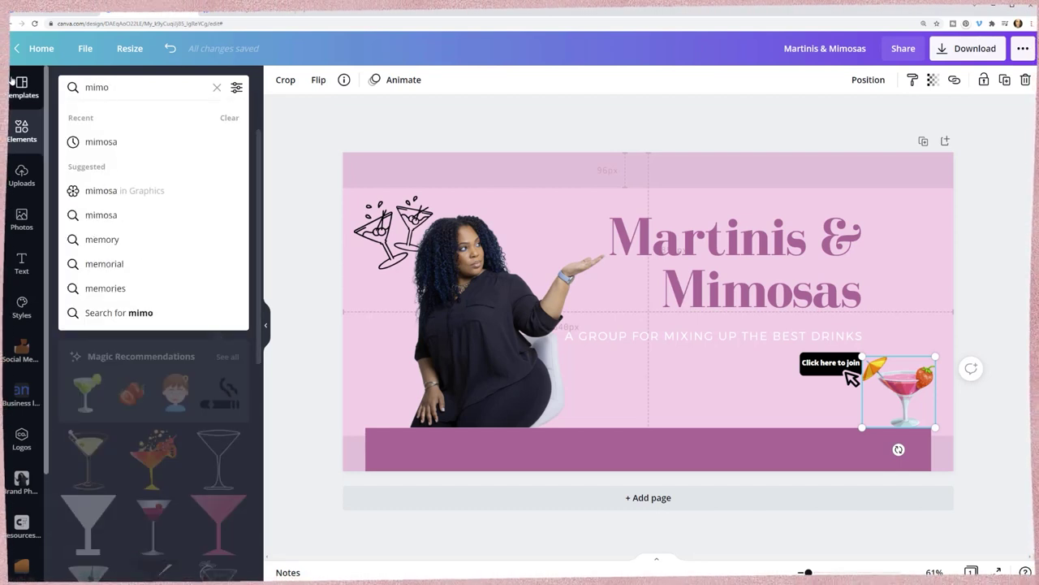
{"action": "type", "text": "sa"}
{"action": "key", "text": "Return"}
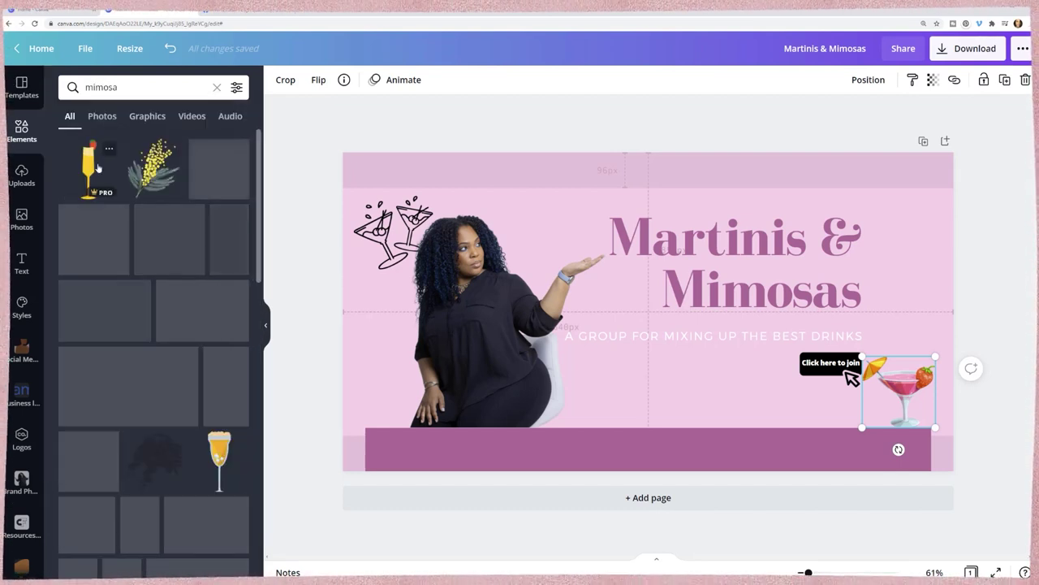
{"action": "left_click", "coordinate": [87, 168]}
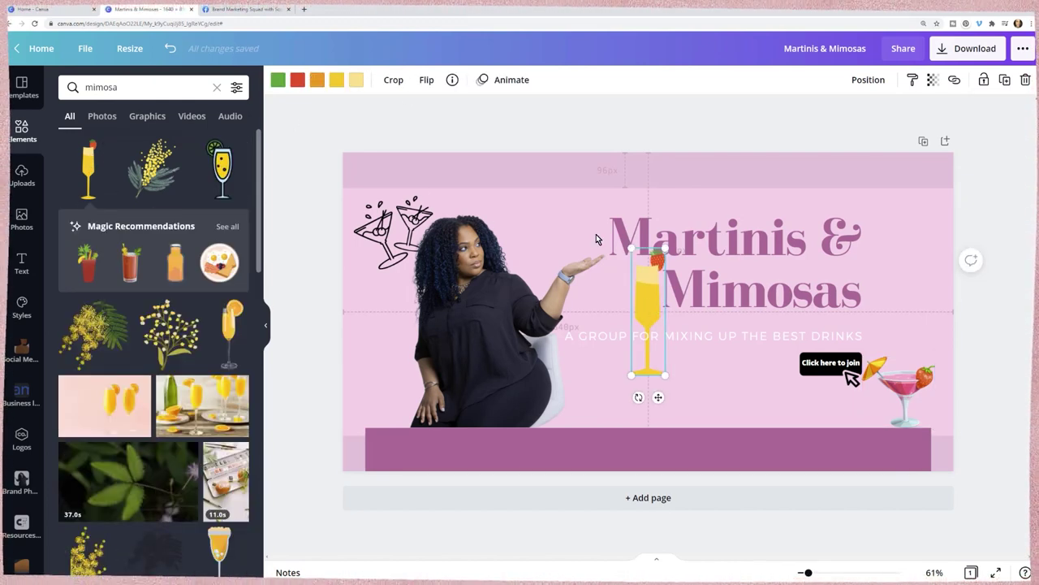
{"action": "left_click_drag", "start_coordinate": [873, 288], "coordinate": [904, 243]}
{"action": "left_click_drag", "start_coordinate": [911, 198], "coordinate": [880, 230]}
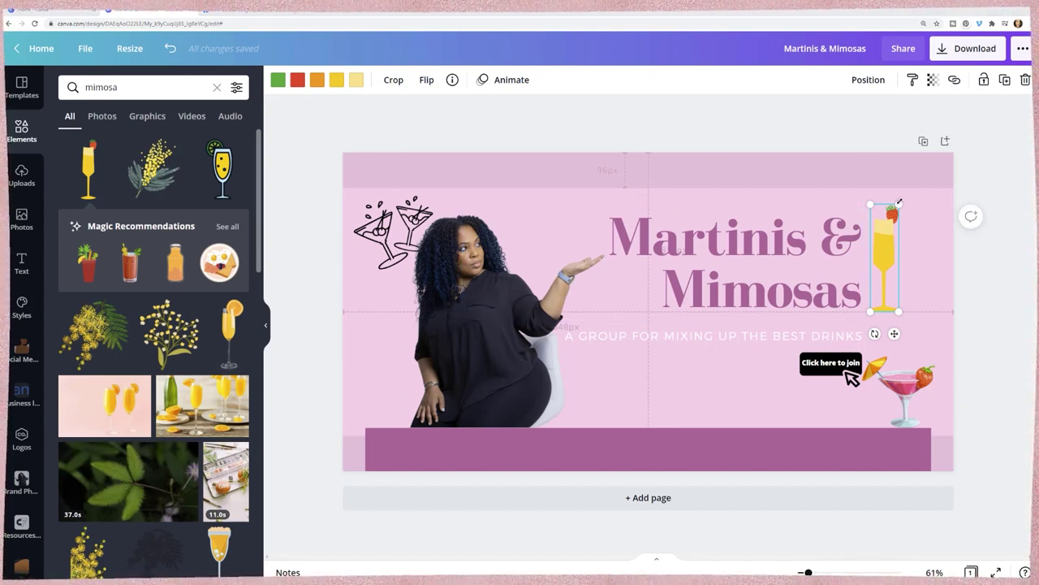
Step: Adjust the transparency of the mimosa flute slightly
{"action": "left_click", "coordinate": [932, 79]}
{"action": "left_click_drag", "start_coordinate": [894, 118], "coordinate": [883, 117]}
{"action": "left_click", "coordinate": [978, 271]}
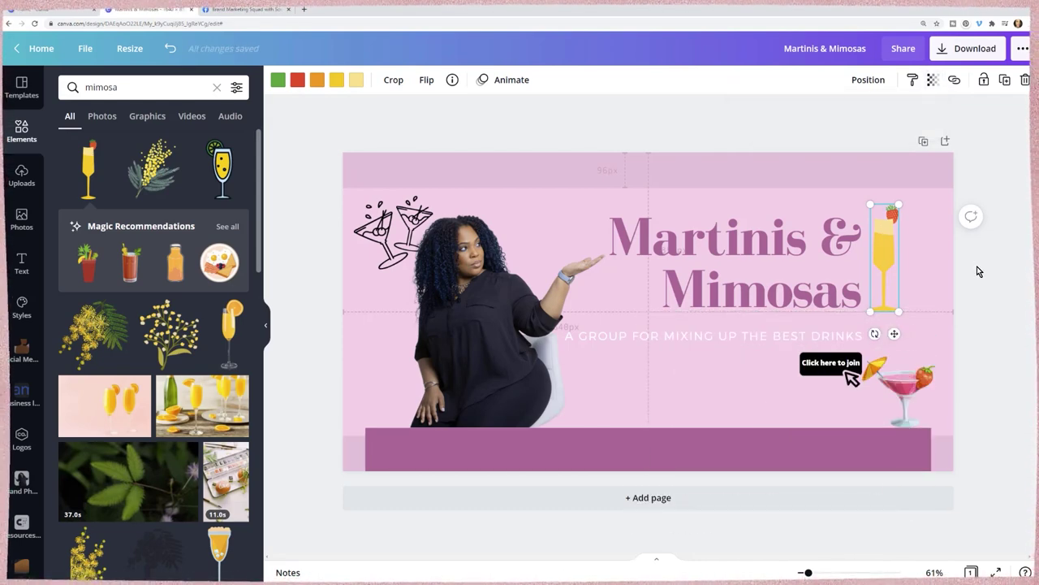
Step: Delete the safe space guide from the cover, keeping the pink background
{"action": "left_click", "coordinate": [362, 168]}
{"action": "left_click", "coordinate": [292, 169]}
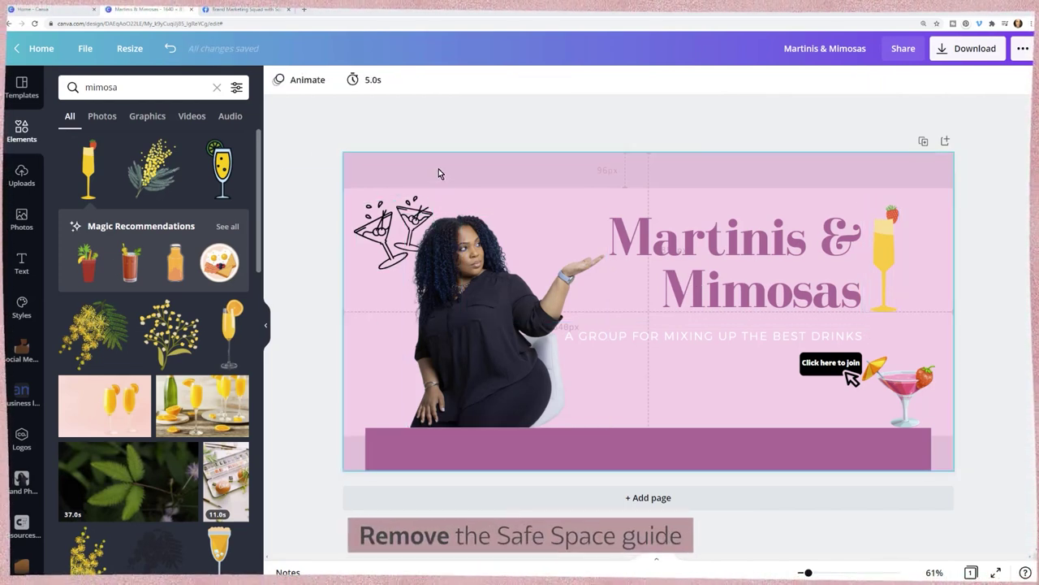
{"action": "left_click_drag", "start_coordinate": [439, 169], "coordinate": [357, 218]}
{"action": "left_click", "coordinate": [588, 172]}
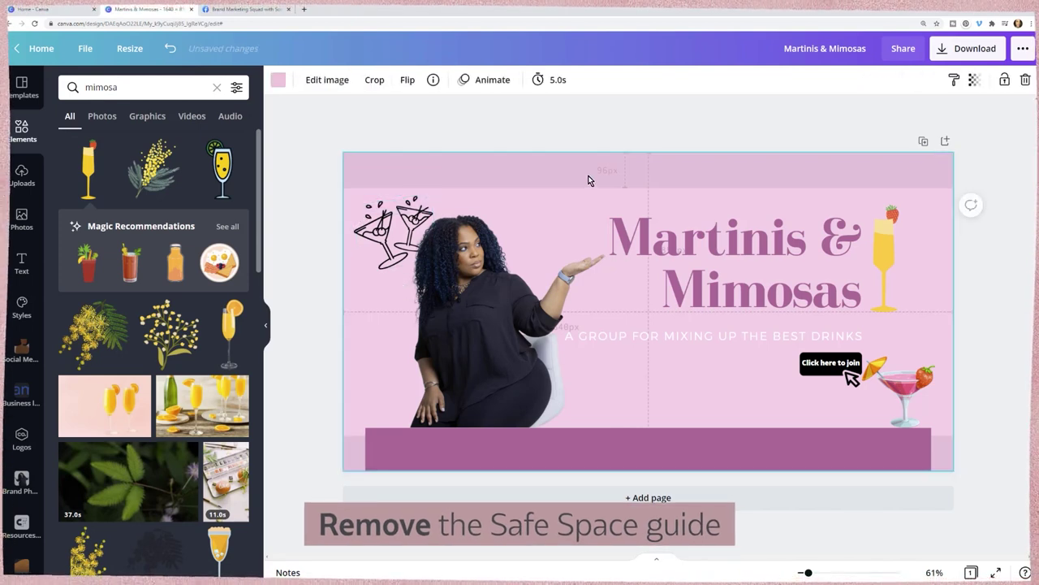
{"action": "key", "text": "Delete"}
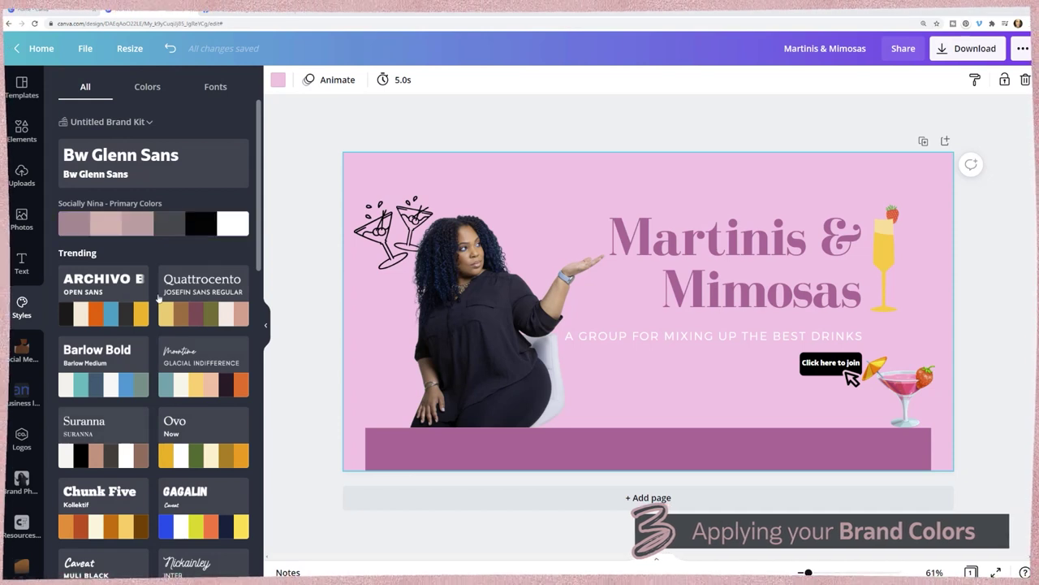
Step: Browse the color and font styles, and try the Archivo Black, Cormorant Garamond and Shrikhand style sets on the cover
{"action": "left_click", "coordinate": [143, 88]}
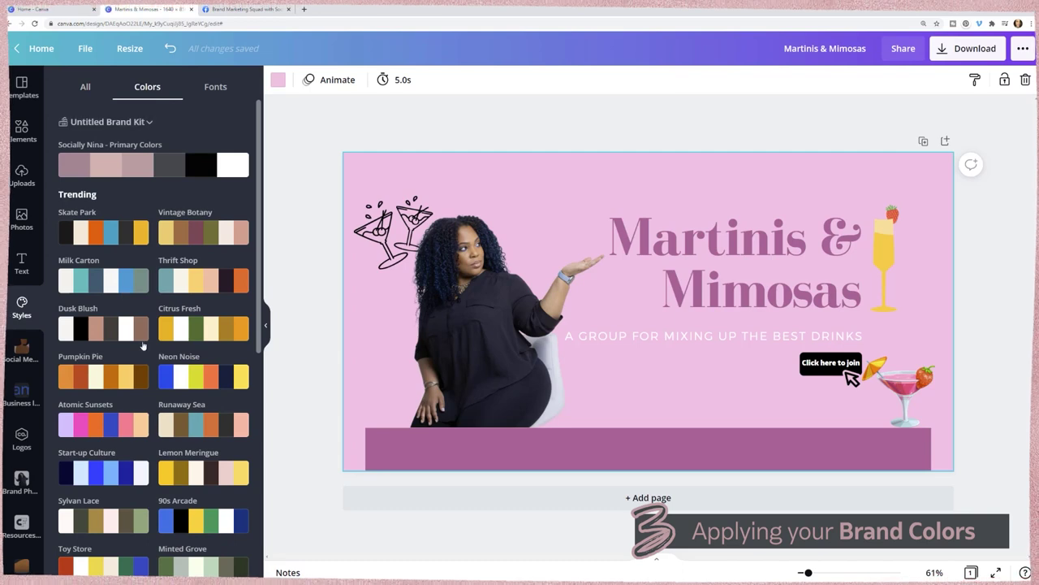
{"action": "left_click", "coordinate": [207, 89]}
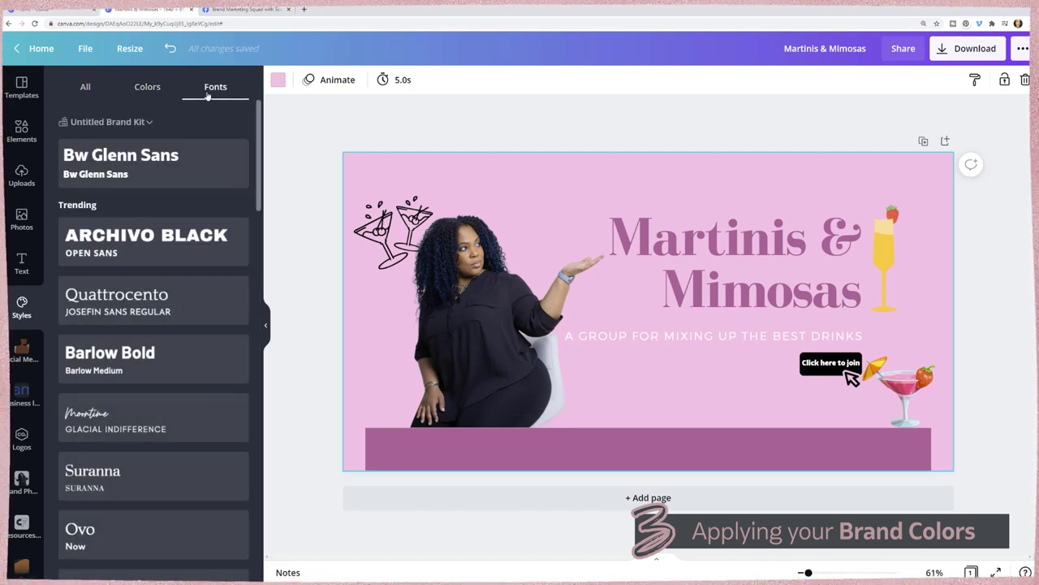
{"action": "left_click", "coordinate": [81, 87]}
{"action": "scroll", "coordinate": [192, 477], "scroll_direction": "down", "scroll_amount": 6}
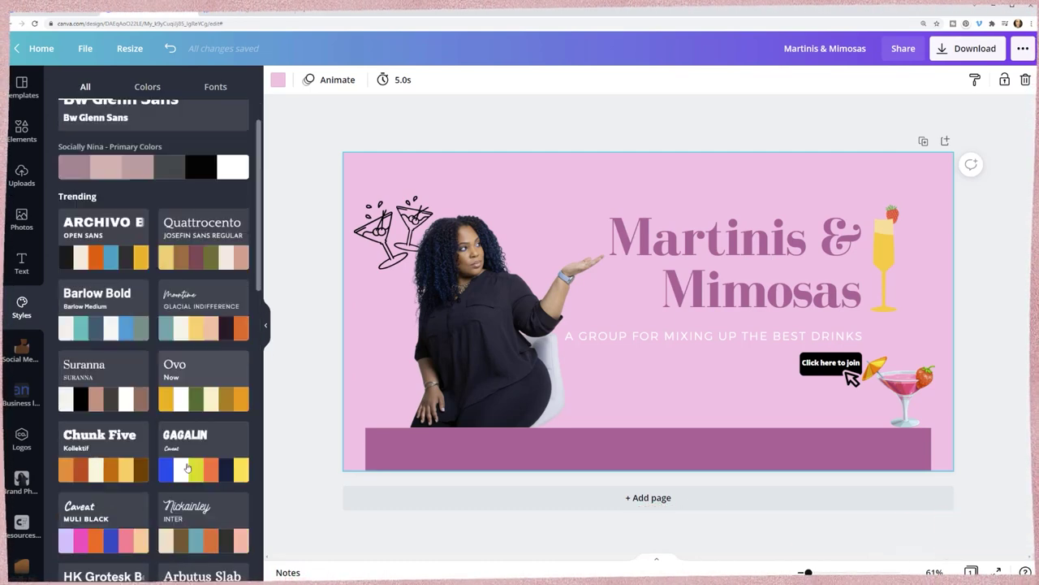
{"action": "left_click", "coordinate": [182, 263]}
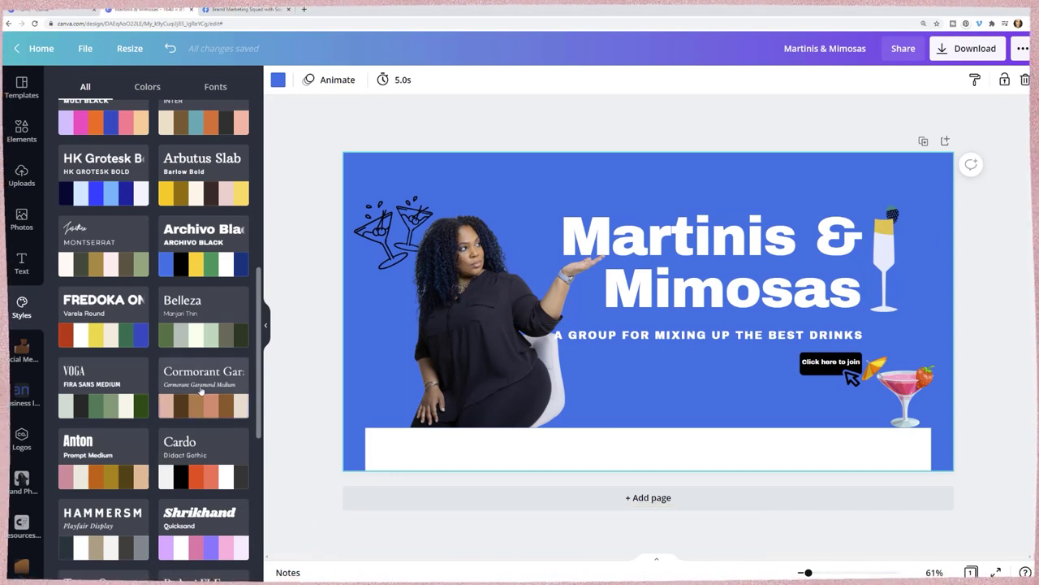
{"action": "left_click", "coordinate": [70, 453]}
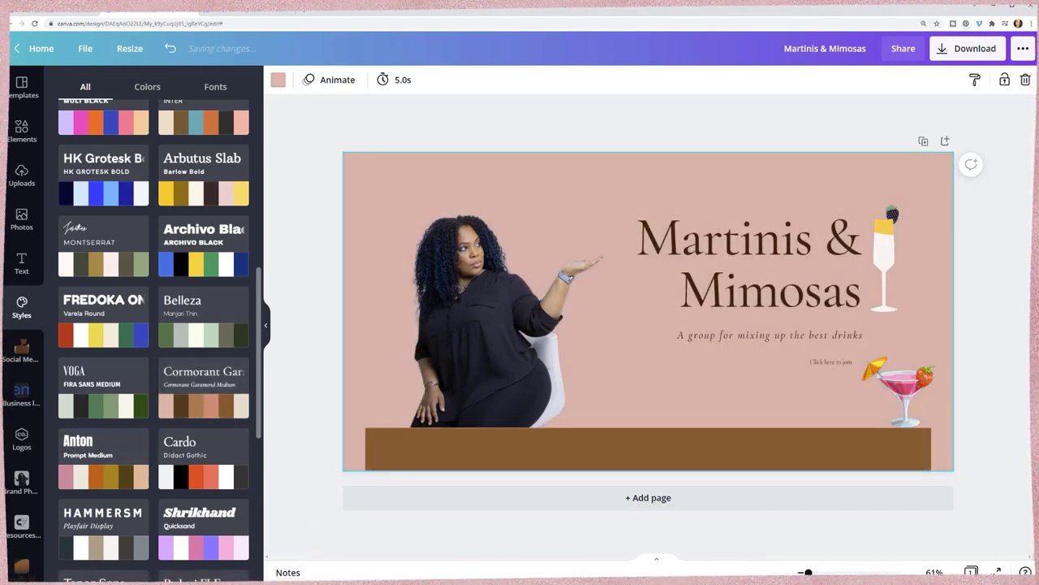
{"action": "left_click", "coordinate": [196, 556]}
{"action": "scroll", "coordinate": [212, 463], "scroll_direction": "down", "scroll_amount": 1}
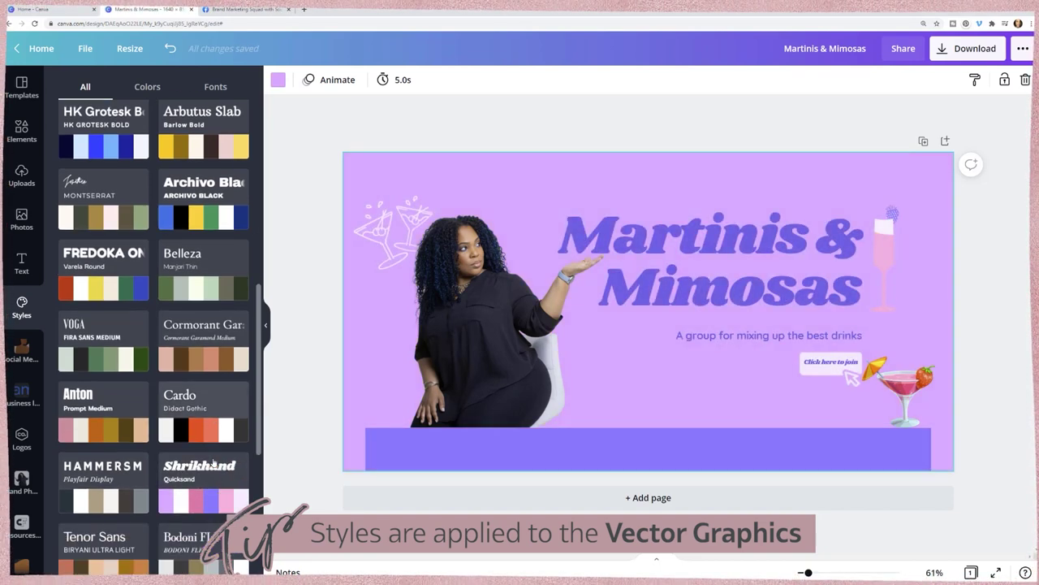
Step: Delete the pink cocktail with umbrella from beside the join button
{"action": "scroll", "coordinate": [213, 463], "scroll_direction": "down", "scroll_amount": 2}
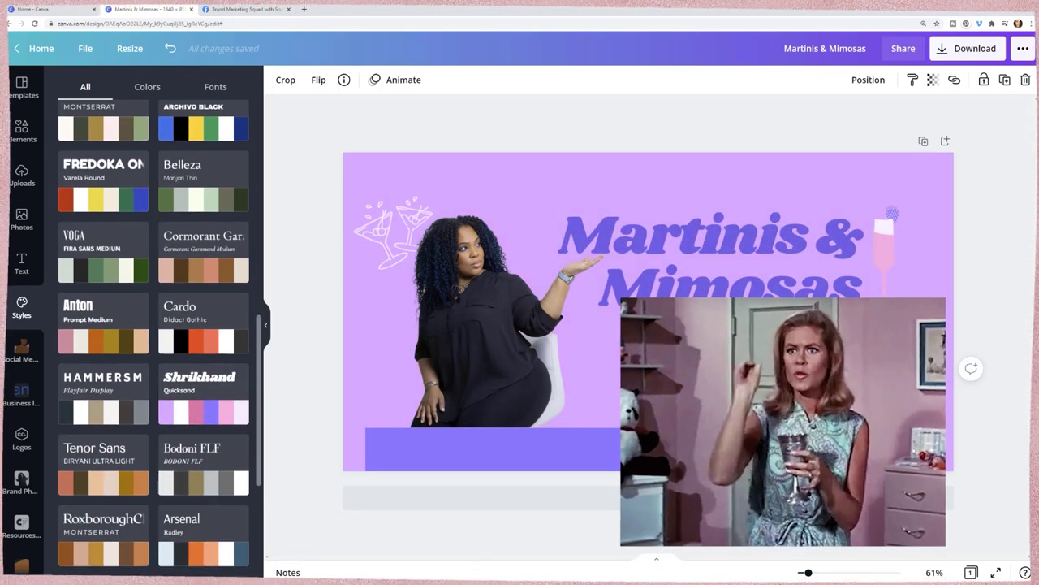
{"action": "key", "text": "Escape"}
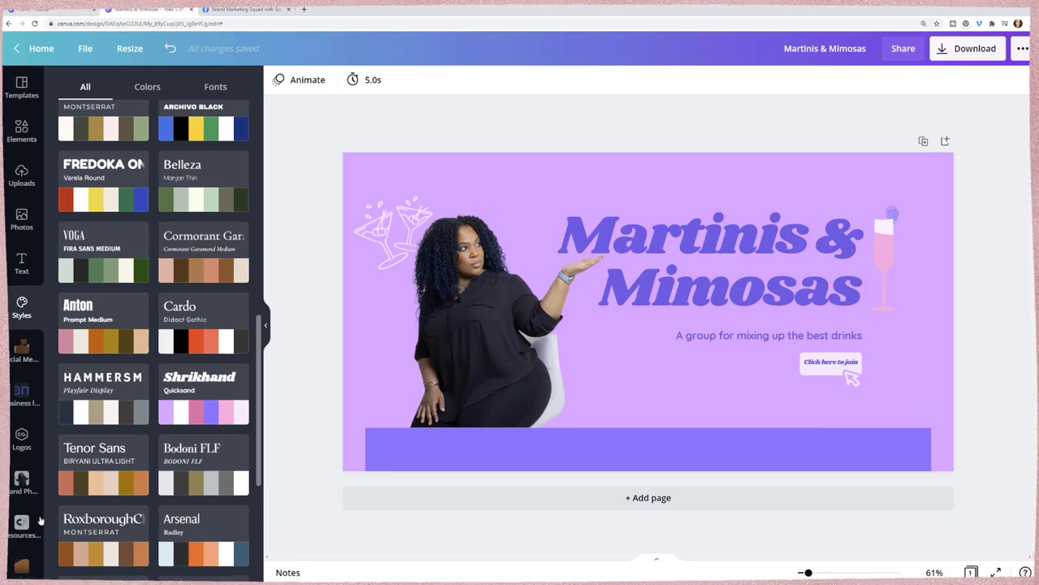
Step: Try the Martel Heavy and Barlow Thin style sets on the cover
{"action": "scroll", "coordinate": [115, 501], "scroll_direction": "down", "scroll_amount": 4}
{"action": "left_click", "coordinate": [171, 494]}
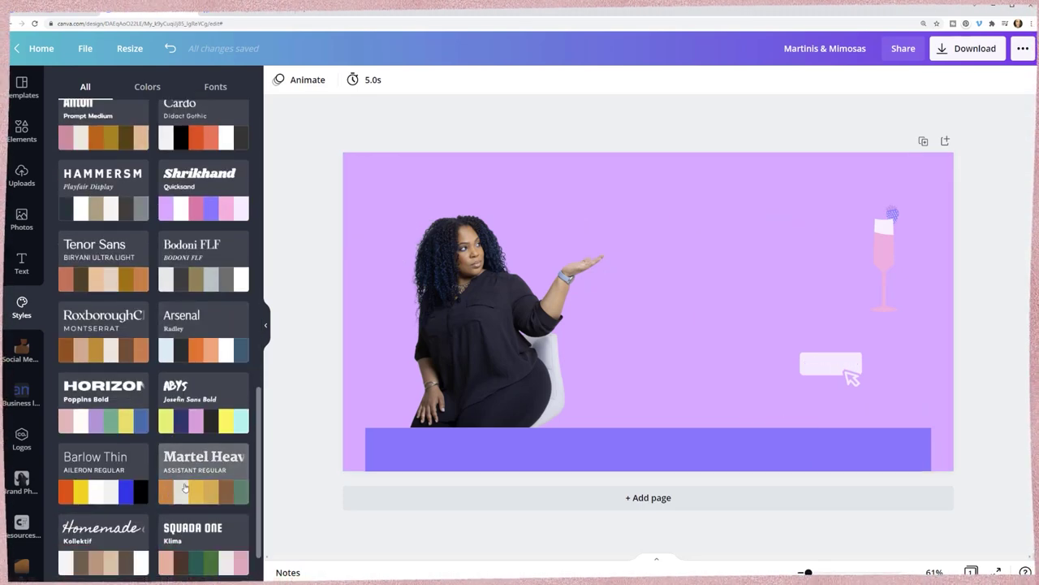
{"action": "left_click", "coordinate": [203, 487]}
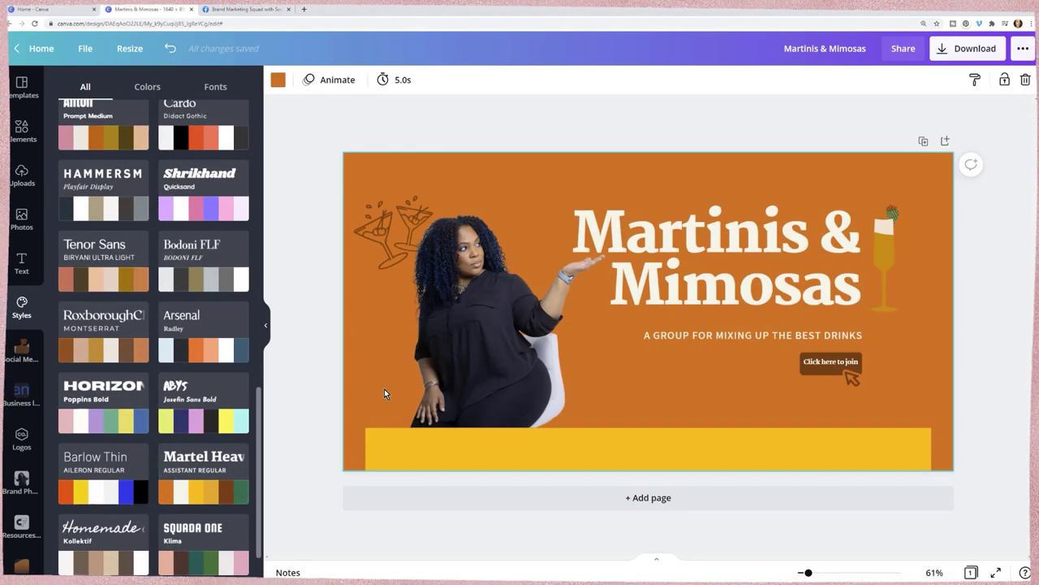
{"action": "left_click", "coordinate": [106, 479]}
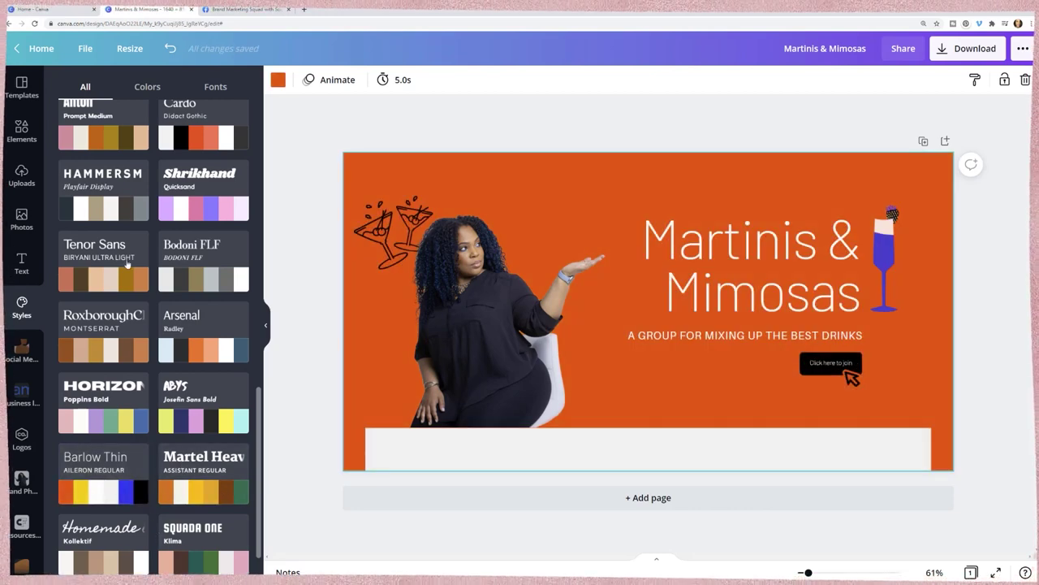
Step: Apply the Bw Glenn Sans brand fonts and the Socially Nina primary colors, shuffled to a dusty pink background with a black bar
{"action": "scroll", "coordinate": [128, 264], "scroll_direction": "up", "scroll_amount": 10}
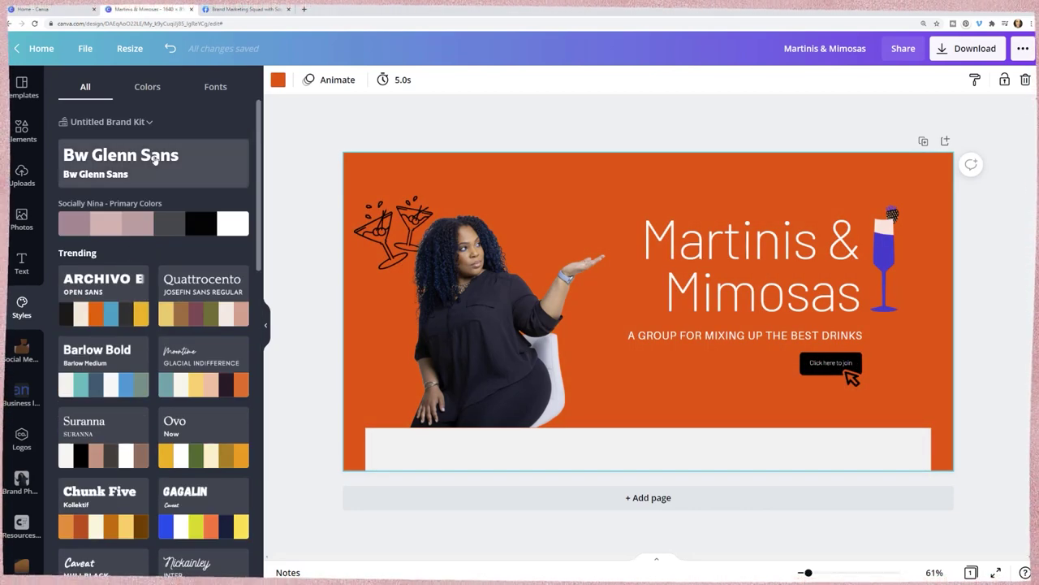
{"action": "left_click", "coordinate": [155, 159]}
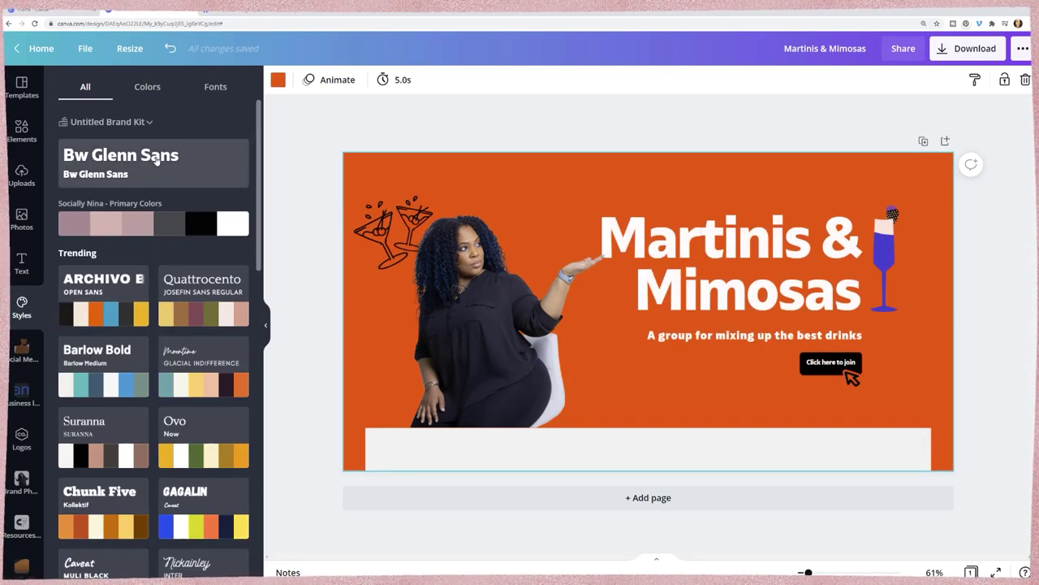
{"action": "left_click", "coordinate": [146, 231]}
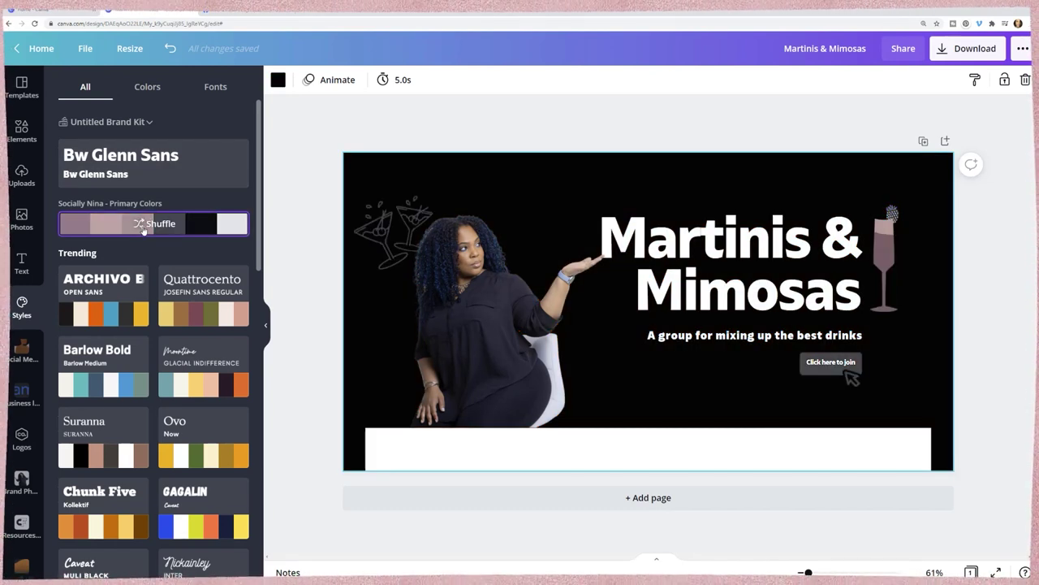
{"action": "left_click", "coordinate": [142, 231]}
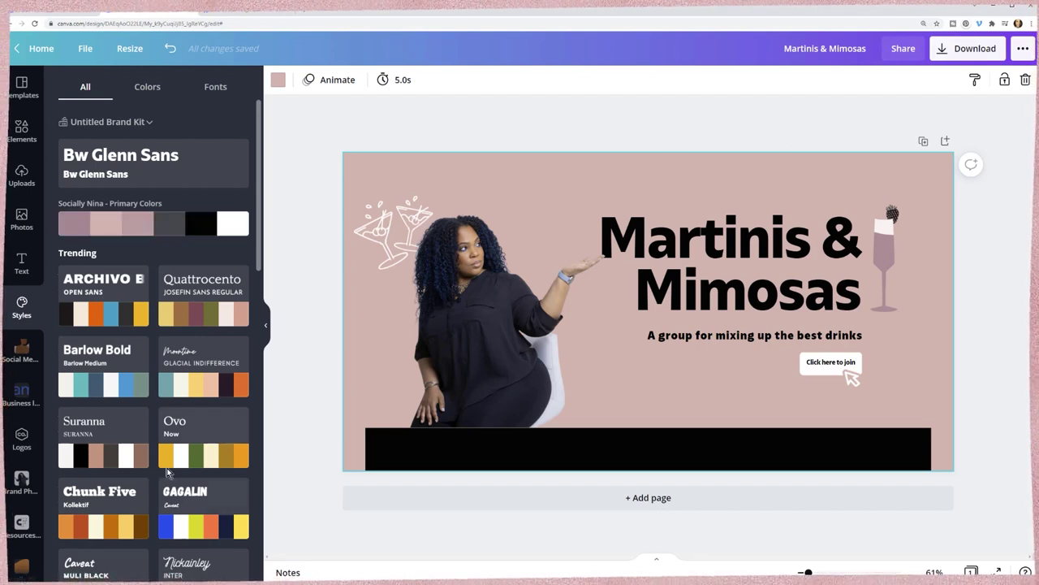
Step: Try the Moontime, Suranna, Chunk Five and Caveat font pairs on the cover's text
{"action": "left_click", "coordinate": [220, 88]}
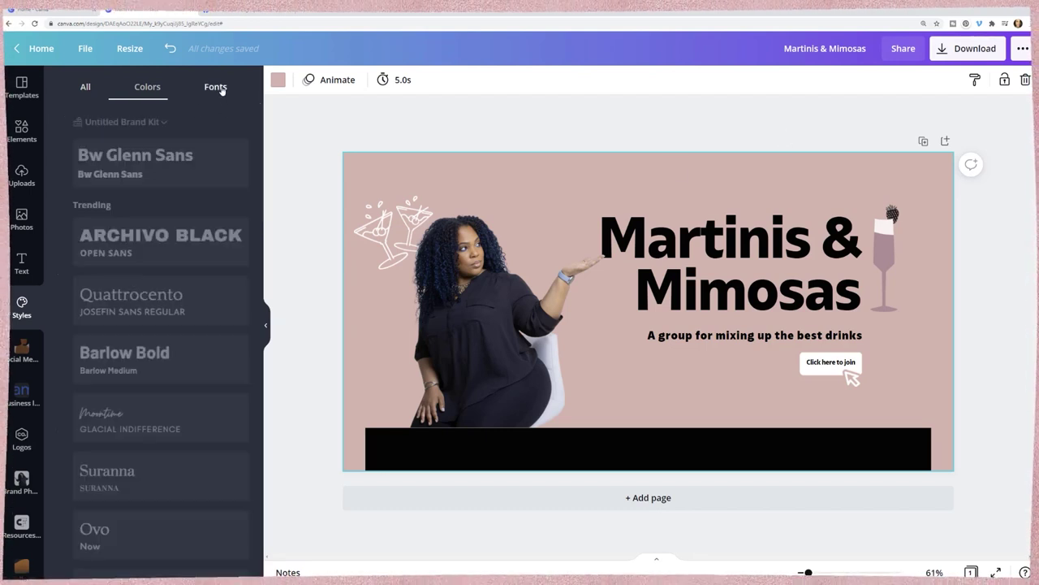
{"action": "scroll", "coordinate": [144, 347], "scroll_direction": "down", "scroll_amount": 1}
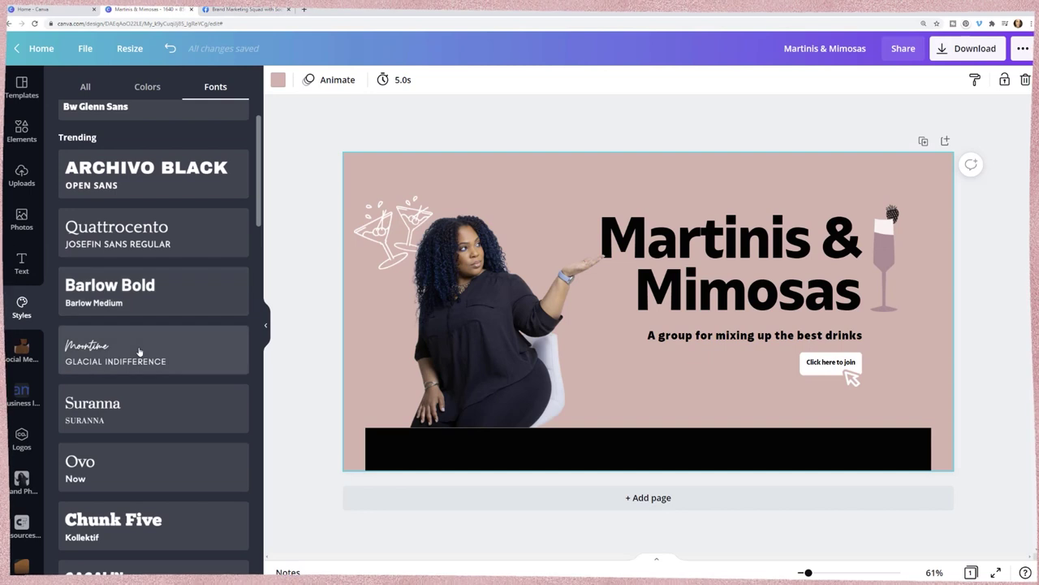
{"action": "left_click", "coordinate": [139, 352]}
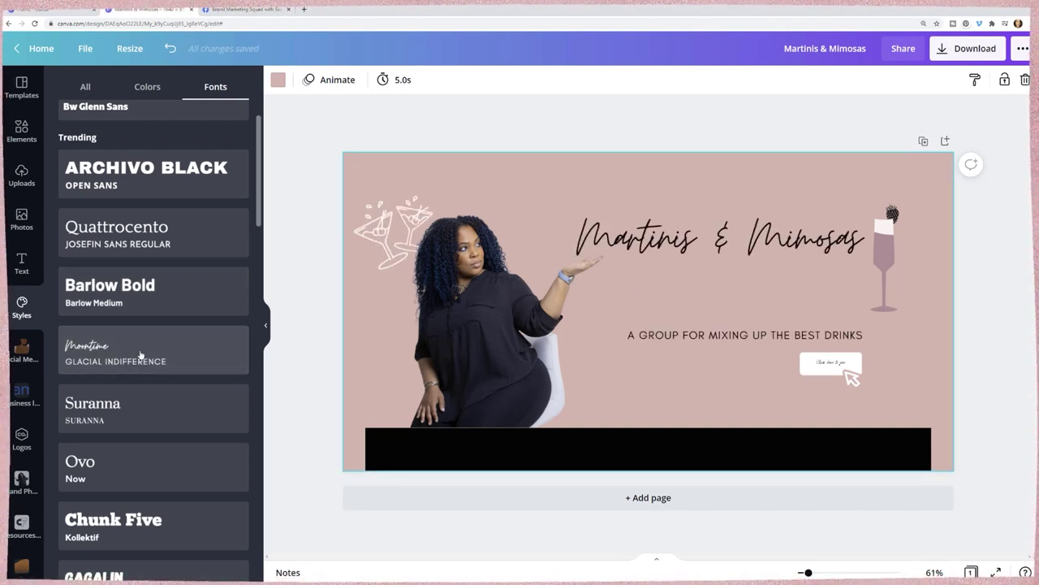
{"action": "scroll", "coordinate": [140, 355], "scroll_direction": "down", "scroll_amount": 2}
{"action": "left_click", "coordinate": [127, 294]}
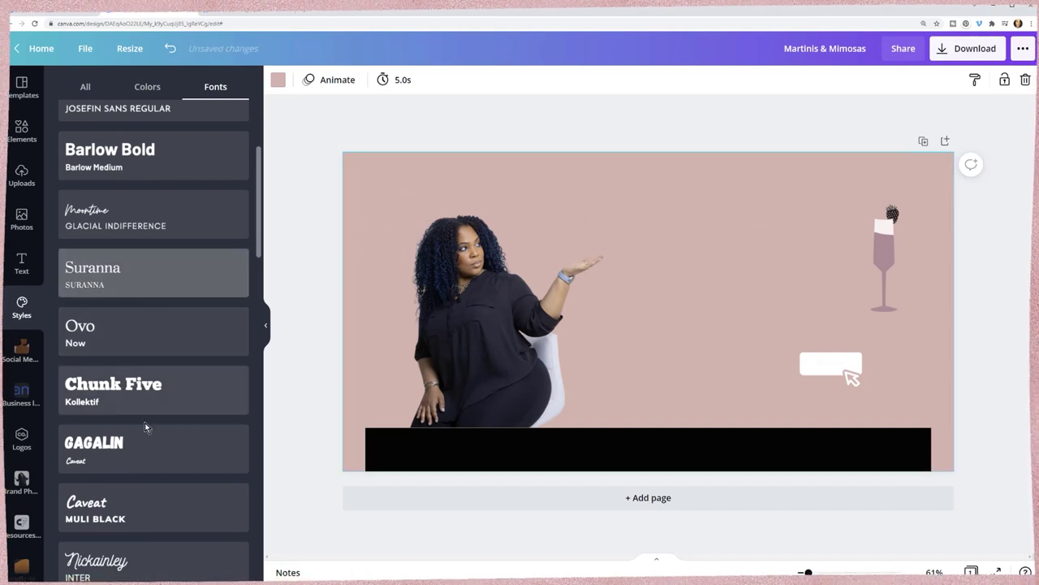
{"action": "left_click", "coordinate": [149, 396]}
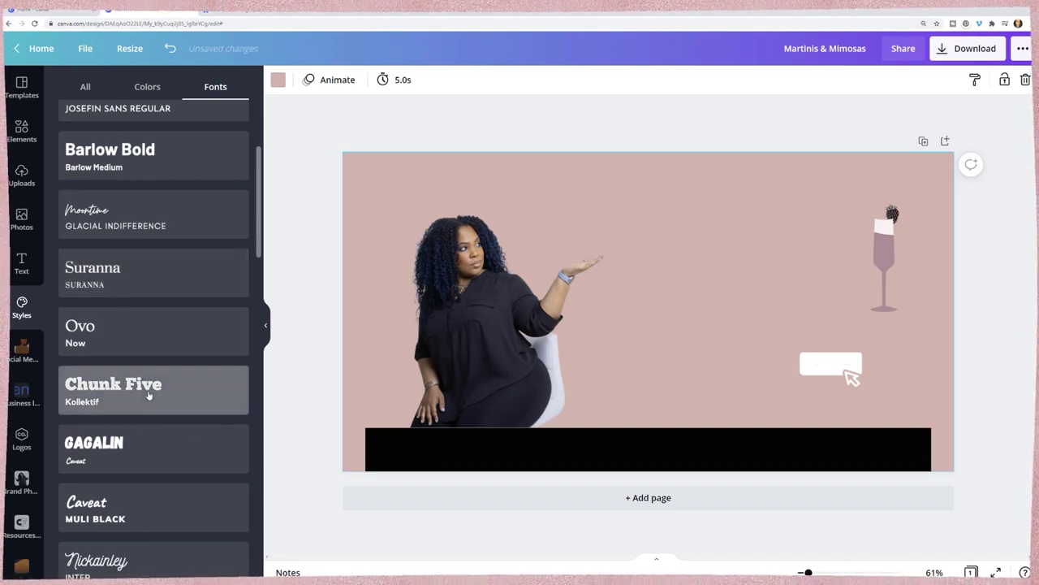
{"action": "left_click", "coordinate": [141, 513]}
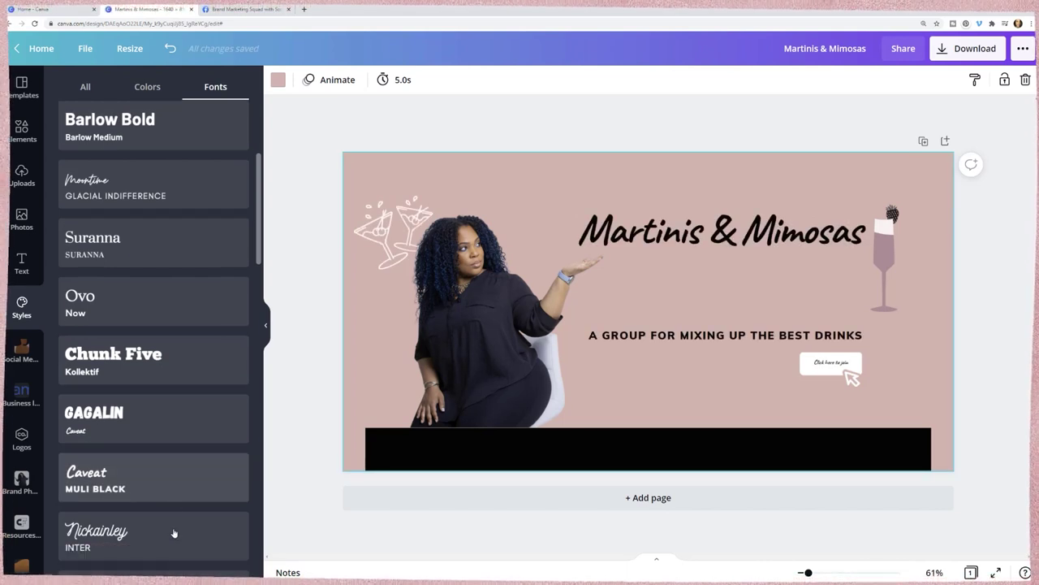
Step: Try the Nickainley, script with Montserrat, Fredoka One and Belleza font pairs on the cover's text
{"action": "scroll", "coordinate": [153, 496], "scroll_direction": "down", "scroll_amount": 2}
{"action": "left_click", "coordinate": [153, 432]}
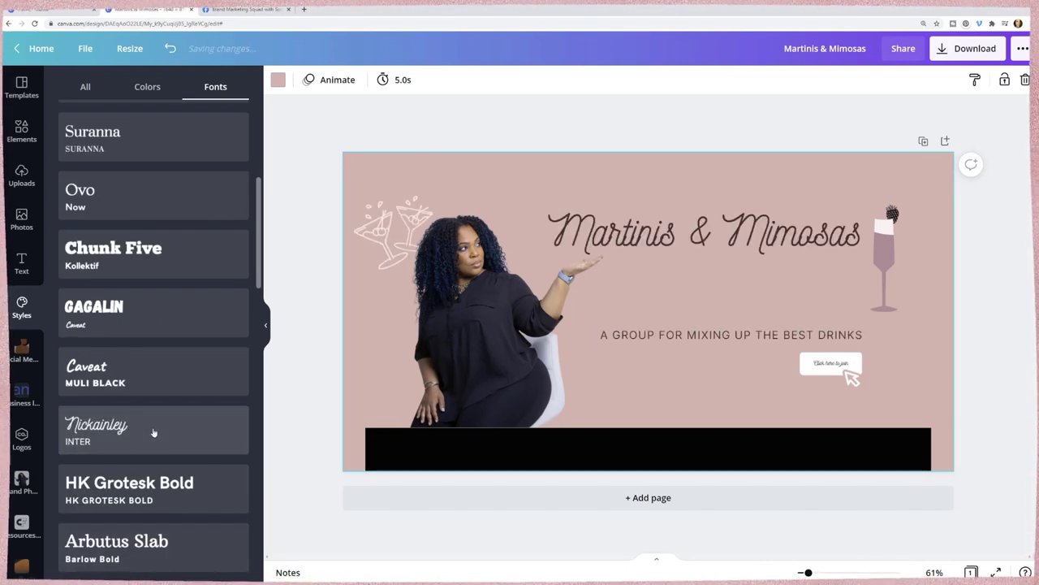
{"action": "scroll", "coordinate": [159, 475], "scroll_direction": "down", "scroll_amount": 2}
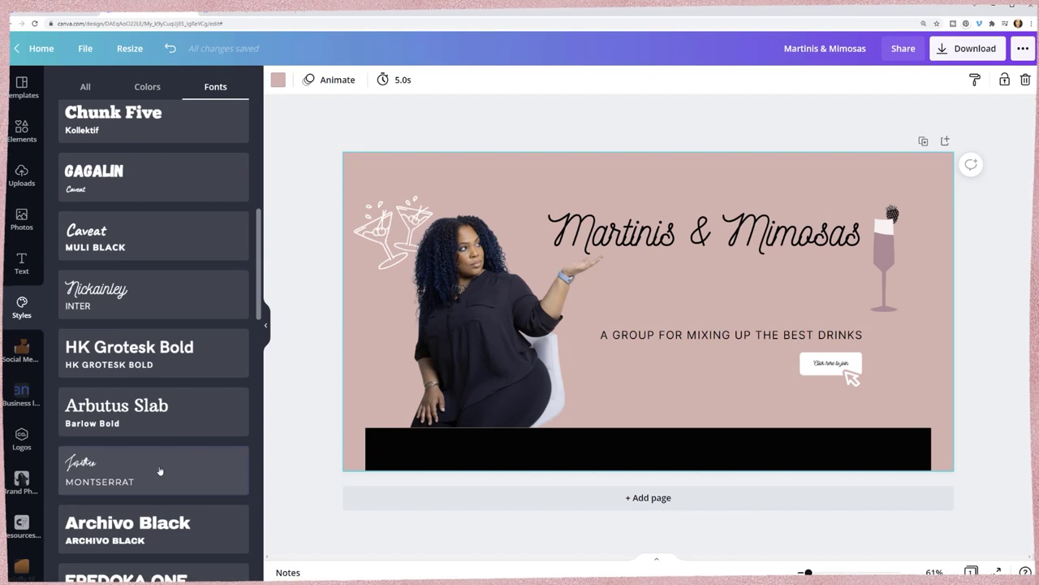
{"action": "left_click", "coordinate": [160, 471]}
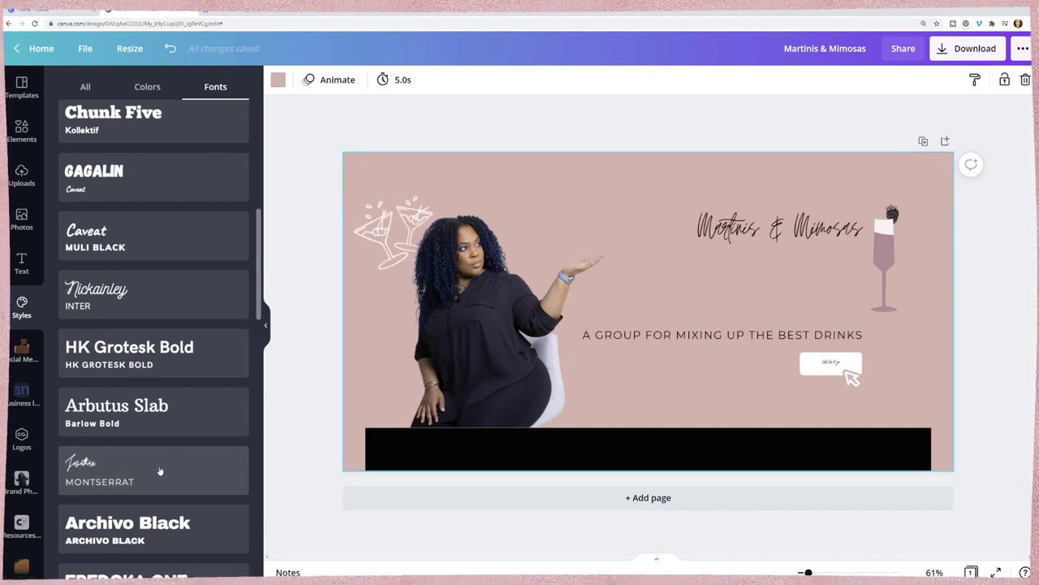
{"action": "scroll", "coordinate": [160, 471], "scroll_direction": "down", "scroll_amount": 2}
{"action": "left_click", "coordinate": [159, 463]}
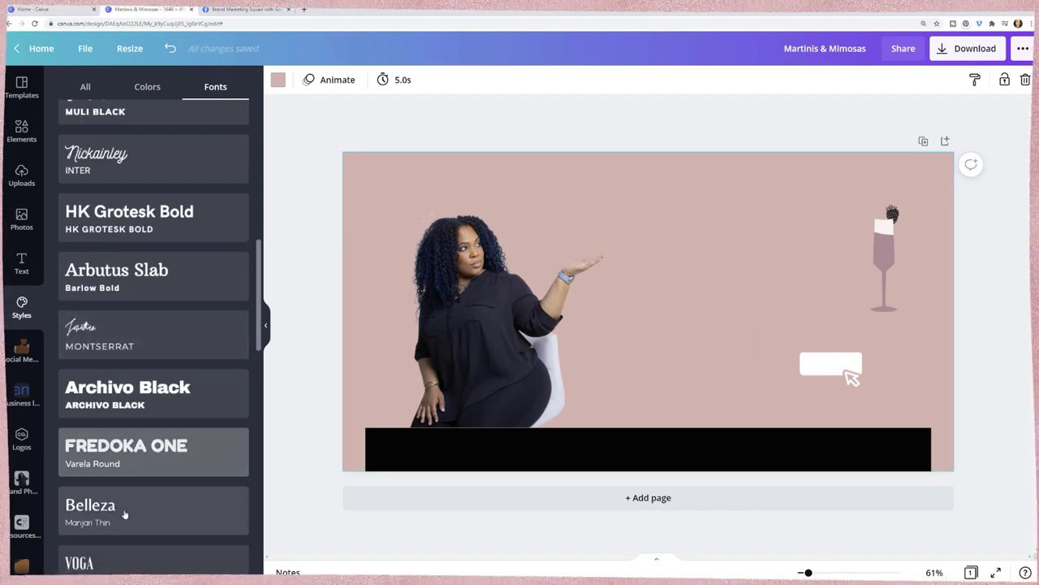
{"action": "left_click", "coordinate": [125, 510]}
Step: Apply the Voga and Fira Sans Medium font pair, and break the title onto a second line before "Mimosas"
{"action": "scroll", "coordinate": [154, 487], "scroll_direction": "down", "scroll_amount": 1}
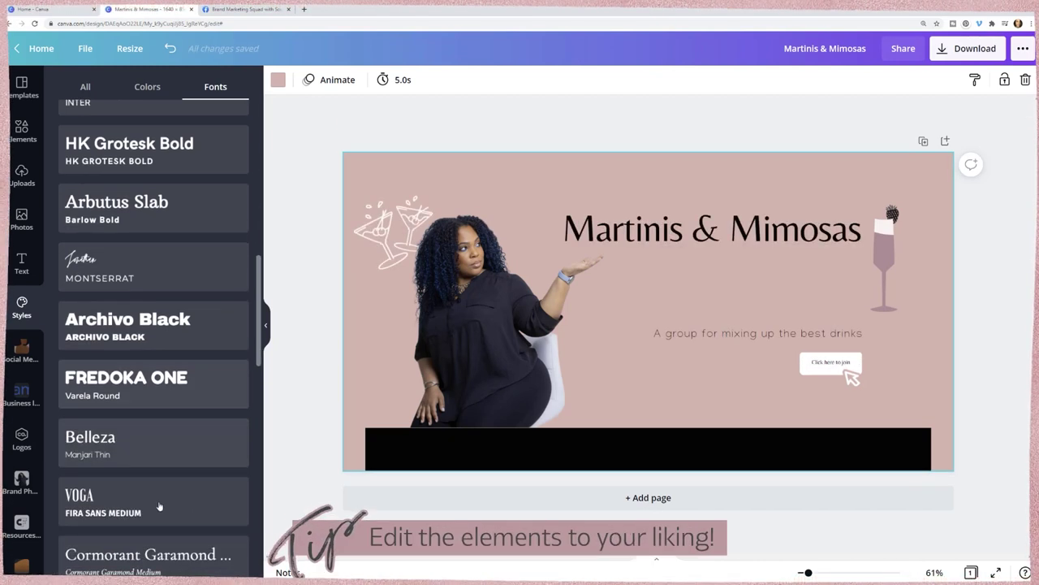
{"action": "left_click", "coordinate": [146, 499]}
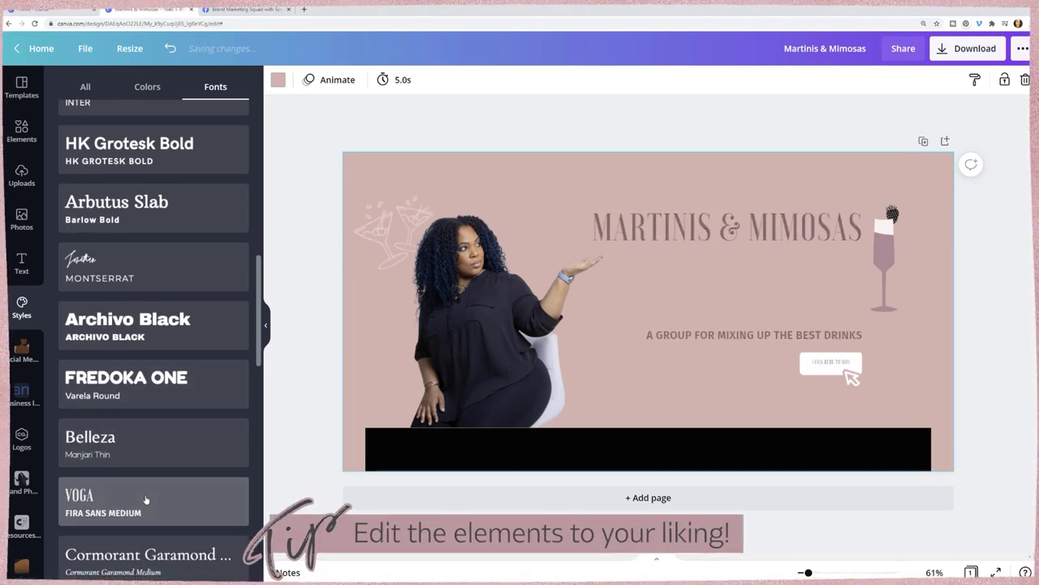
{"action": "left_click", "coordinate": [800, 227]}
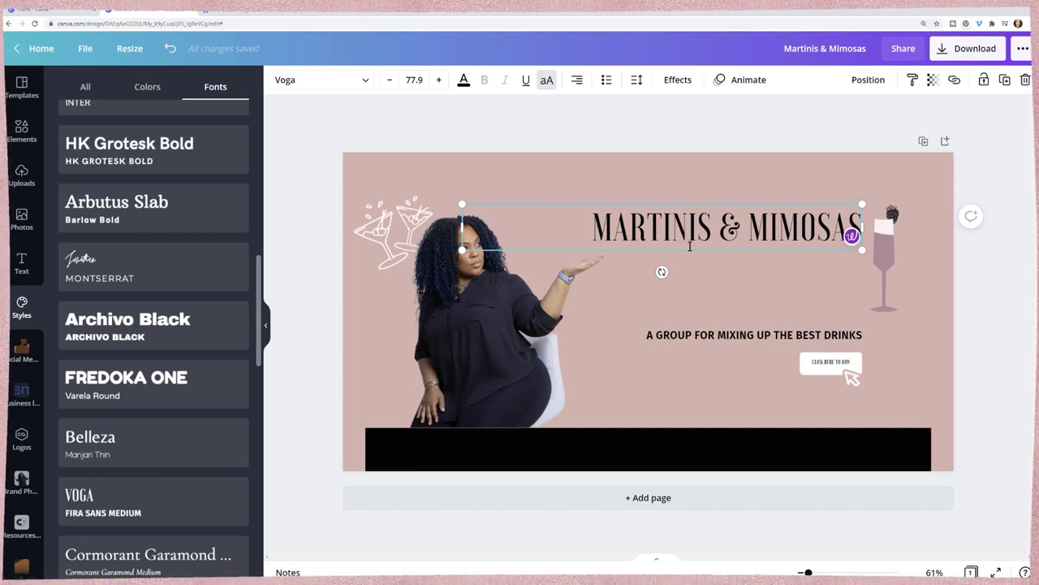
{"action": "key", "text": "Return"}
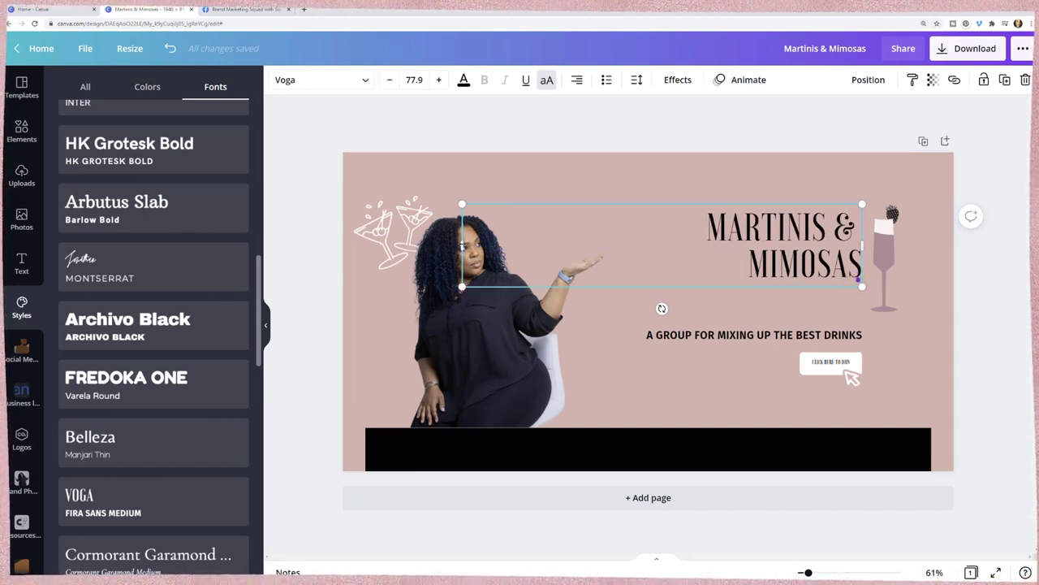
Step: Narrow the title's text box from the photo side and set the font size of "Mimosas" to 150
{"action": "left_click_drag", "start_coordinate": [606, 243], "coordinate": [631, 244]}
{"action": "left_click", "coordinate": [440, 79]}
{"action": "left_click", "coordinate": [440, 79]}
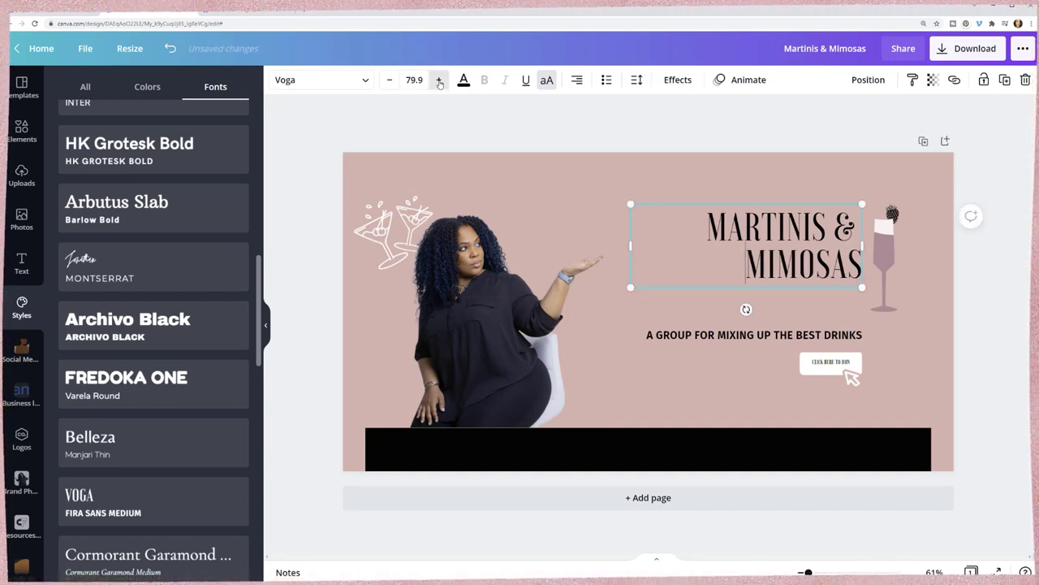
{"action": "left_click", "coordinate": [439, 80]}
{"action": "left_click", "coordinate": [404, 78]}
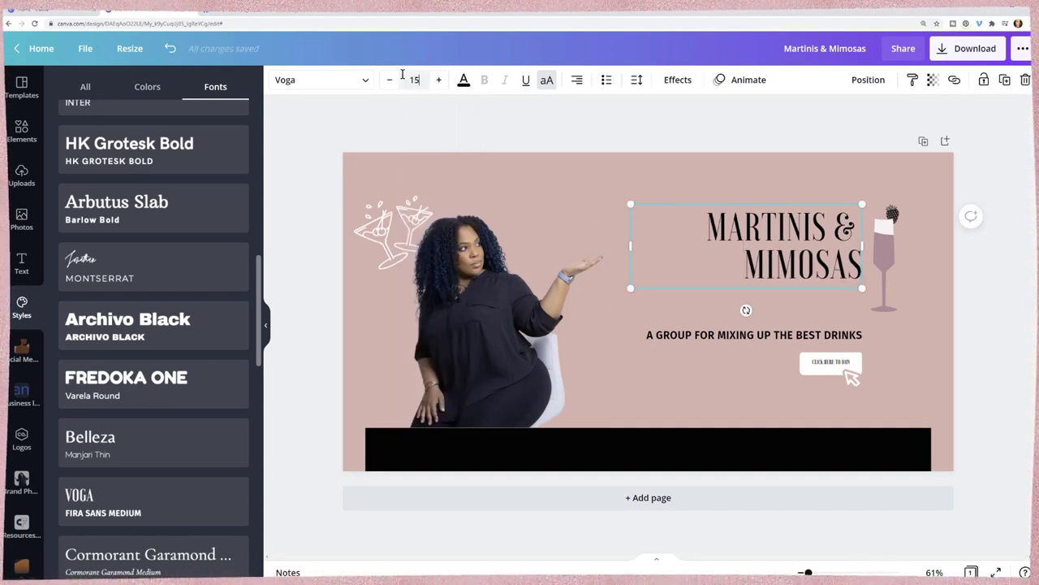
{"action": "type", "text": "150"}
{"action": "key", "text": "Return"}
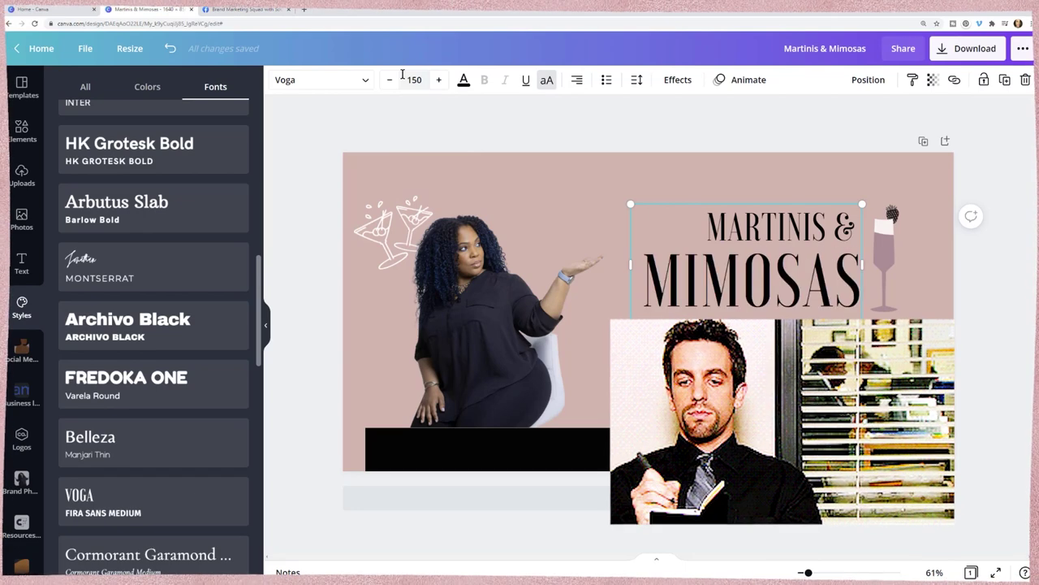
Step: Set the font size of the whole title "Martinis & Mimosas" to 150
{"action": "left_click_drag", "start_coordinate": [708, 215], "coordinate": [861, 307]}
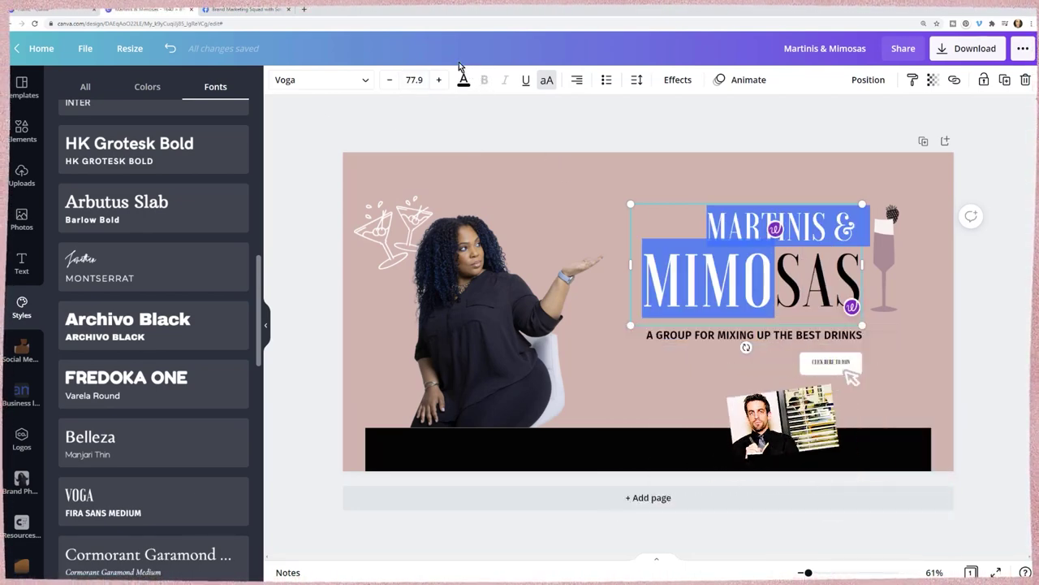
{"action": "left_click", "coordinate": [413, 79]}
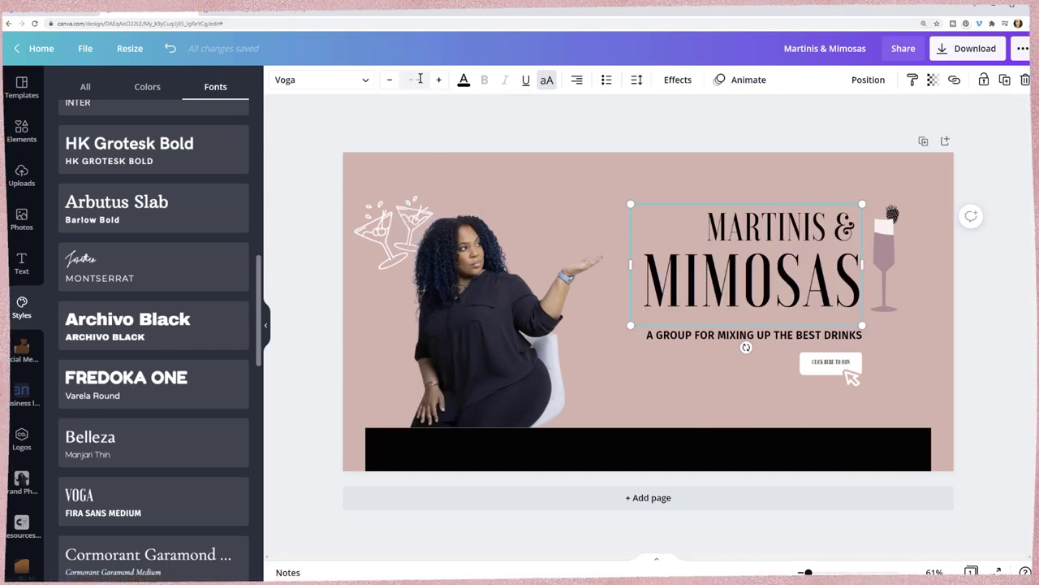
{"action": "type", "text": "1"}
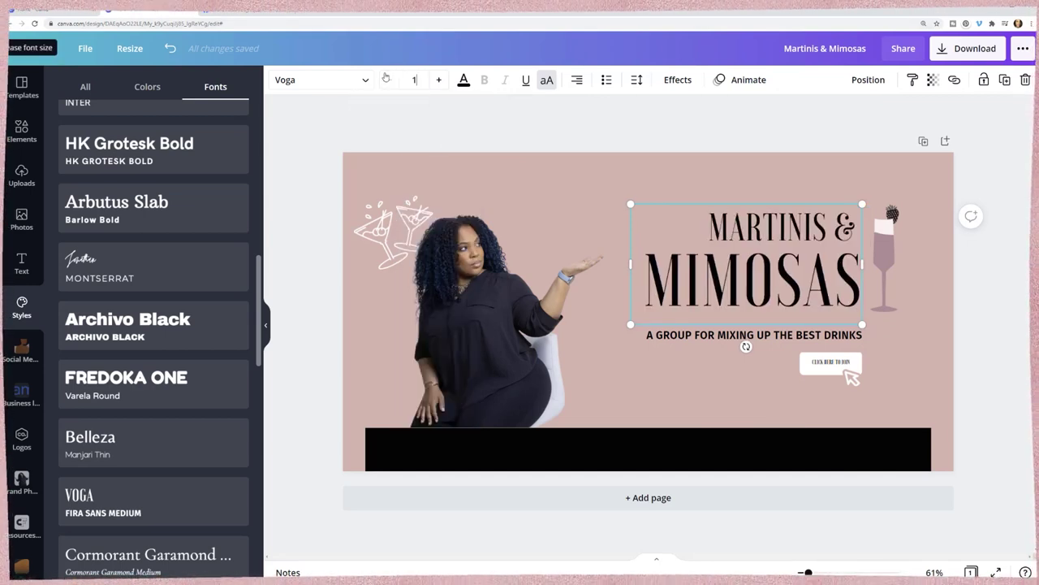
{"action": "type", "text": "50"}
{"action": "key", "text": "Return"}
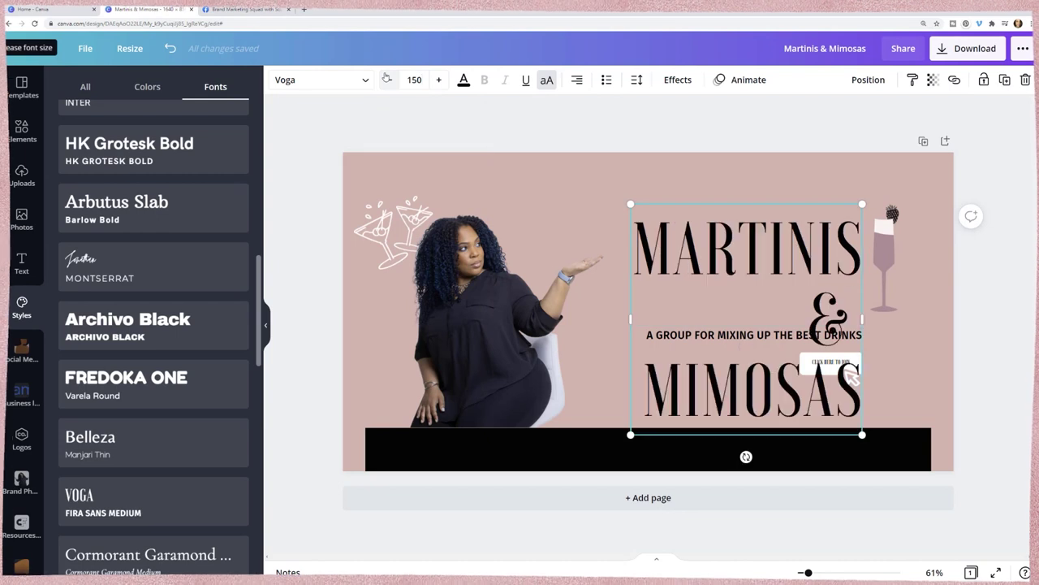
Step: Reduce the title's font size gradually until "Martinis &" fits on one line above "Mimosas"
{"action": "key", "text": "Down"}
{"action": "key", "text": "Down"}
{"action": "key", "text": "Down"}
{"action": "key", "text": "Down"}
{"action": "key", "text": "Down"}
{"action": "key", "text": "Down"}
{"action": "key", "text": "Down"}
{"action": "key", "text": "Down"}
{"action": "key", "text": "Down"}
{"action": "key", "text": "Down"}
{"action": "key", "text": "Down"}
{"action": "key", "text": "Down"}
{"action": "key", "text": "Down"}
{"action": "key", "text": "Down"}
{"action": "key", "text": "Down"}
{"action": "key", "text": "Down"}
{"action": "key", "text": "Down"}
{"action": "key", "text": "Down"}
{"action": "key", "text": "Down"}
{"action": "key", "text": "Down"}
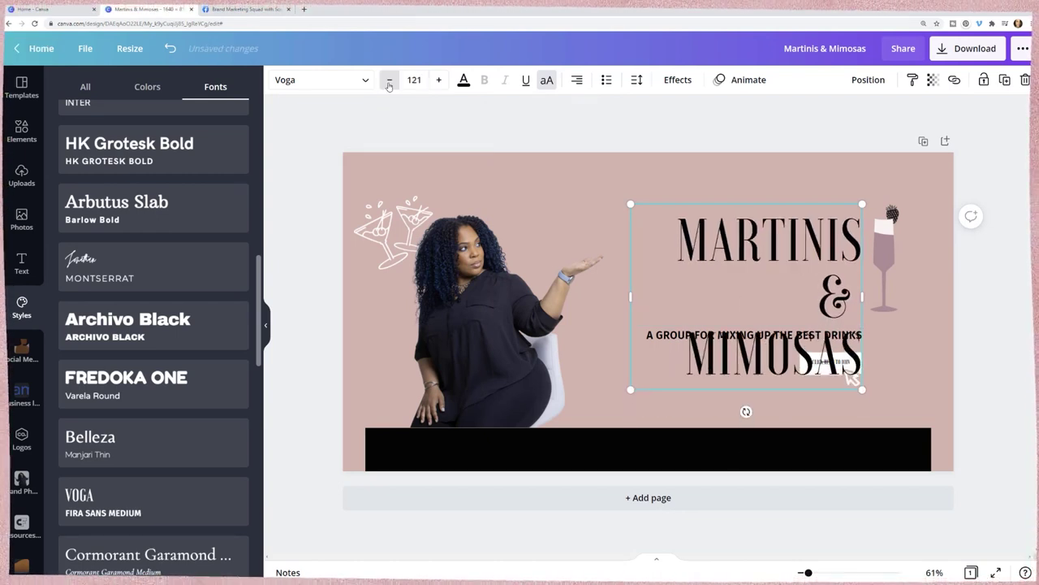
{"action": "left_click", "coordinate": [992, 291]}
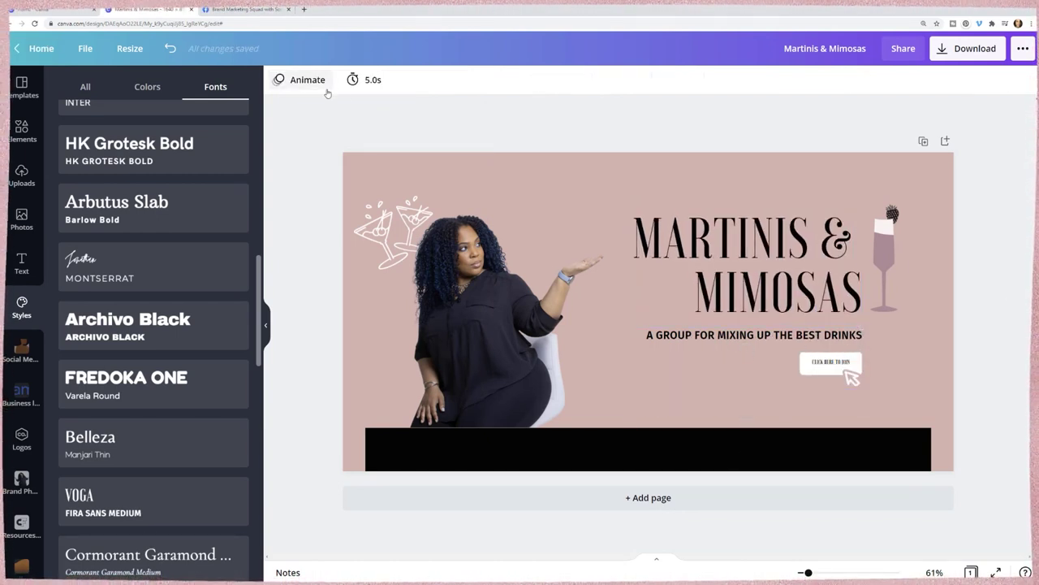
Step: Set the cover page's timing to 0.1 seconds
{"action": "left_click", "coordinate": [371, 87]}
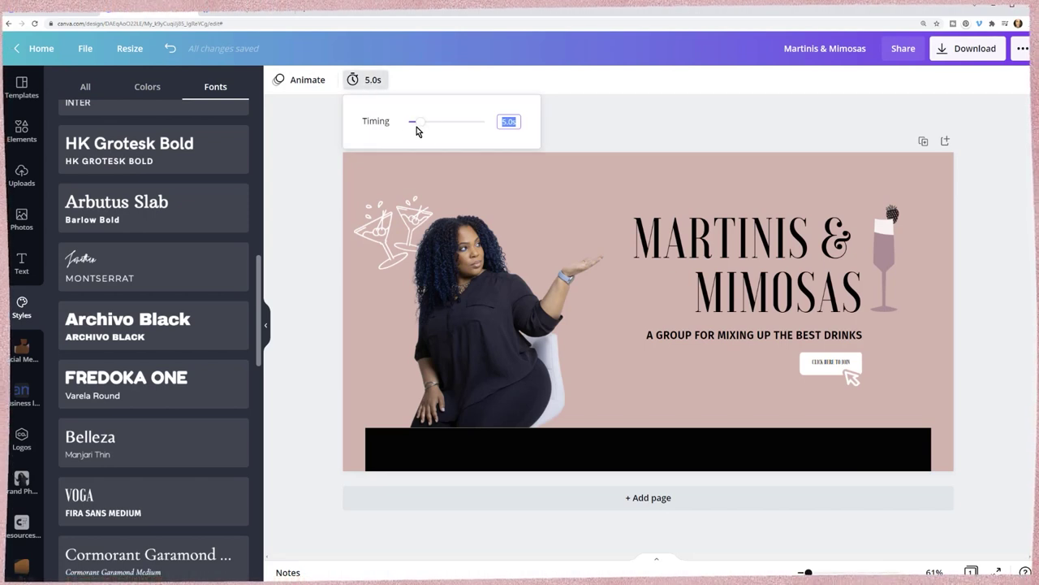
{"action": "left_click", "coordinate": [709, 126]}
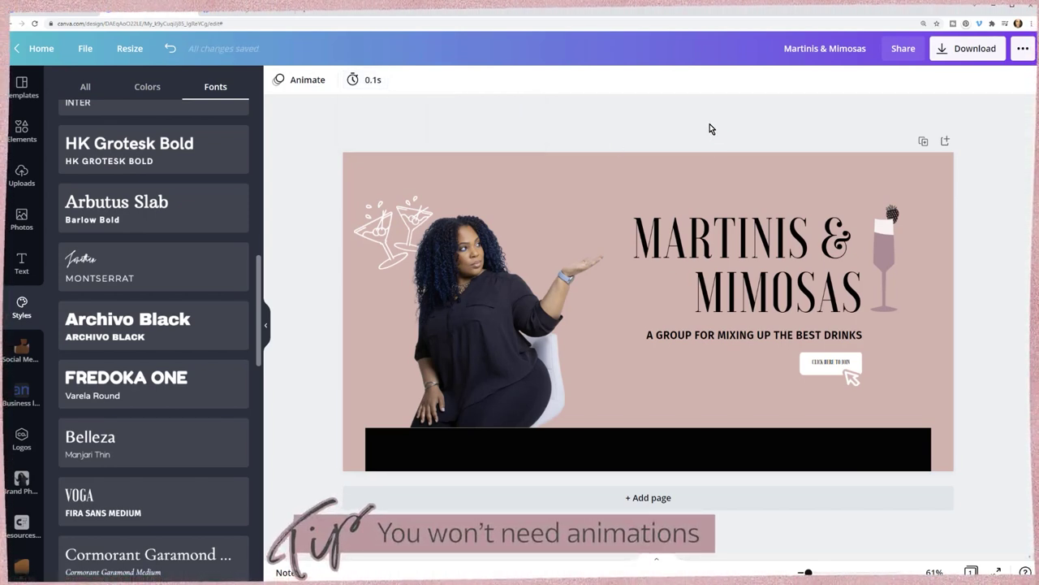
Step: Examine the file types offered for downloading the cover, keep PNG, and close the download settings
{"action": "left_click", "coordinate": [936, 49]}
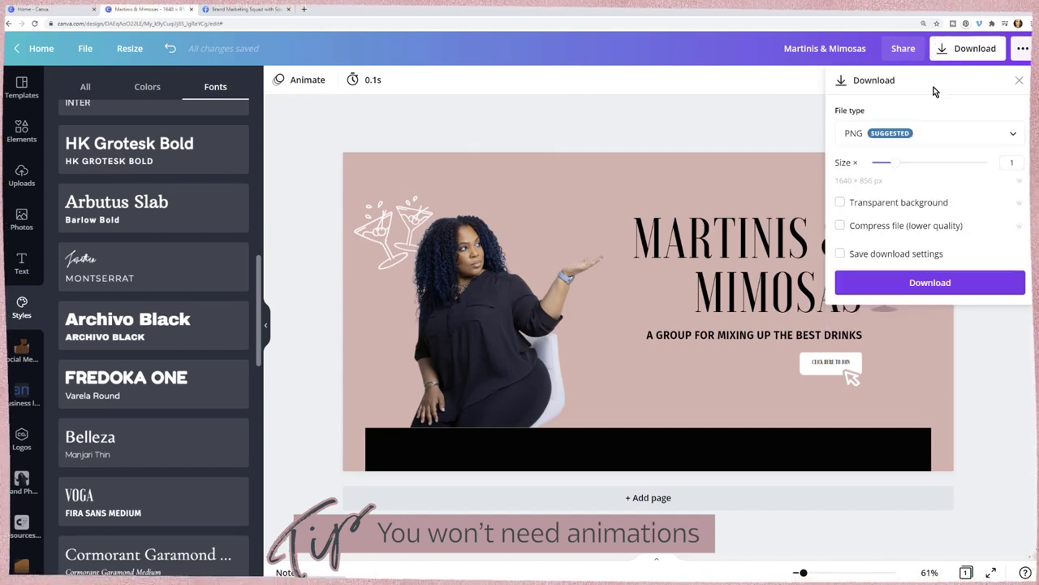
{"action": "left_click", "coordinate": [932, 136]}
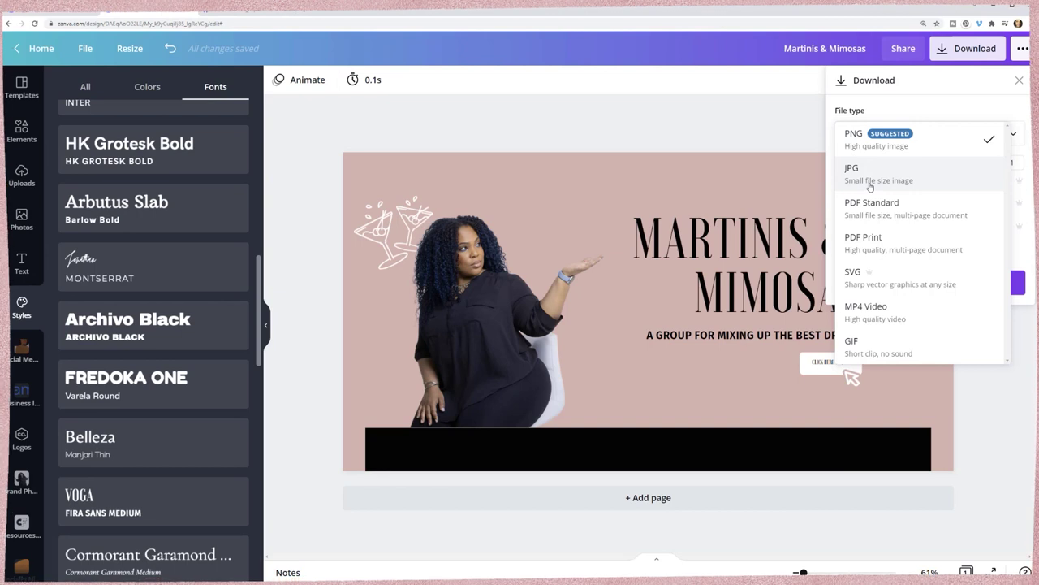
{"action": "left_click", "coordinate": [933, 105]}
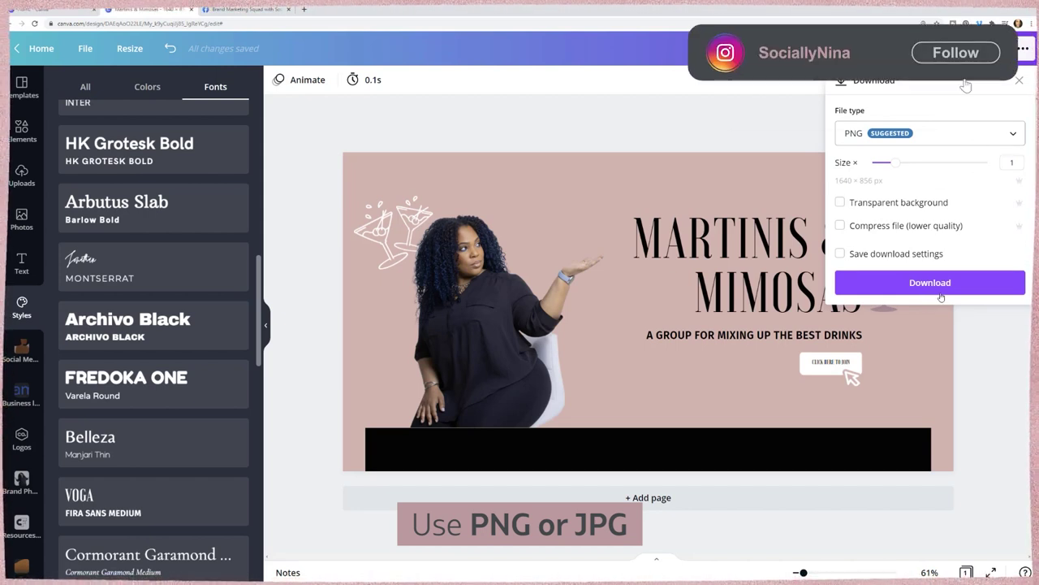
{"action": "left_click", "coordinate": [617, 133]}
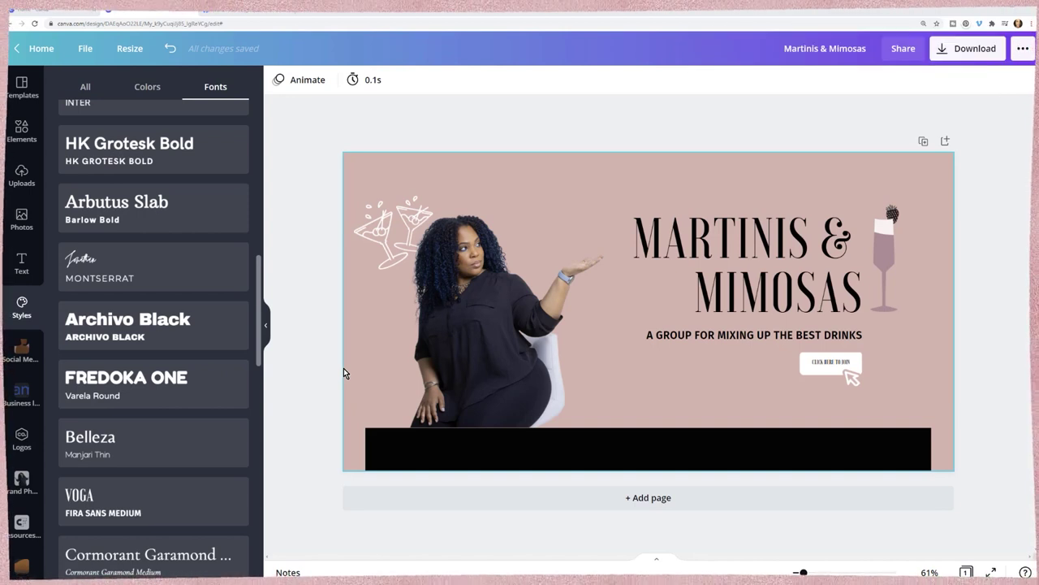
Step: Increase the font size of the "Click here to join" button text to 14.2
{"action": "left_click", "coordinate": [832, 364]}
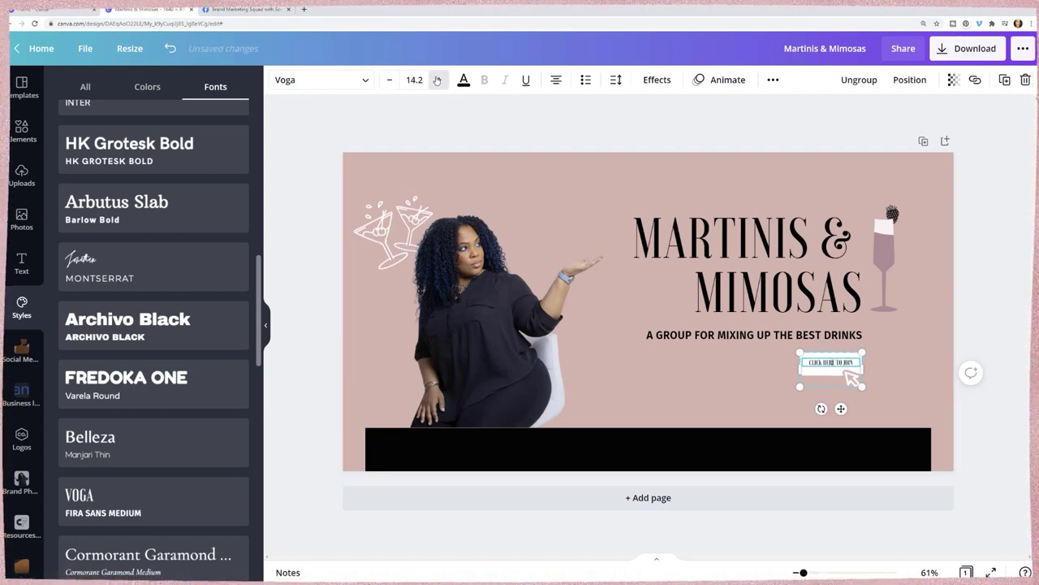
{"action": "left_click", "coordinate": [323, 179]}
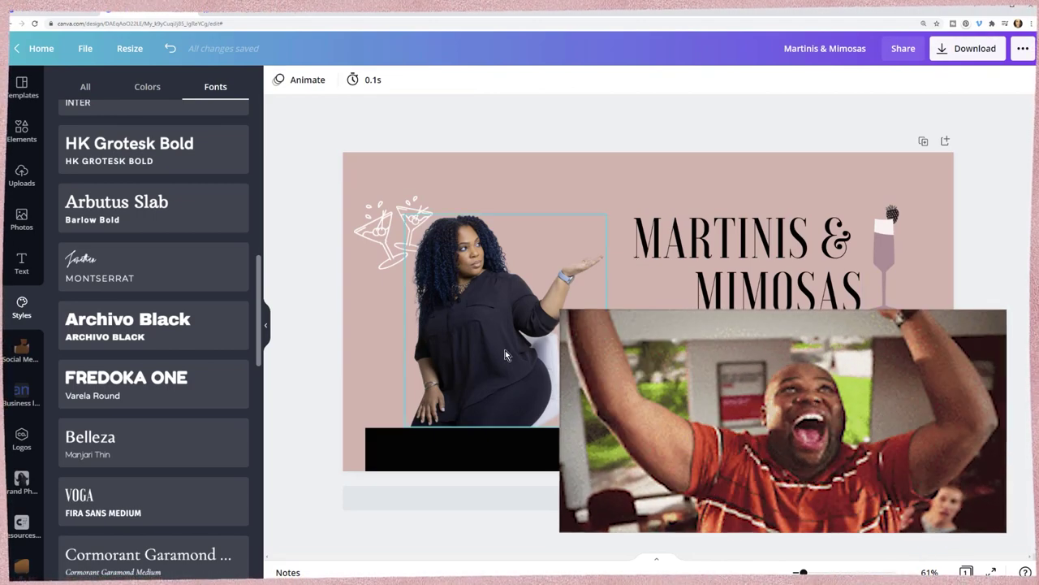
Step: Shift the woman's photo slightly toward the title on the cover
{"action": "left_click", "coordinate": [505, 350]}
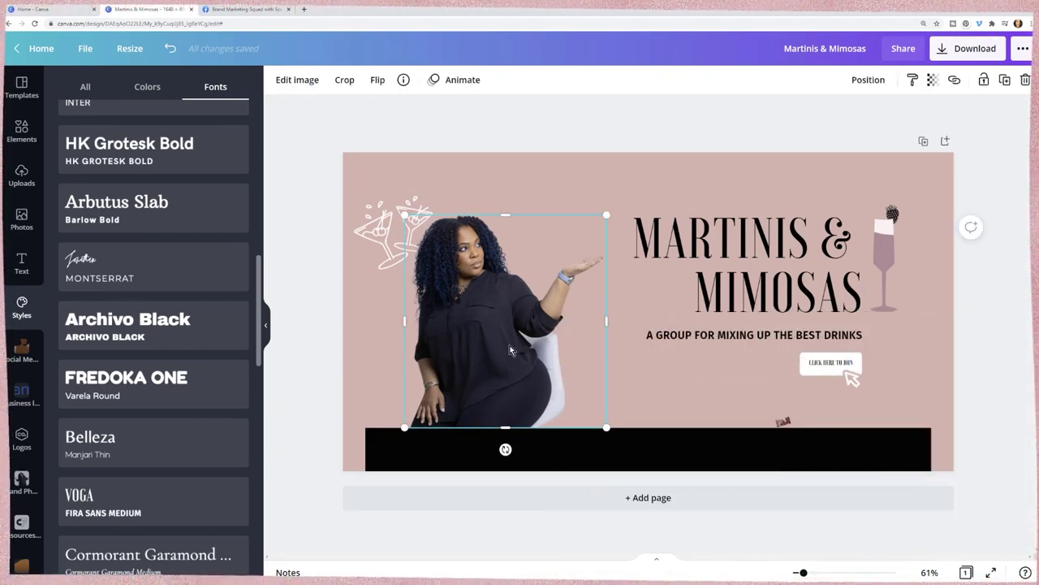
{"action": "left_click_drag", "start_coordinate": [510, 345], "coordinate": [527, 346]}
{"action": "left_click", "coordinate": [315, 259]}
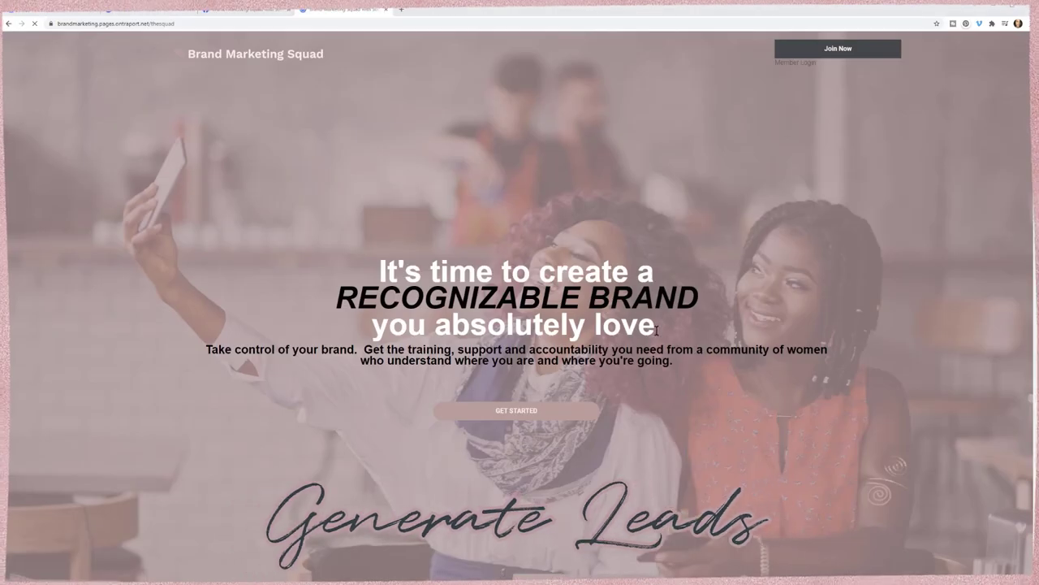
Step: Read through the Brand Marketing Squad web page, from its introduction to the program benefits, testimonial and strategy sections
{"action": "scroll", "coordinate": [652, 328], "scroll_direction": "down", "scroll_amount": 1}
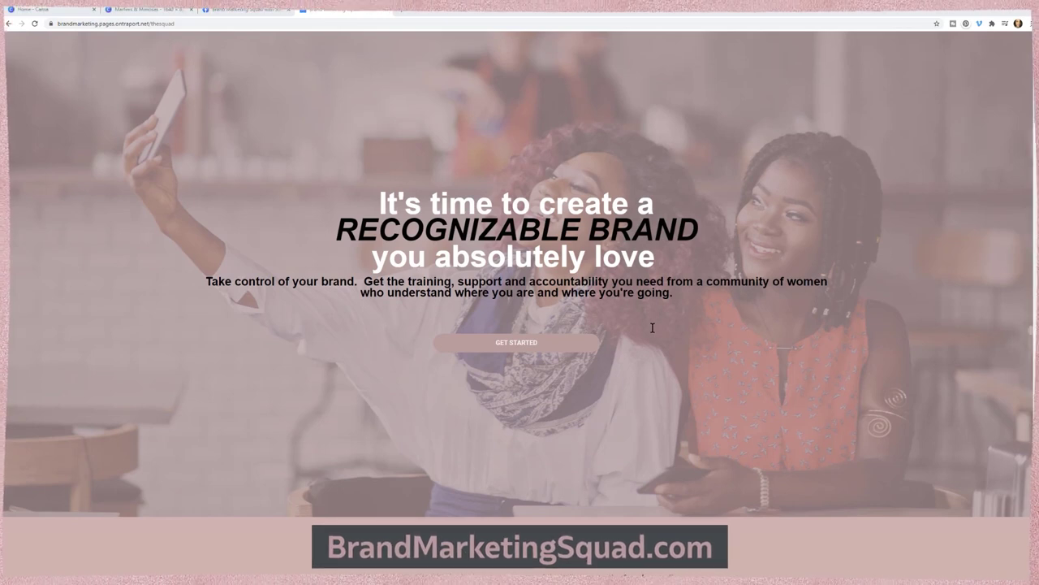
{"action": "scroll", "coordinate": [652, 327], "scroll_direction": "down", "scroll_amount": 1}
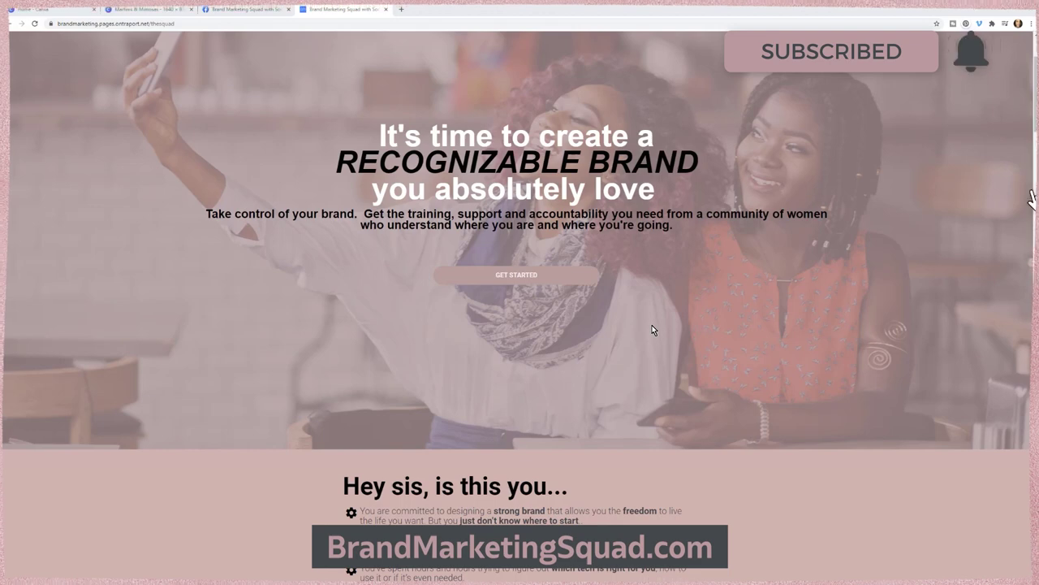
{"action": "scroll", "coordinate": [652, 326], "scroll_direction": "down", "scroll_amount": 1}
{"action": "scroll", "coordinate": [652, 329], "scroll_direction": "down", "scroll_amount": 4}
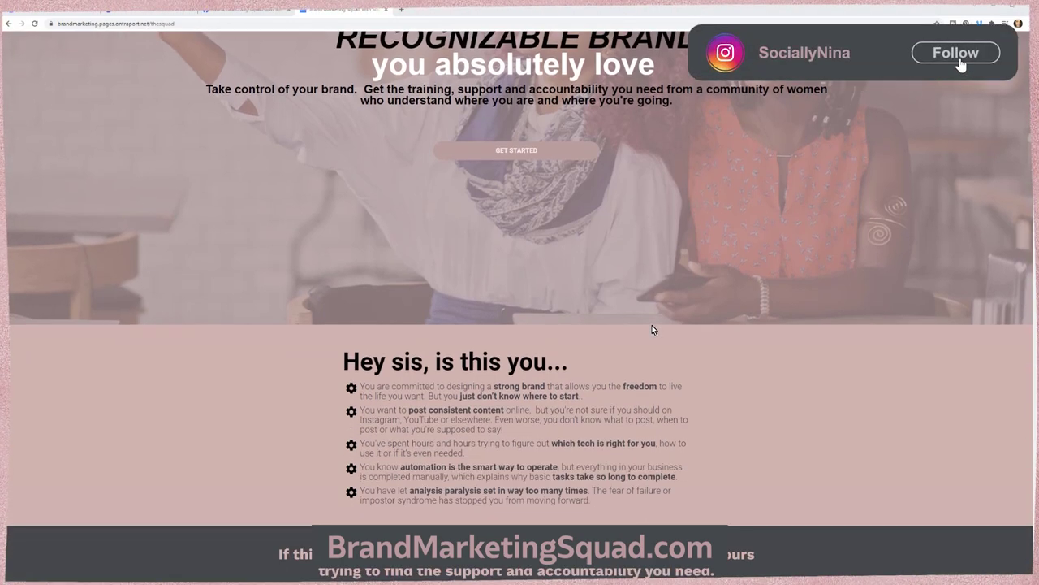
{"action": "scroll", "coordinate": [652, 330], "scroll_direction": "down", "scroll_amount": 1}
{"action": "scroll", "coordinate": [653, 325], "scroll_direction": "down", "scroll_amount": 1}
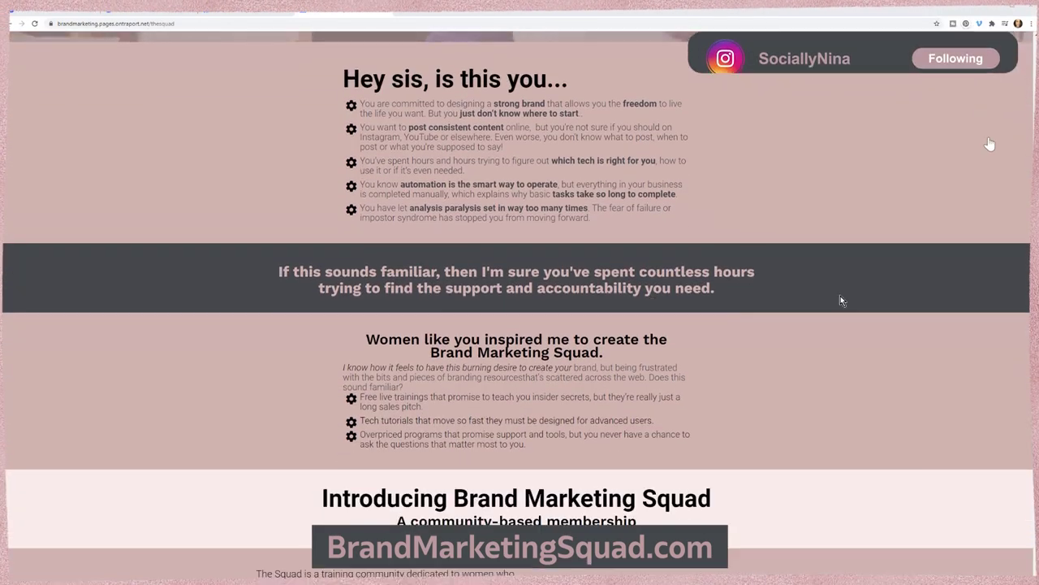
{"action": "scroll", "coordinate": [987, 302], "scroll_direction": "down", "scroll_amount": 10}
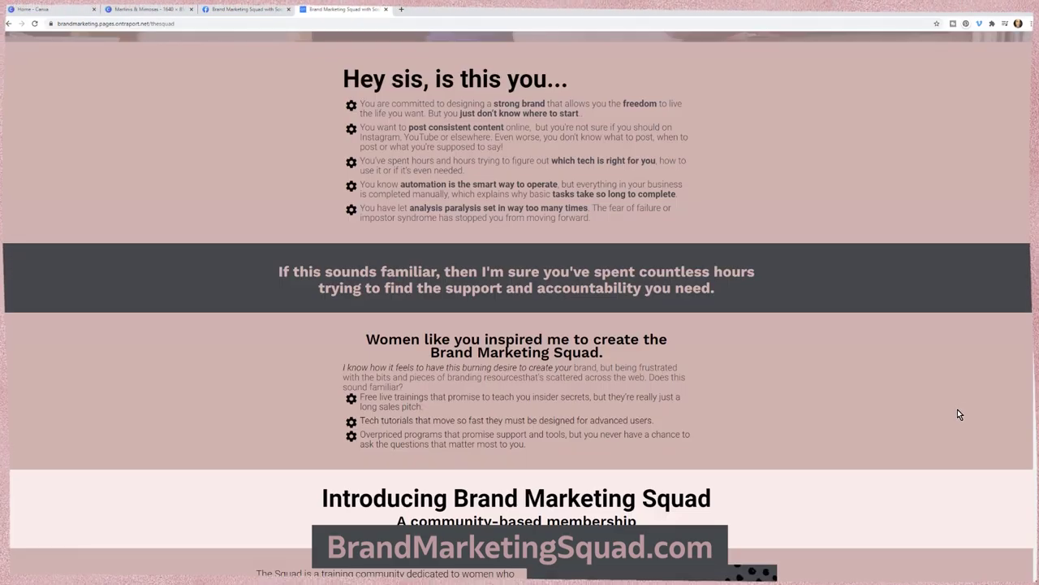
{"action": "scroll", "coordinate": [957, 410], "scroll_direction": "down", "scroll_amount": 9}
{"action": "scroll", "coordinate": [1021, 534], "scroll_direction": "down", "scroll_amount": 5}
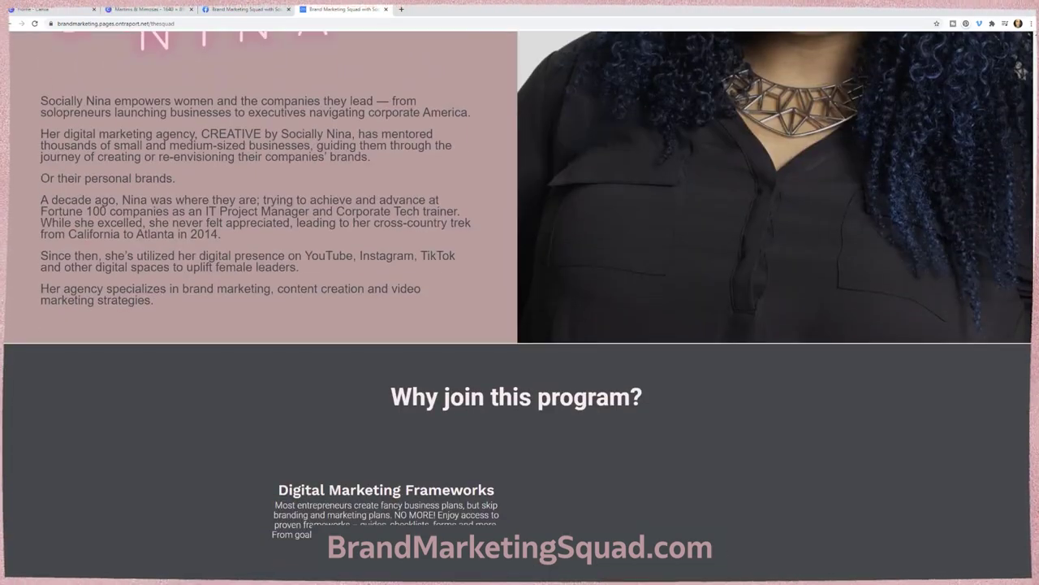
{"action": "scroll", "coordinate": [986, 410], "scroll_direction": "down", "scroll_amount": 2}
{"action": "scroll", "coordinate": [986, 410], "scroll_direction": "down", "scroll_amount": 12}
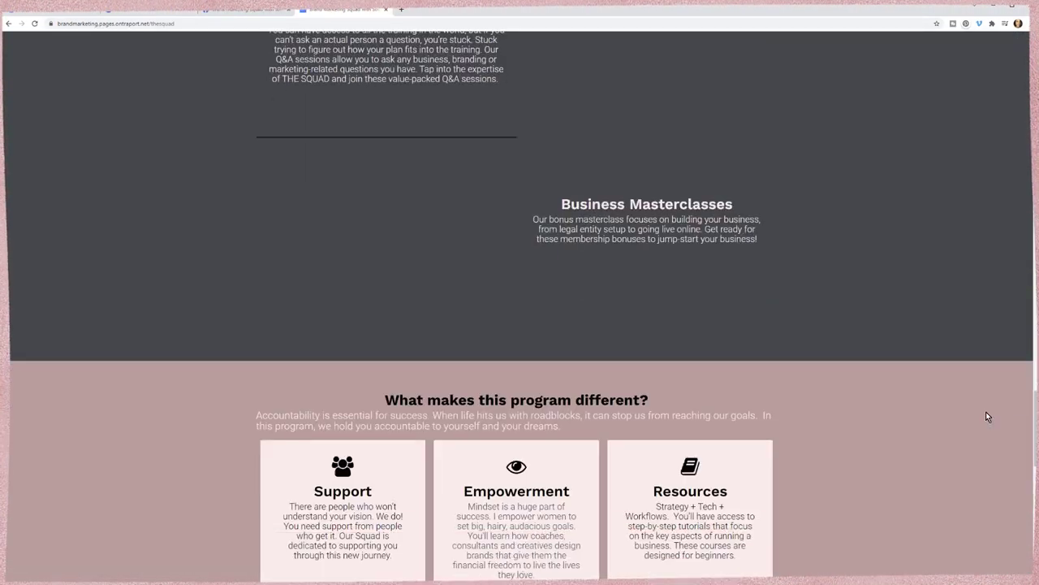
{"action": "scroll", "coordinate": [986, 411], "scroll_direction": "down", "scroll_amount": 5}
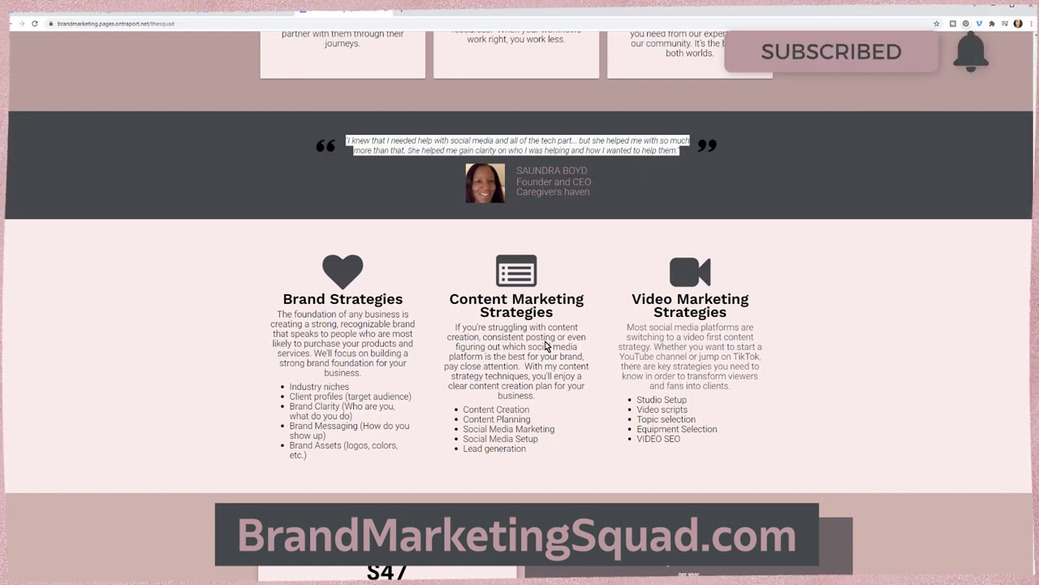
{"action": "scroll", "coordinate": [546, 346], "scroll_direction": "up", "scroll_amount": 1}
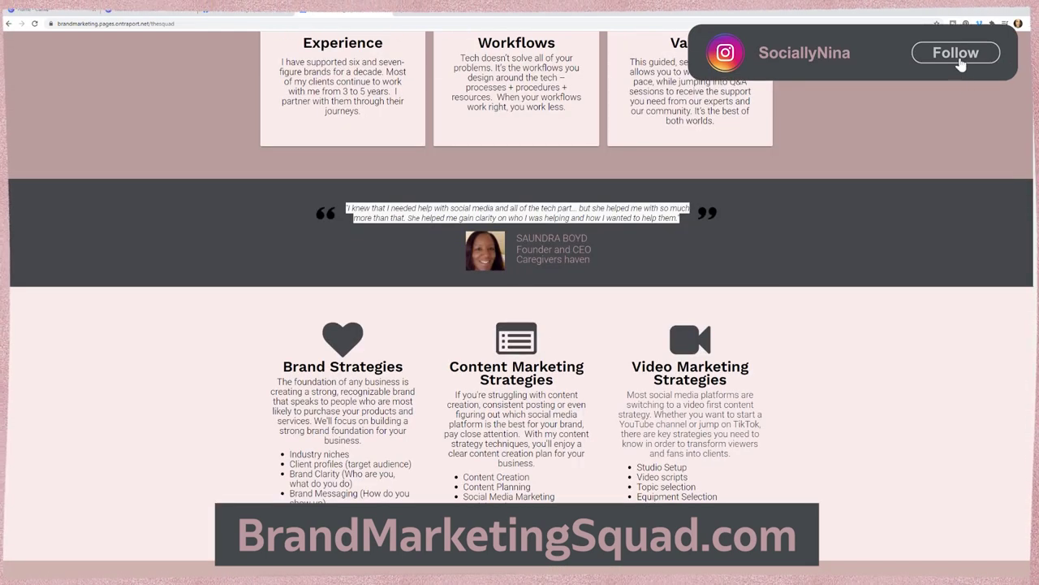